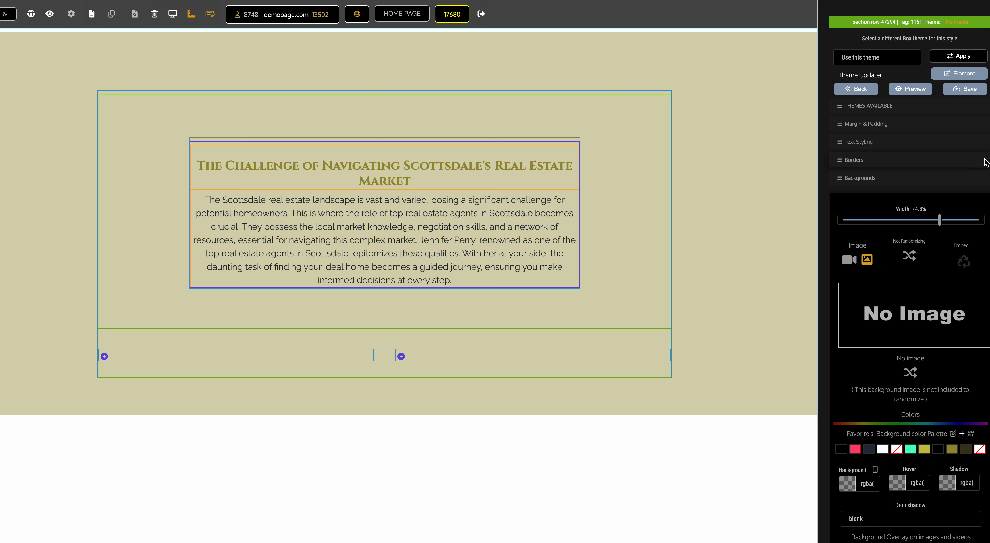
Save the section row's style, and set the h3 heading's desktop bottom margin to 20px and save it.
{"action": "left_click", "coordinate": [957, 93]}
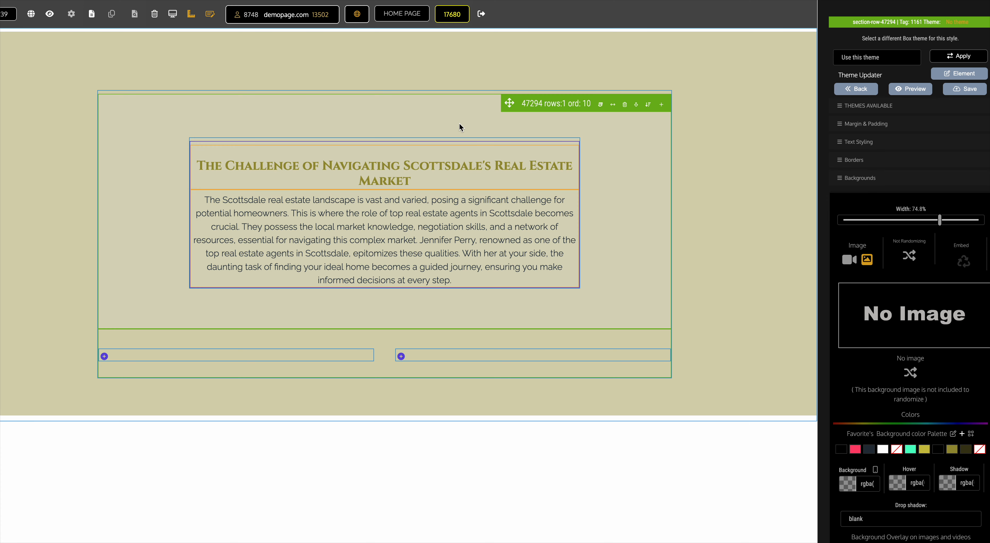
{"action": "mouse_move", "coordinate": [492, 158]}
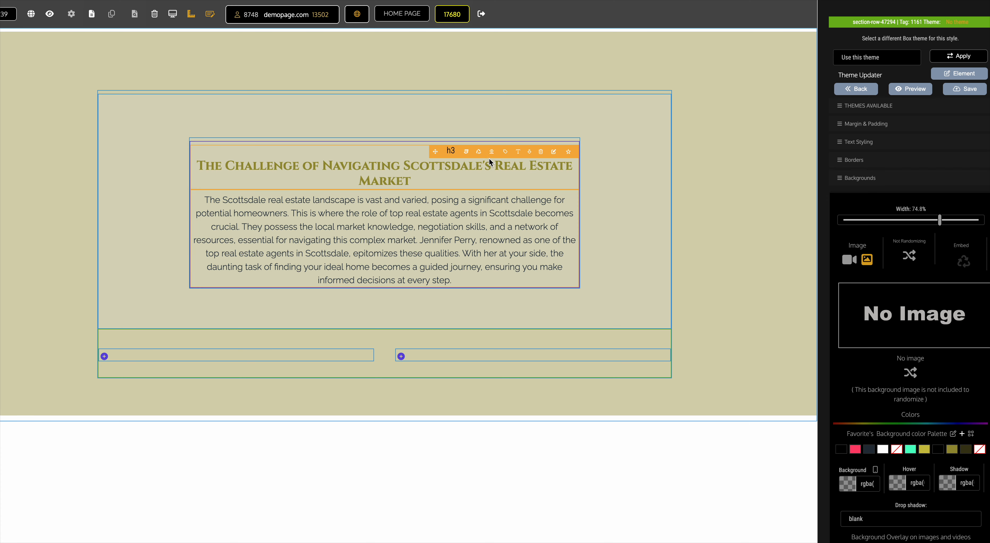
{"action": "left_click", "coordinate": [467, 155]}
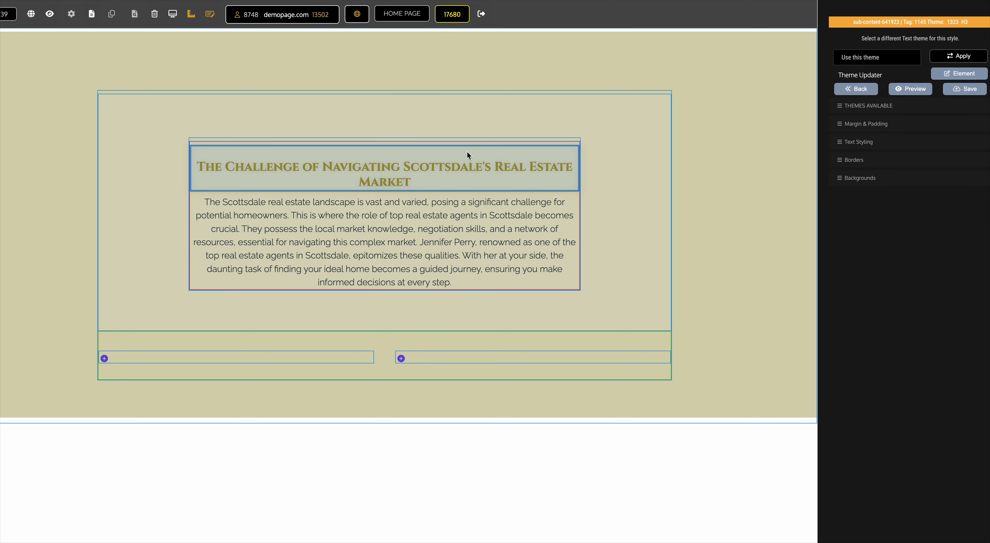
{"action": "left_click", "coordinate": [874, 124]}
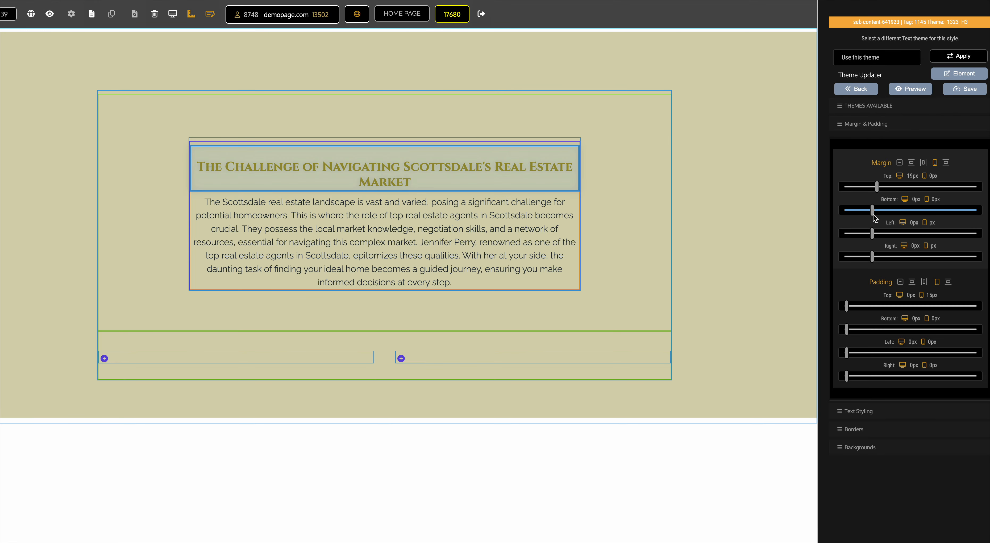
{"action": "key", "text": "Right"}
{"action": "key", "text": "Right"}
{"action": "key", "text": "Right"}
{"action": "key", "text": "Right"}
{"action": "key", "text": "Right"}
{"action": "key", "text": "Right"}
{"action": "key", "text": "Right"}
{"action": "key", "text": "Right"}
{"action": "key", "text": "Right"}
{"action": "key", "text": "Right"}
{"action": "key", "text": "Right"}
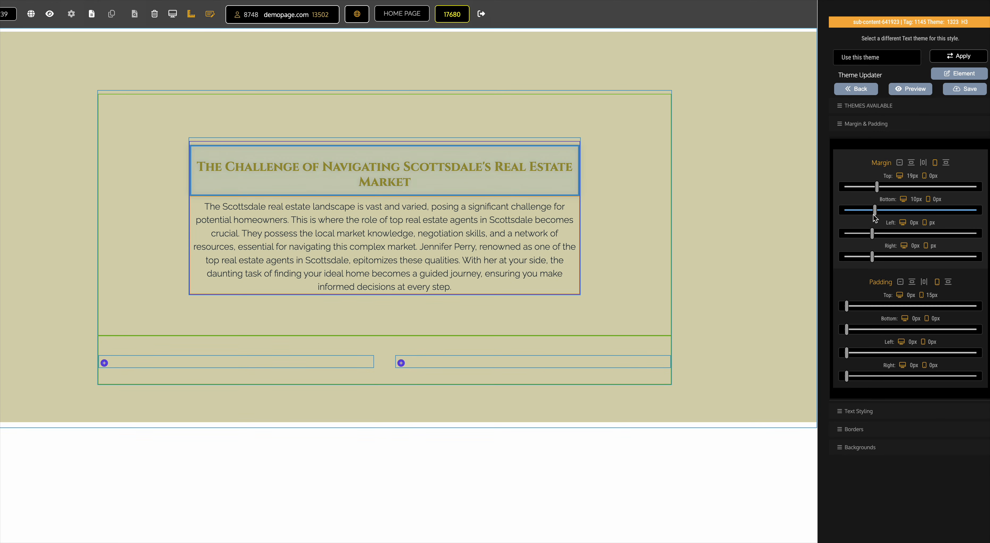
{"action": "key", "text": "Right"}
{"action": "key", "text": "Right"}
{"action": "key", "text": "Right"}
{"action": "key", "text": "Right"}
{"action": "key", "text": "Right"}
{"action": "key", "text": "Right"}
{"action": "key", "text": "Right"}
{"action": "key", "text": "Right"}
{"action": "key", "text": "Right"}
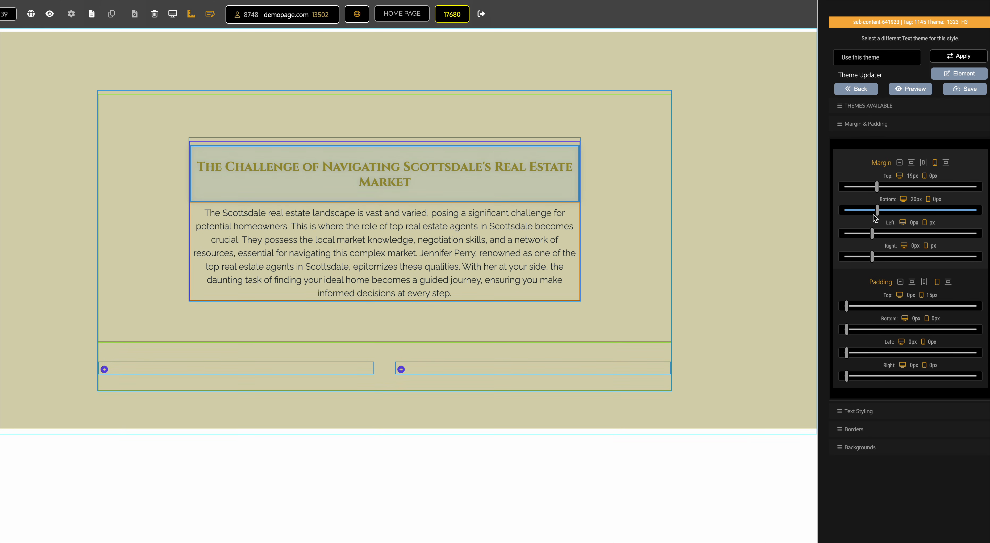
{"action": "left_click", "coordinate": [959, 91]}
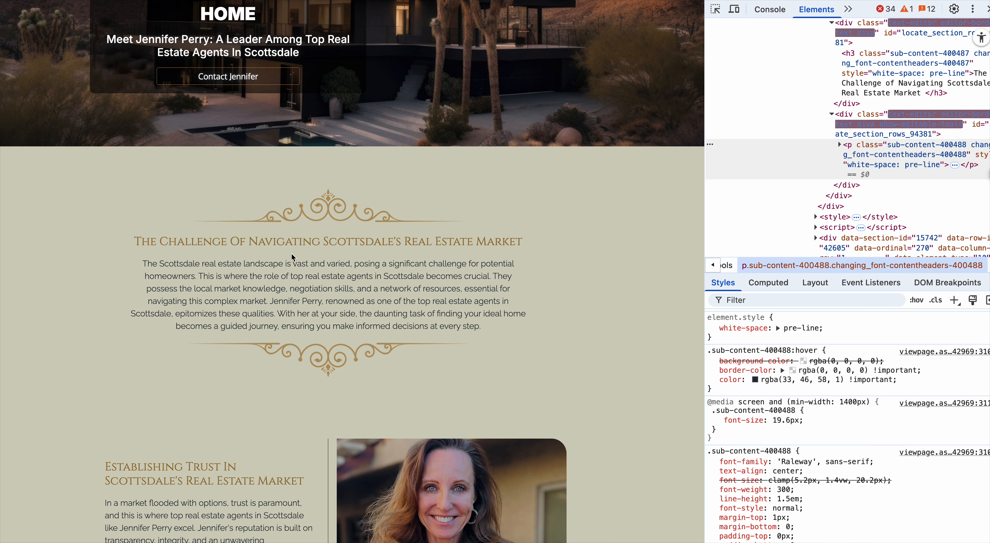
Inspect the "The Challenge of Navigating Scottsdale's Real Estate Market" heading on the reference page and copy its text colour rgba(185, 143, 69, 1).
{"action": "right_click", "coordinate": [292, 244]}
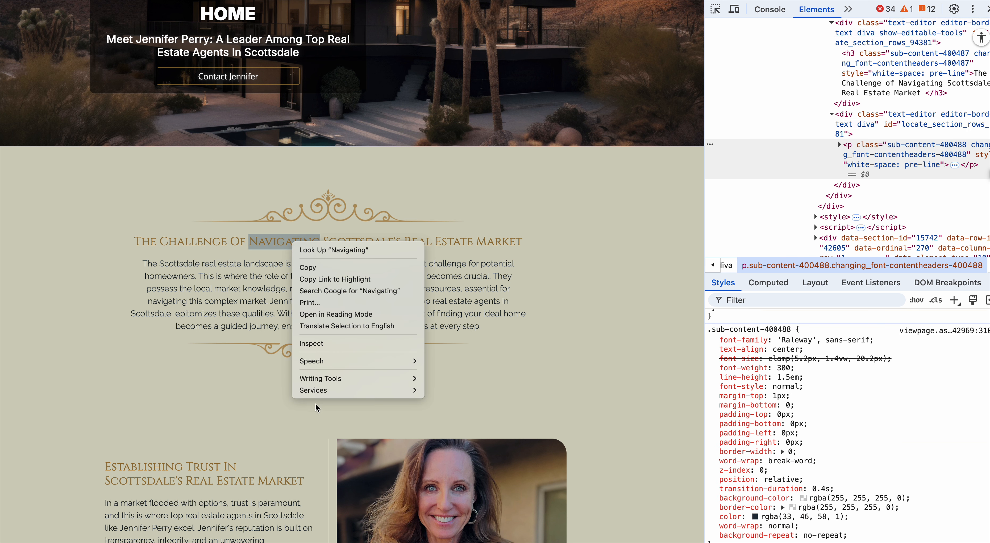
{"action": "left_click", "coordinate": [321, 345]}
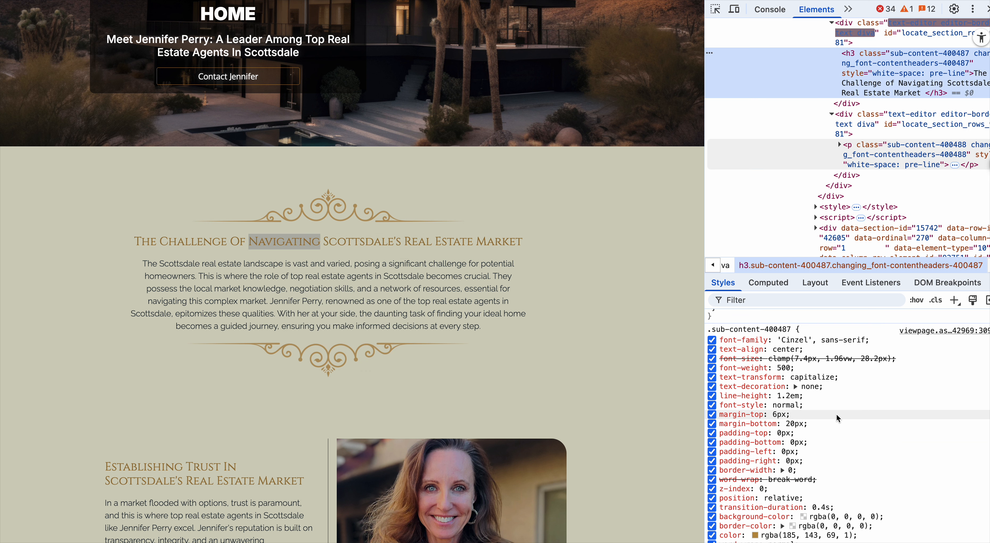
{"action": "scroll", "coordinate": [830, 480], "scroll_direction": "down", "scroll_amount": 2}
{"action": "left_click", "coordinate": [829, 500]}
{"action": "key", "text": "ctrl+c"}
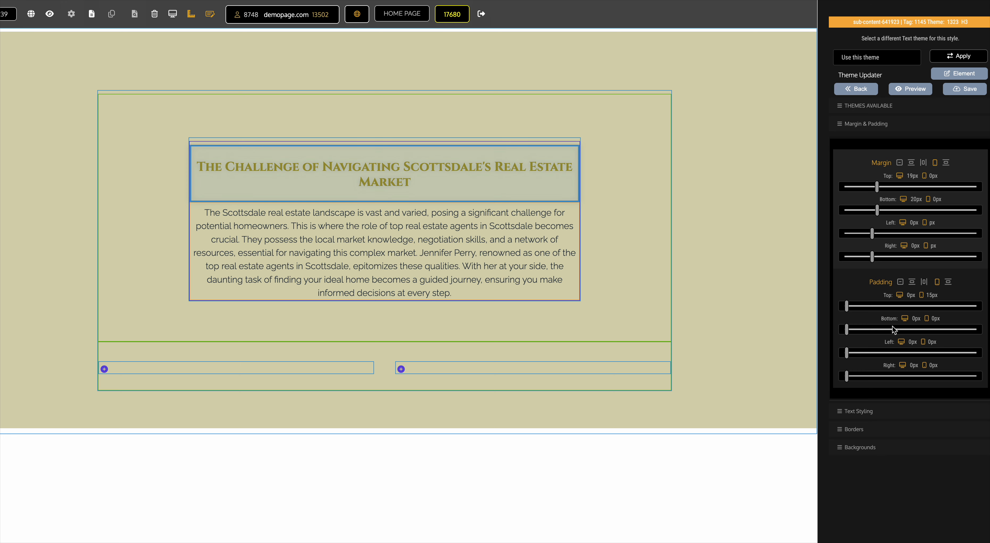
In the page editor, set the h3 heading's text and hover colours to rgba(185,143,69,1) and save the style.
{"action": "mouse_move", "coordinate": [517, 195]}
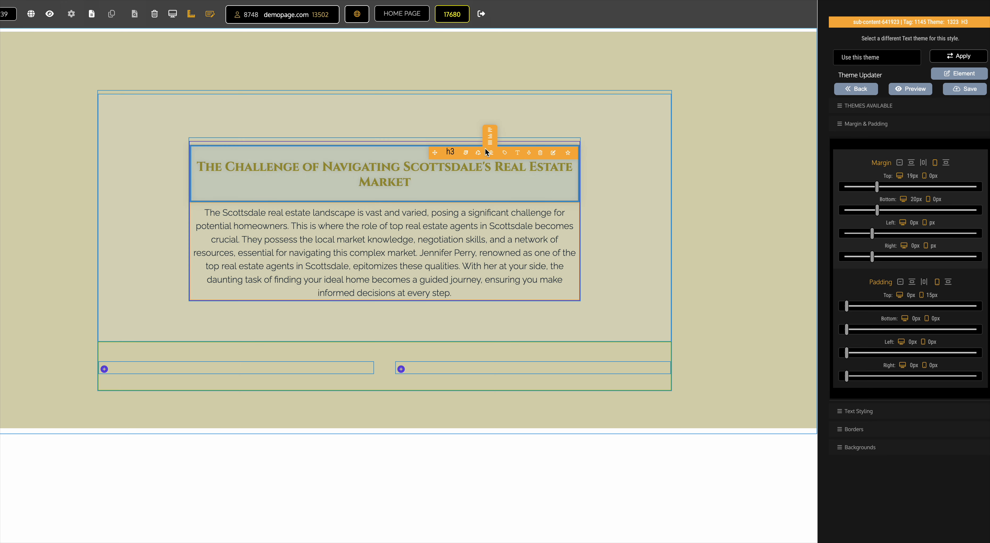
{"action": "left_click", "coordinate": [467, 154]}
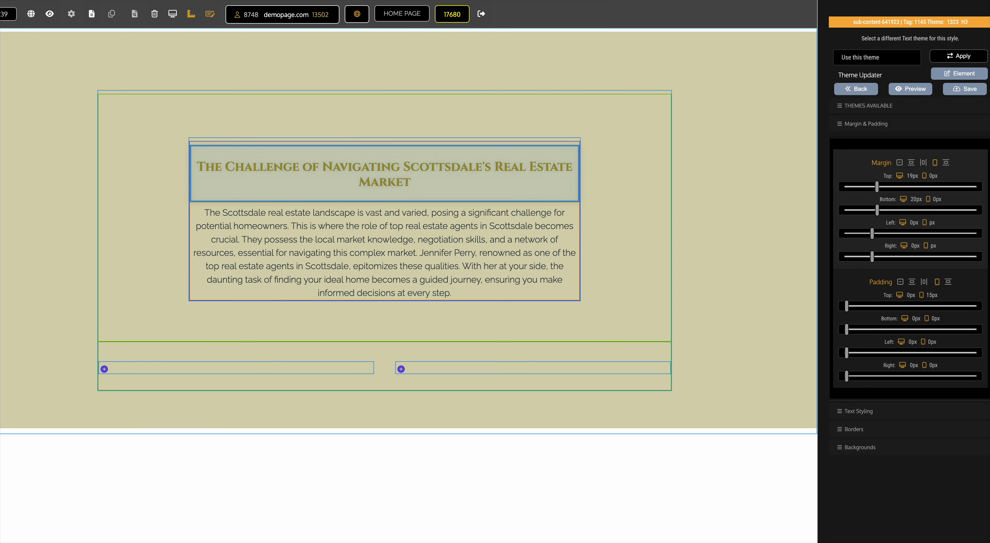
{"action": "left_click", "coordinate": [872, 126]}
{"action": "left_click", "coordinate": [865, 144]}
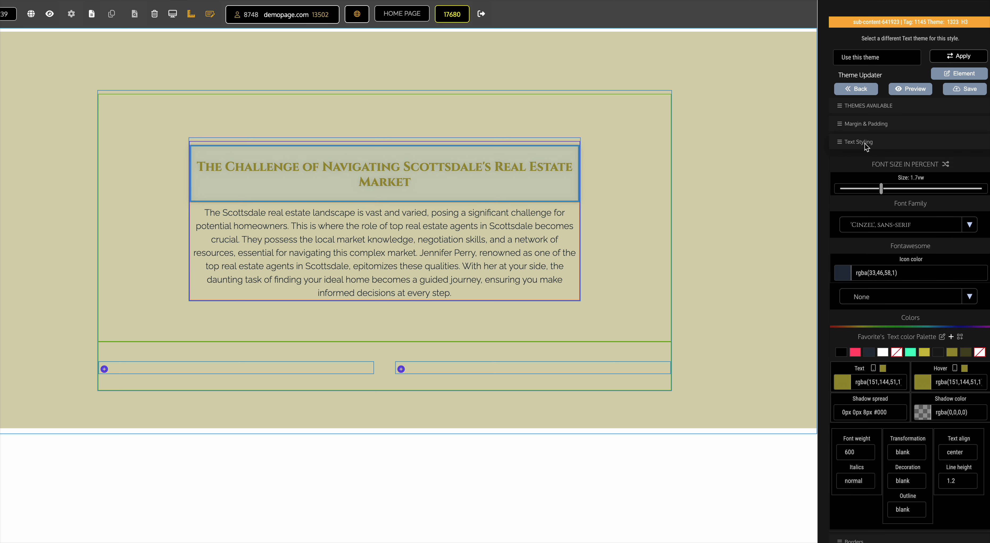
{"action": "left_click", "coordinate": [879, 388]}
{"action": "key", "text": "ctrl+v"}
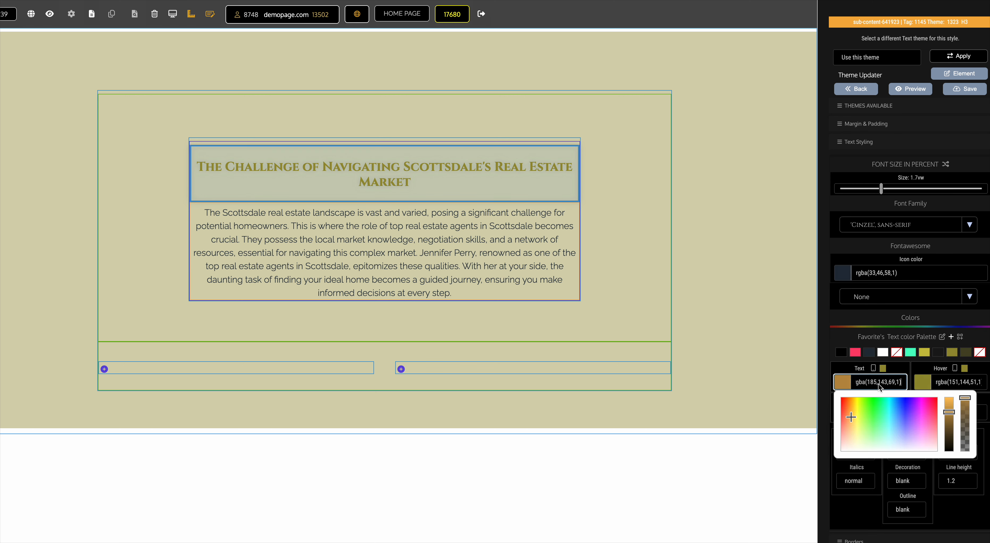
{"action": "left_click", "coordinate": [945, 386]}
{"action": "key", "text": "ctrl+v"}
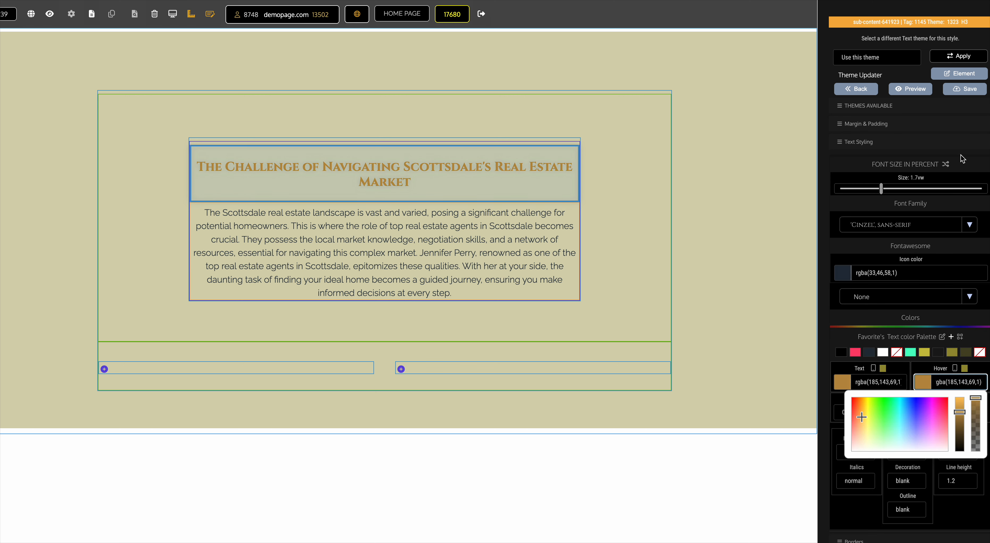
{"action": "left_click", "coordinate": [957, 92]}
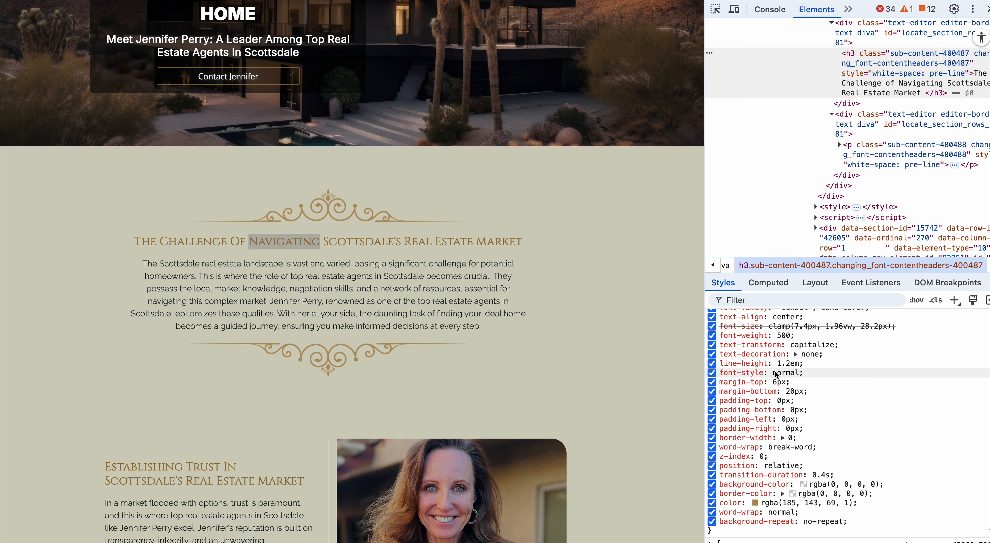
Check the reference heading's styles, reduce the edited heading's font size to 1.08vw with a lighter font weight, and preview it.
{"action": "mouse_move", "coordinate": [783, 371]}
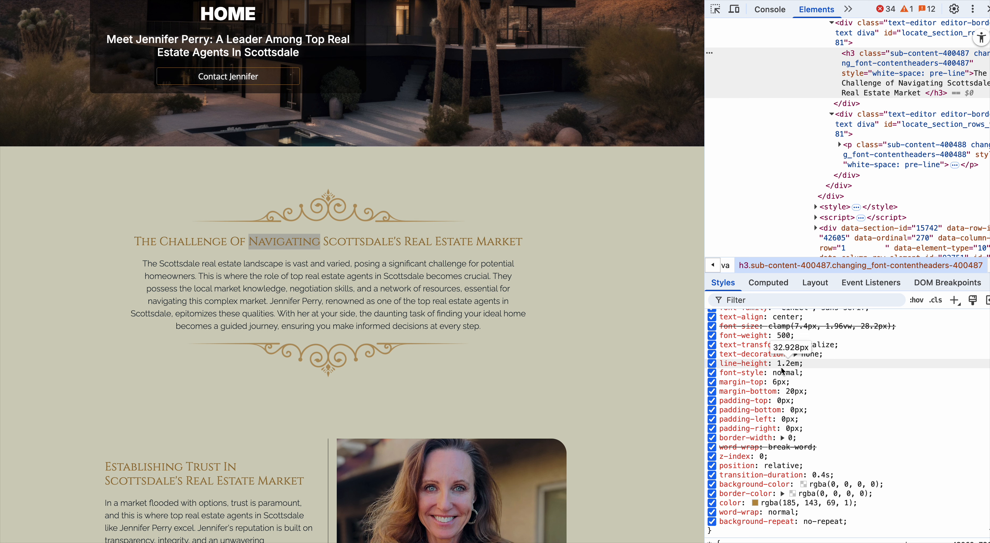
{"action": "scroll", "coordinate": [782, 370], "scroll_direction": "up", "scroll_amount": 5}
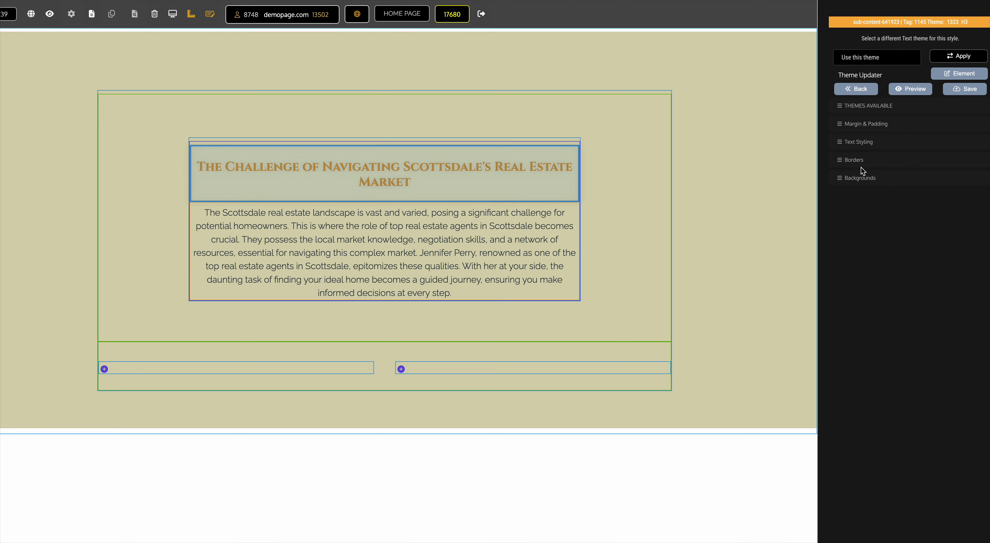
{"action": "left_click", "coordinate": [859, 145]}
{"action": "left_click_drag", "start_coordinate": [881, 189], "coordinate": [869, 195]}
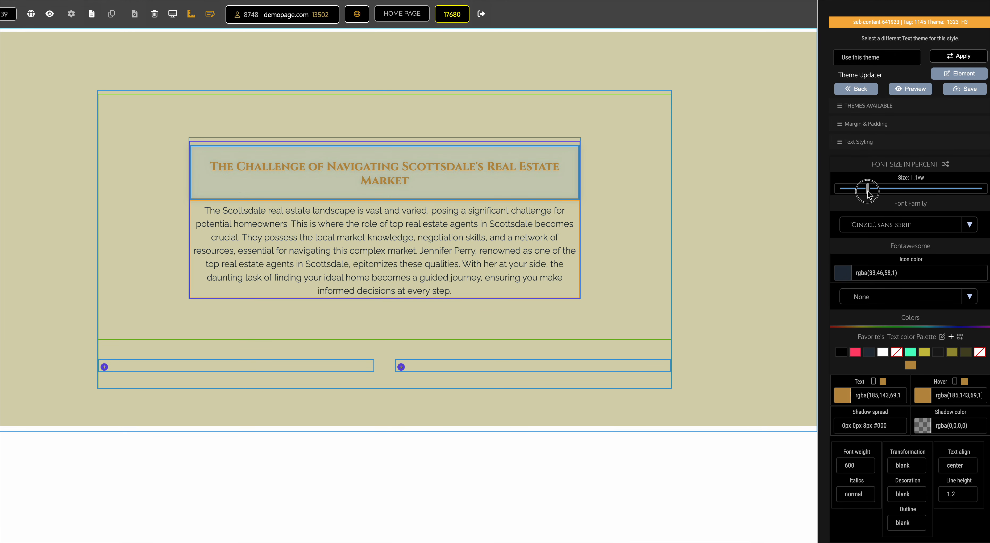
{"action": "left_click", "coordinate": [845, 467]}
{"action": "left_click", "coordinate": [847, 457]}
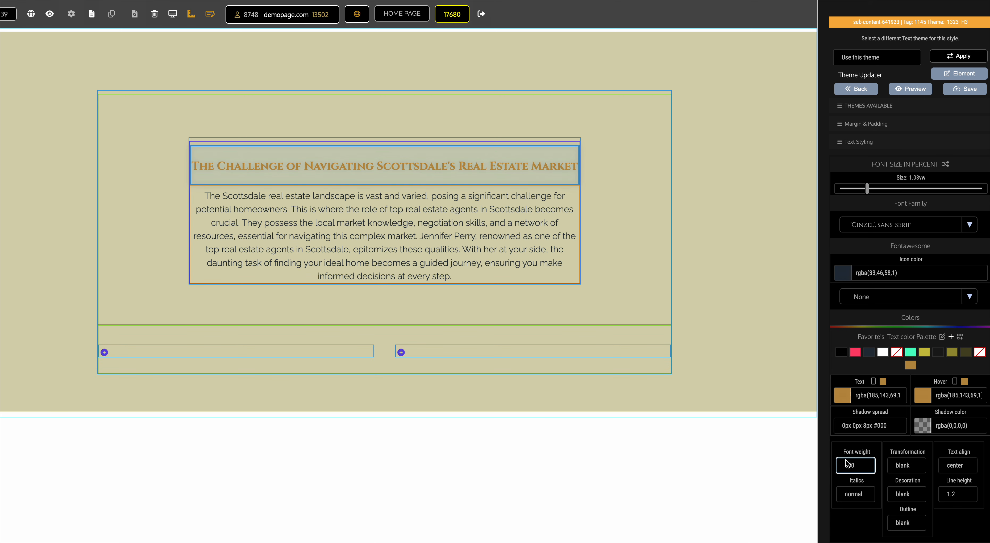
{"action": "left_click", "coordinate": [920, 92]}
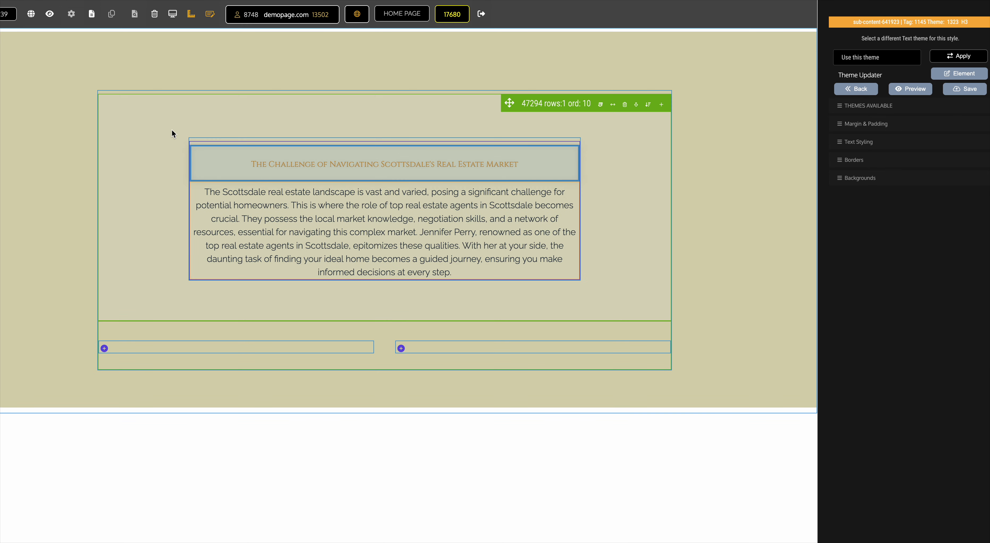
Reduce the heading's font size a little further and check the layout against the reference page.
{"action": "left_click", "coordinate": [858, 142]}
{"action": "left_click", "coordinate": [871, 189]}
{"action": "left_click_drag", "start_coordinate": [870, 189], "coordinate": [865, 189]}
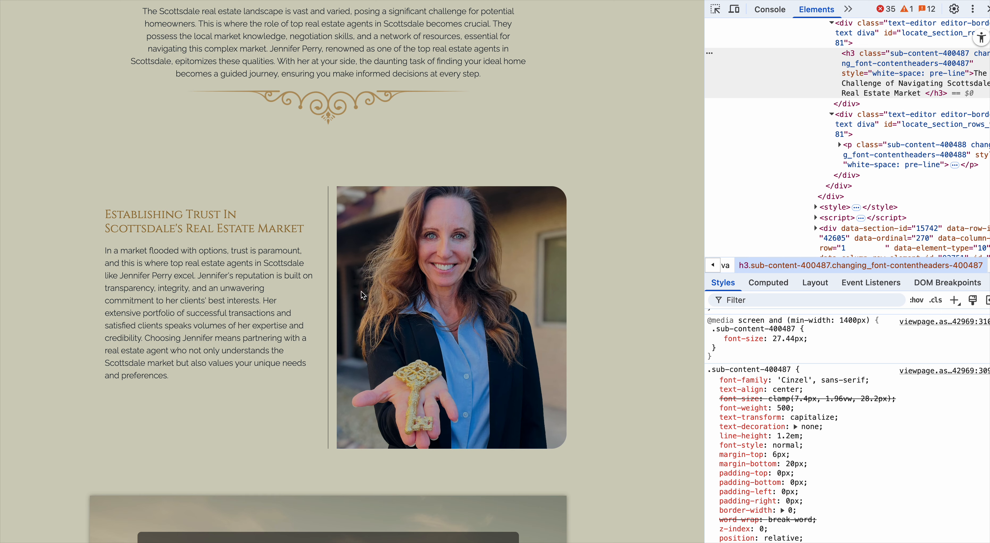
{"action": "scroll", "coordinate": [263, 253], "scroll_direction": "up", "scroll_amount": 6}
{"action": "scroll", "coordinate": [260, 252], "scroll_direction": "up", "scroll_amount": 5}
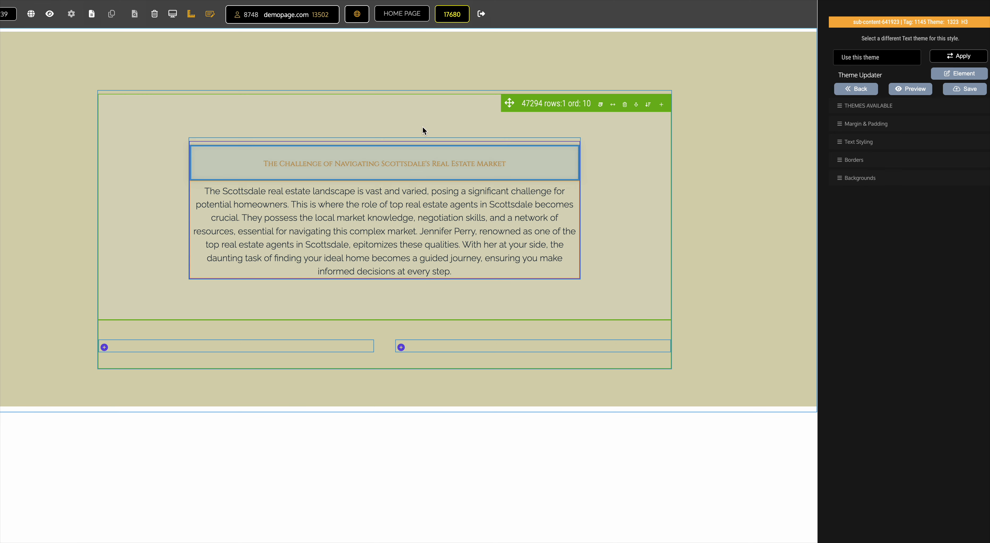
Add an image element below the text block in the same column.
{"action": "mouse_move", "coordinate": [425, 142]}
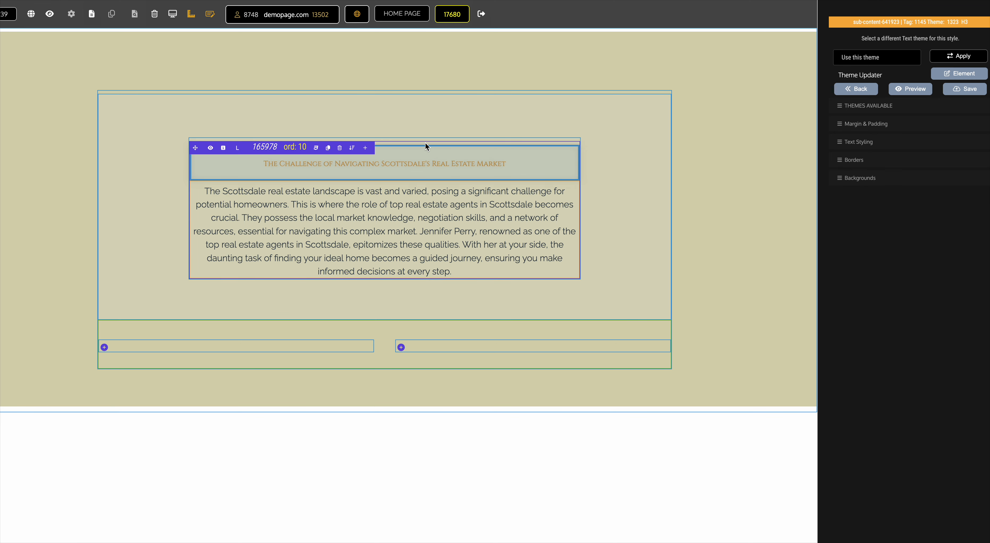
{"action": "mouse_move", "coordinate": [366, 145]}
{"action": "left_click", "coordinate": [364, 112]}
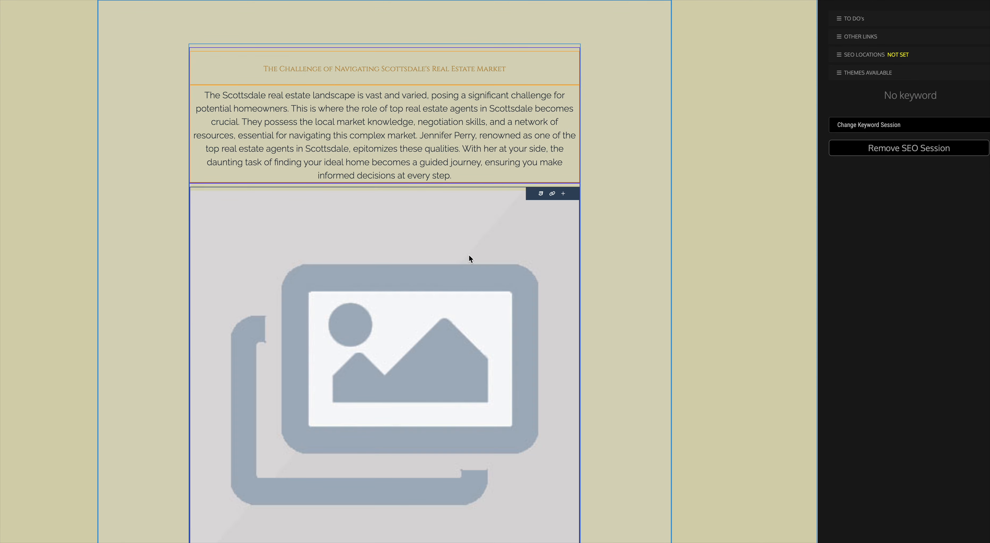
Replace the placeholder image with the gold crown-shaped ornament from the free images and save the image style.
{"action": "left_click", "coordinate": [540, 198]}
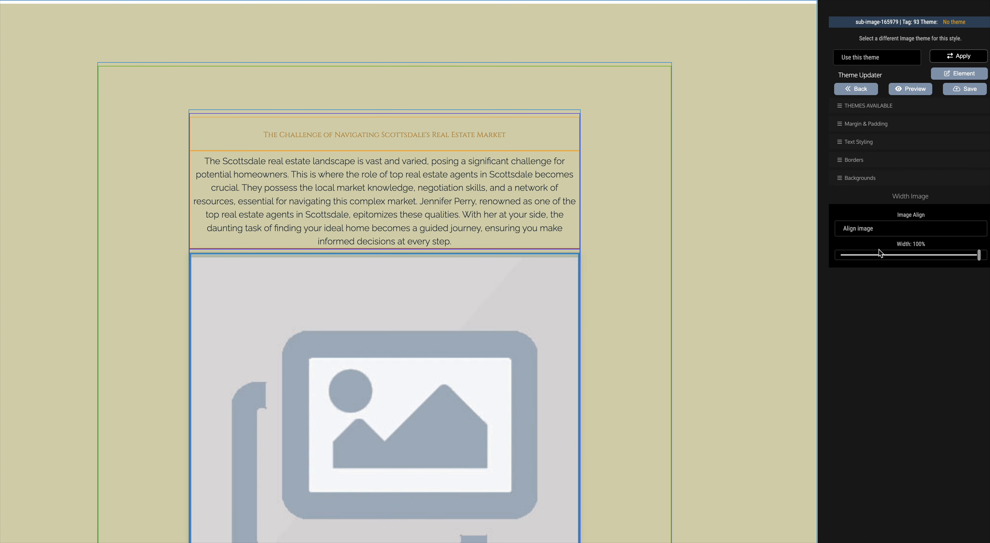
{"action": "left_click", "coordinate": [861, 179]}
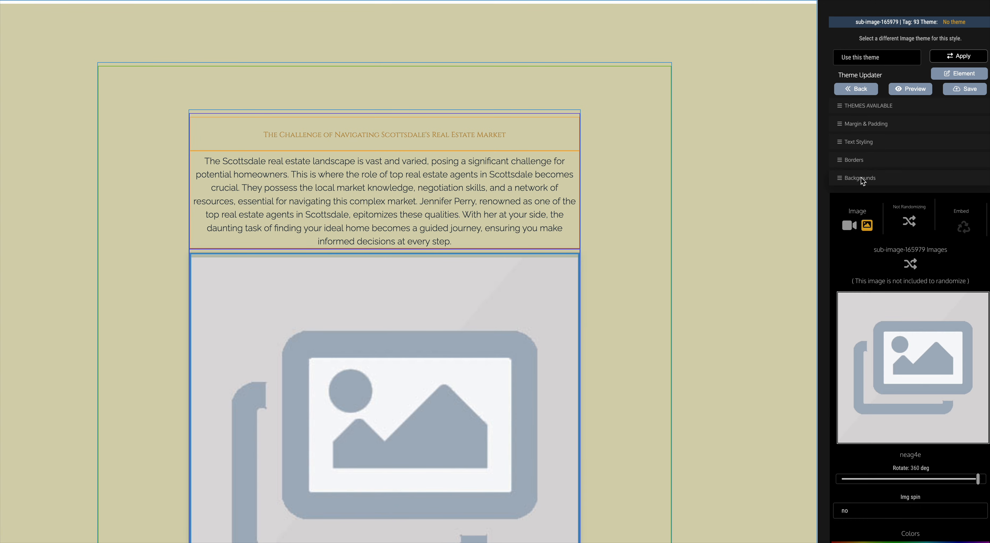
{"action": "left_click", "coordinate": [874, 344]}
{"action": "left_click", "coordinate": [410, 171]}
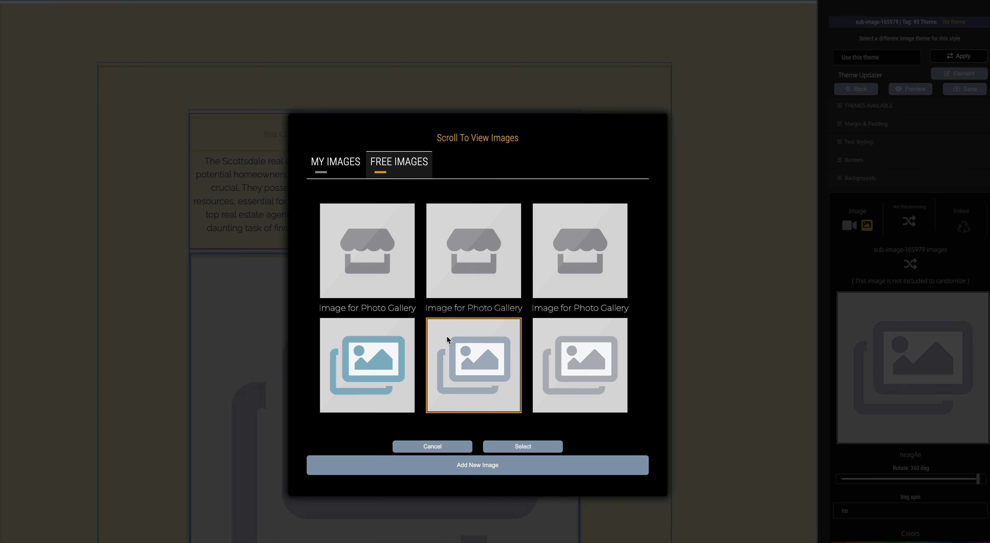
{"action": "scroll", "coordinate": [446, 339], "scroll_direction": "down", "scroll_amount": 10}
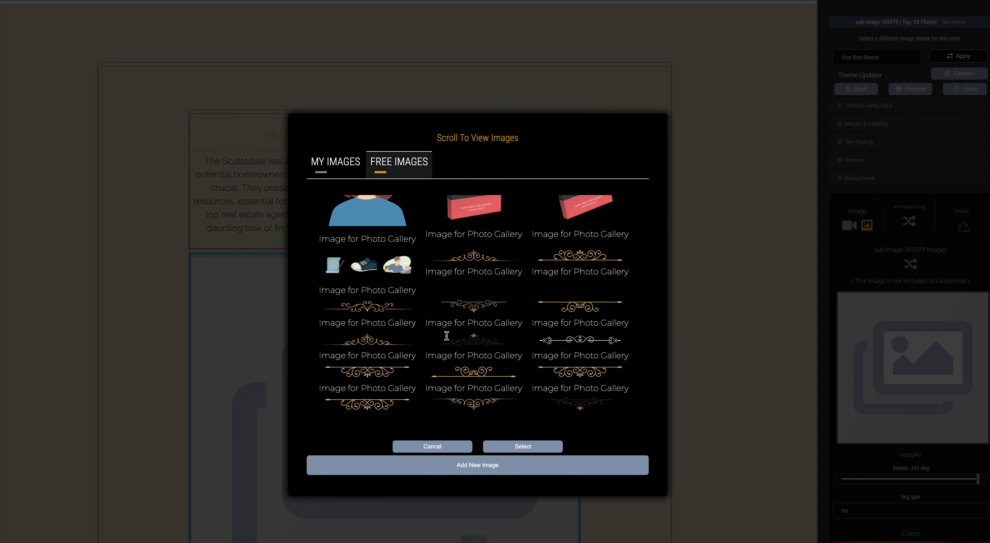
{"action": "scroll", "coordinate": [447, 336], "scroll_direction": "up", "scroll_amount": 1}
{"action": "left_click", "coordinate": [485, 270]}
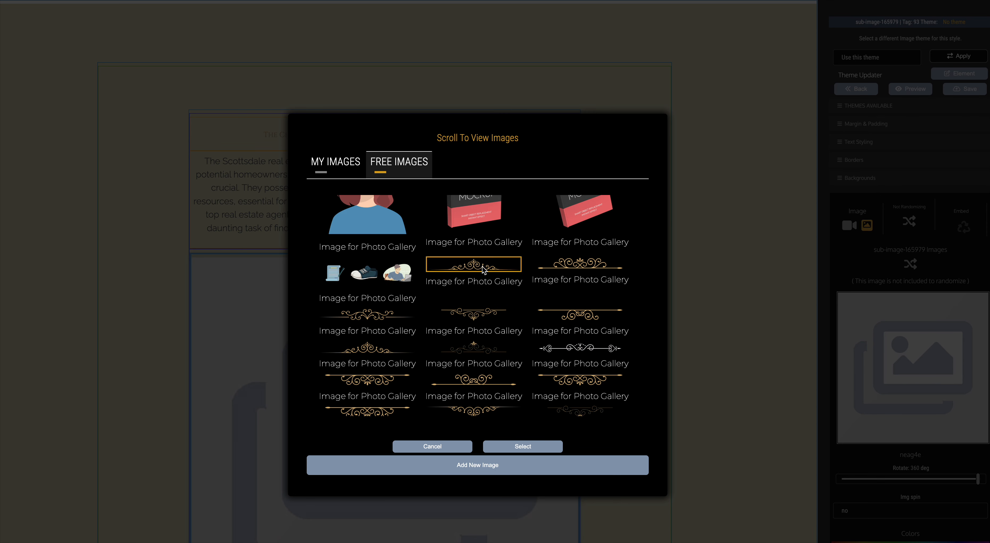
{"action": "left_click", "coordinate": [502, 446]}
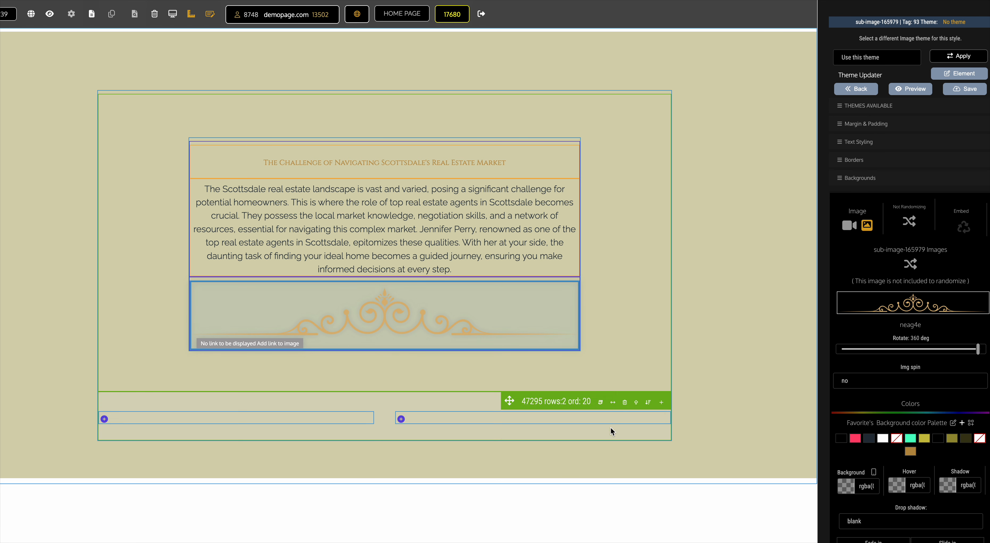
{"action": "left_click", "coordinate": [960, 89]}
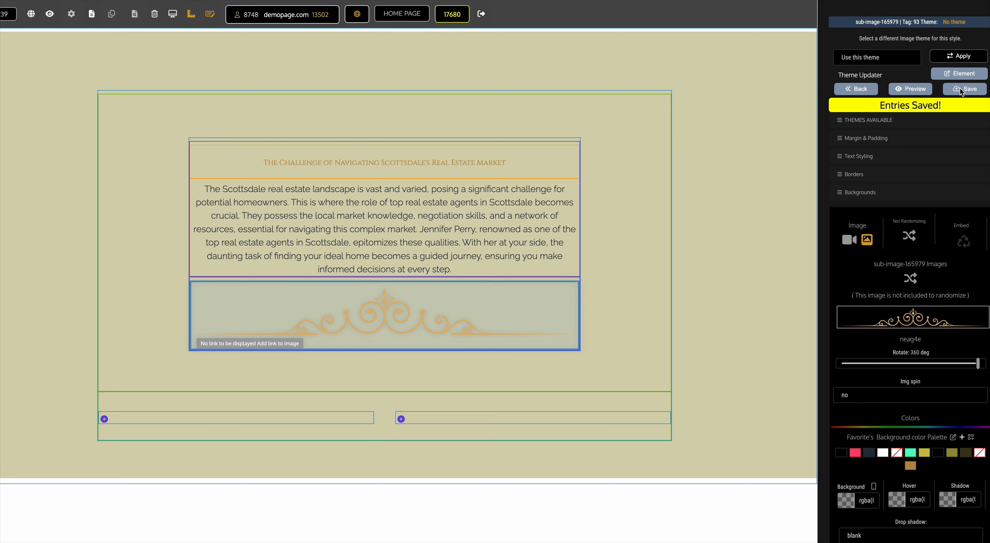
Move the gold ornament image above the text block and add another image element below the text.
{"action": "left_click", "coordinate": [193, 280]}
{"action": "left_click_drag", "start_coordinate": [193, 283], "coordinate": [197, 141]}
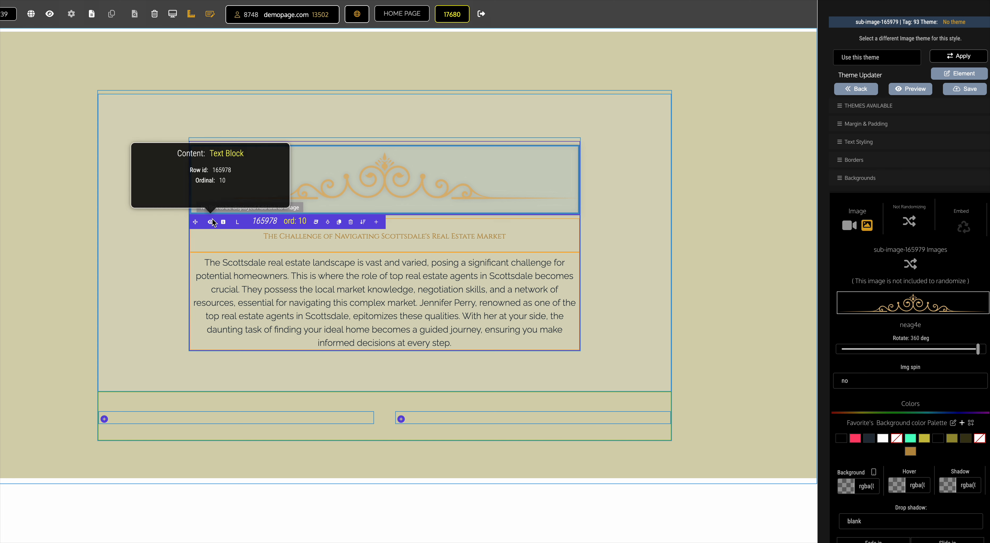
{"action": "mouse_move", "coordinate": [377, 221]}
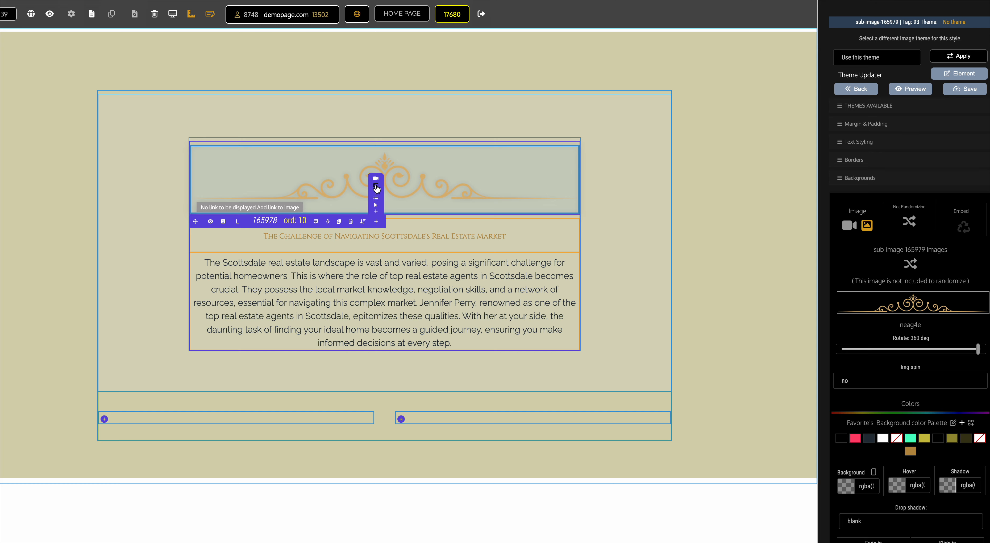
{"action": "left_click", "coordinate": [375, 185]}
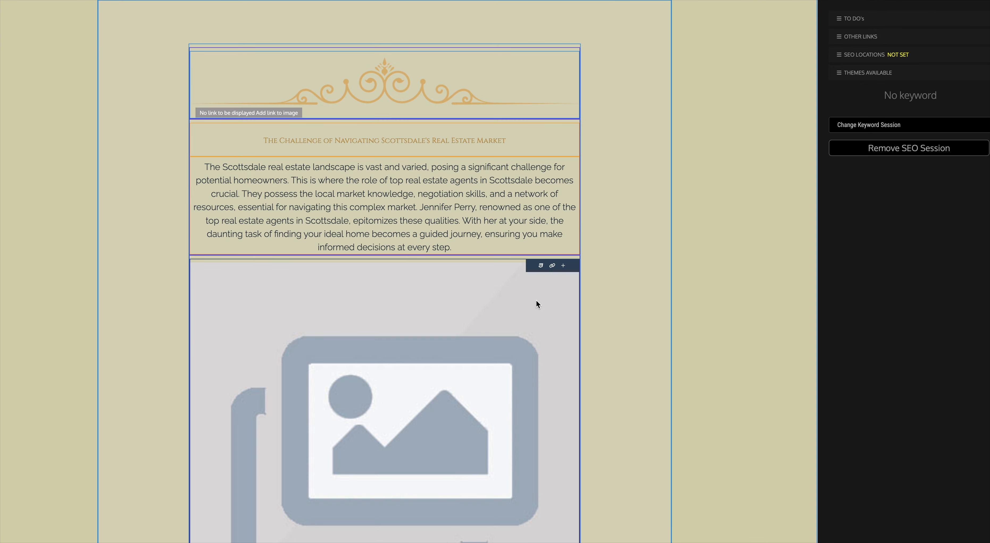
Replace the placeholder image below the text with the downward-pointing gold ornament from the free images and apply the image style.
{"action": "left_click", "coordinate": [539, 270]}
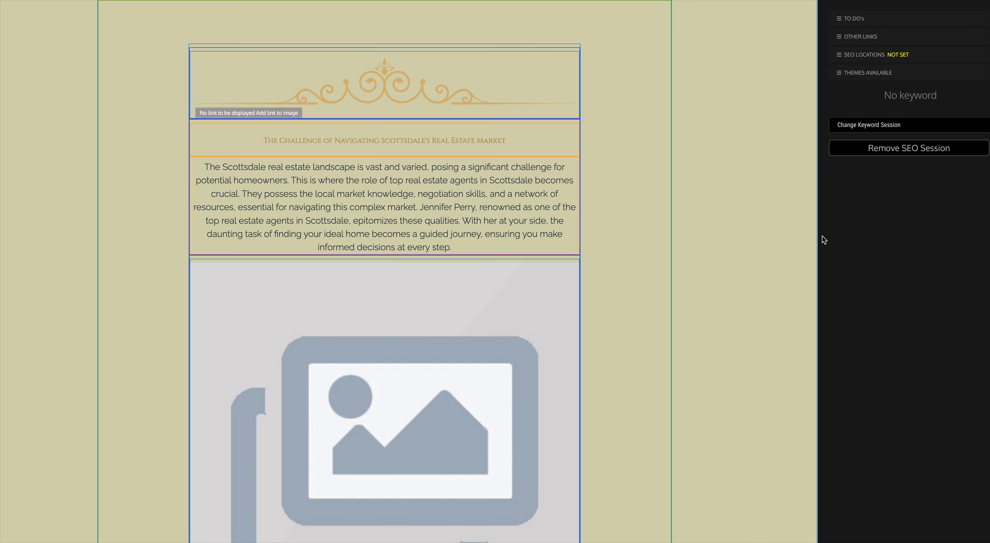
{"action": "left_click", "coordinate": [870, 181]}
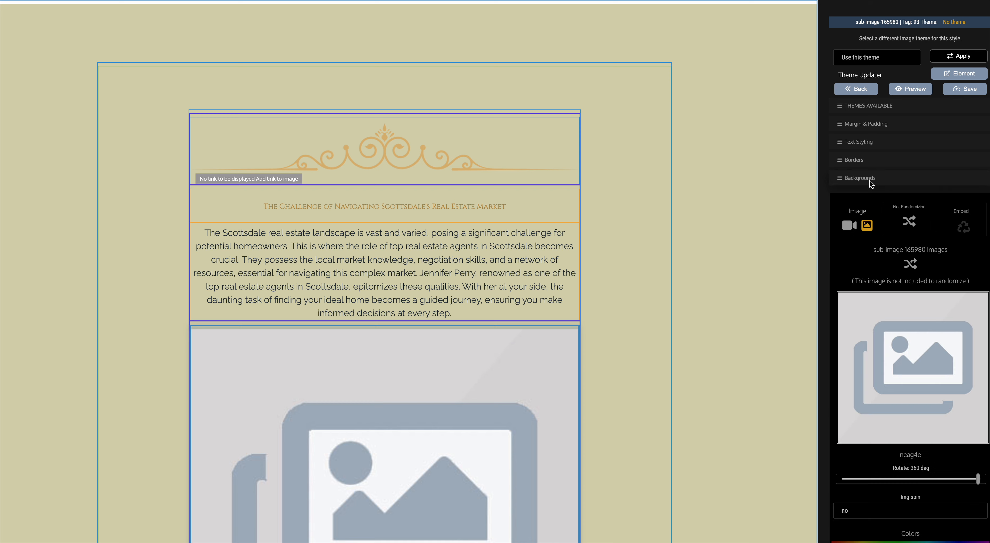
{"action": "left_click", "coordinate": [859, 325]}
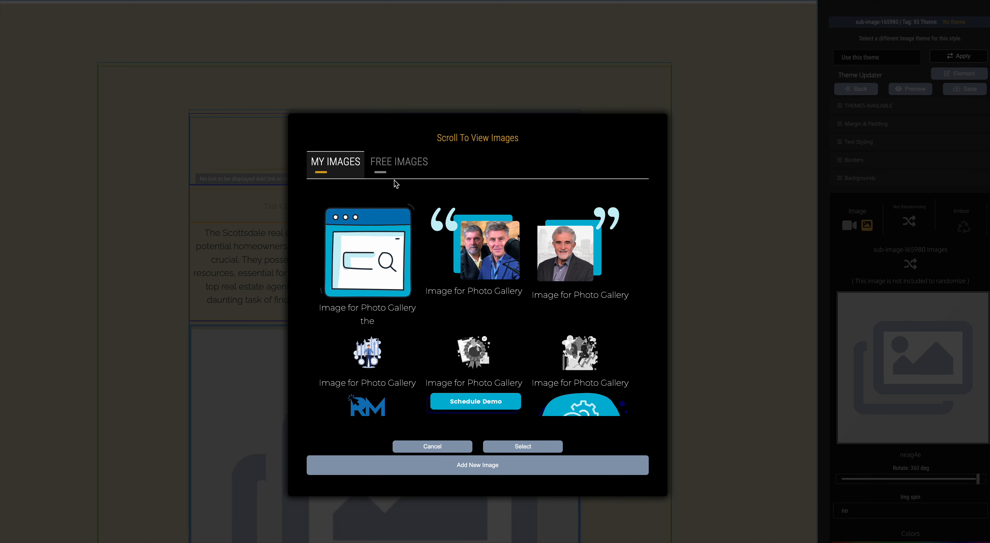
{"action": "left_click", "coordinate": [397, 165]}
{"action": "scroll", "coordinate": [439, 363], "scroll_direction": "down", "scroll_amount": 20}
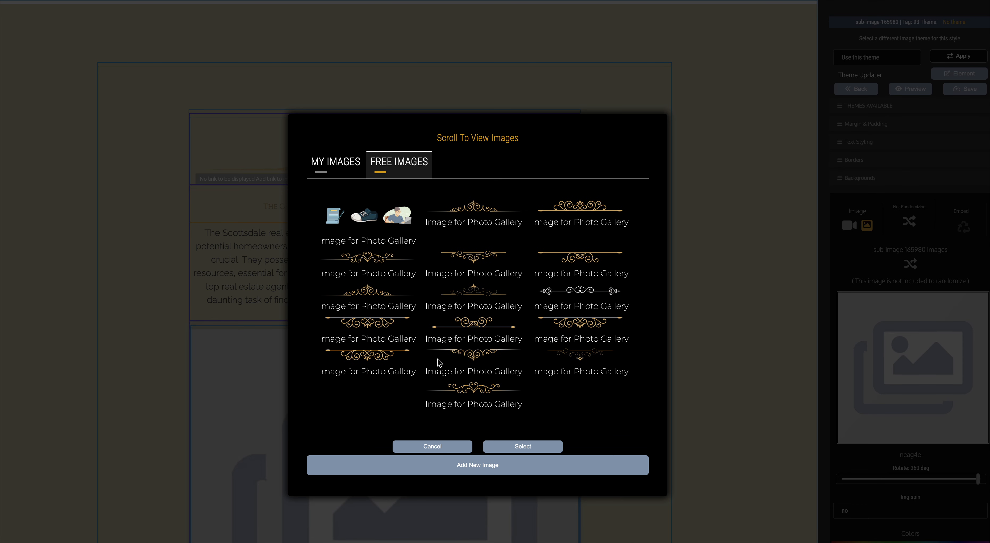
{"action": "left_click", "coordinate": [464, 353]}
{"action": "left_click", "coordinate": [521, 447]}
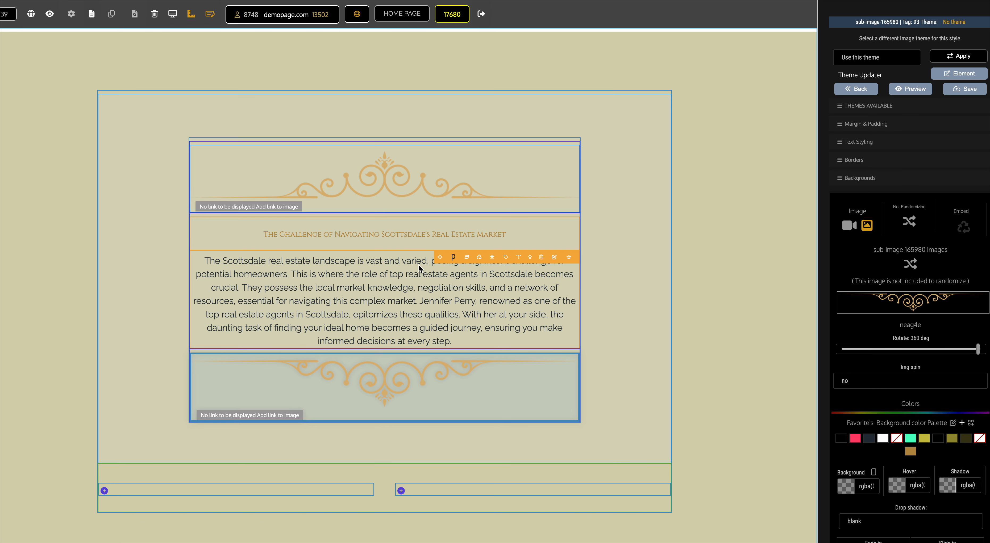
{"action": "left_click", "coordinate": [913, 95]}
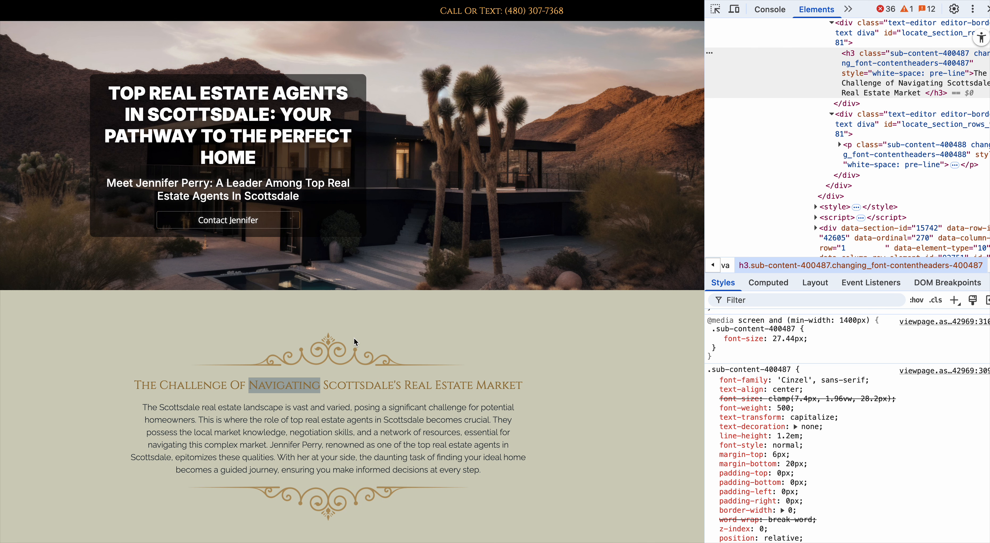
Set the upper gold ornament image's width to 80%, align it to the center and apply the style.
{"action": "key", "text": "ctrl+Tab"}
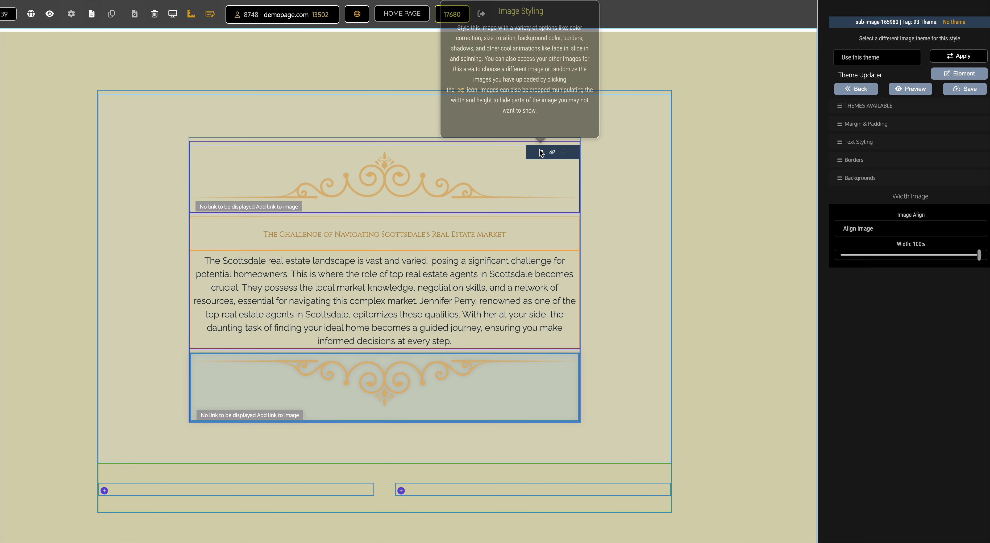
{"action": "left_click", "coordinate": [539, 153]}
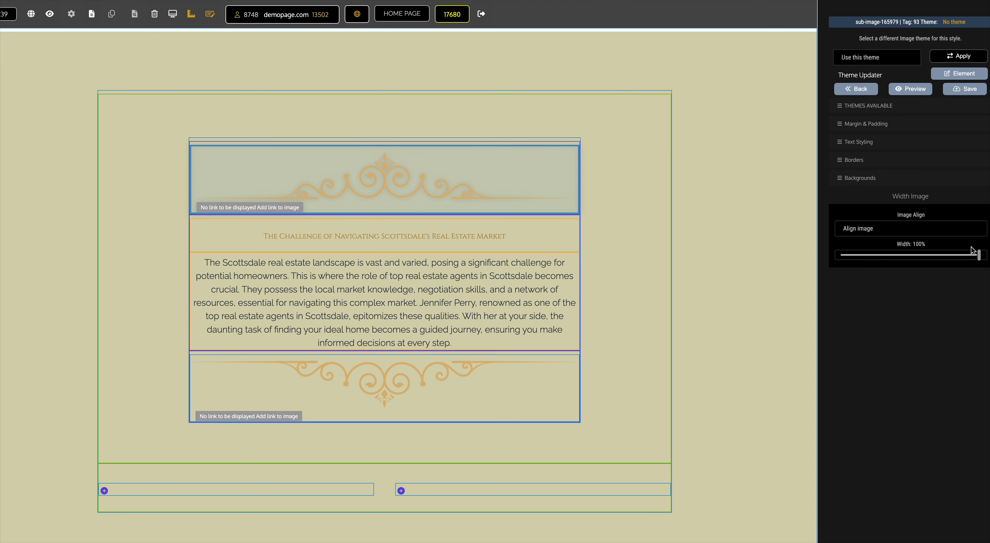
{"action": "left_click_drag", "start_coordinate": [976, 256], "coordinate": [956, 261]}
{"action": "key", "text": "Left"}
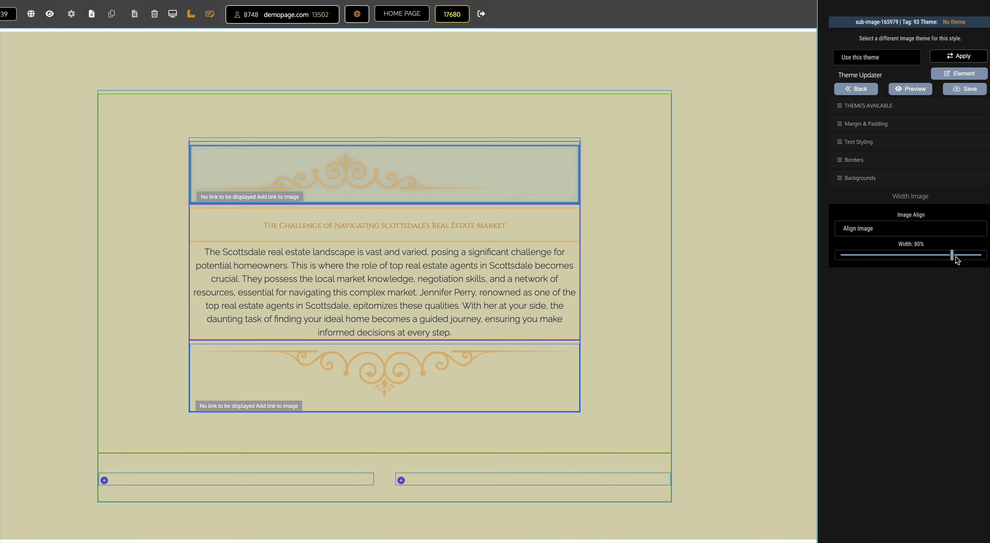
{"action": "left_click", "coordinate": [961, 88]}
{"action": "left_click", "coordinate": [893, 247]}
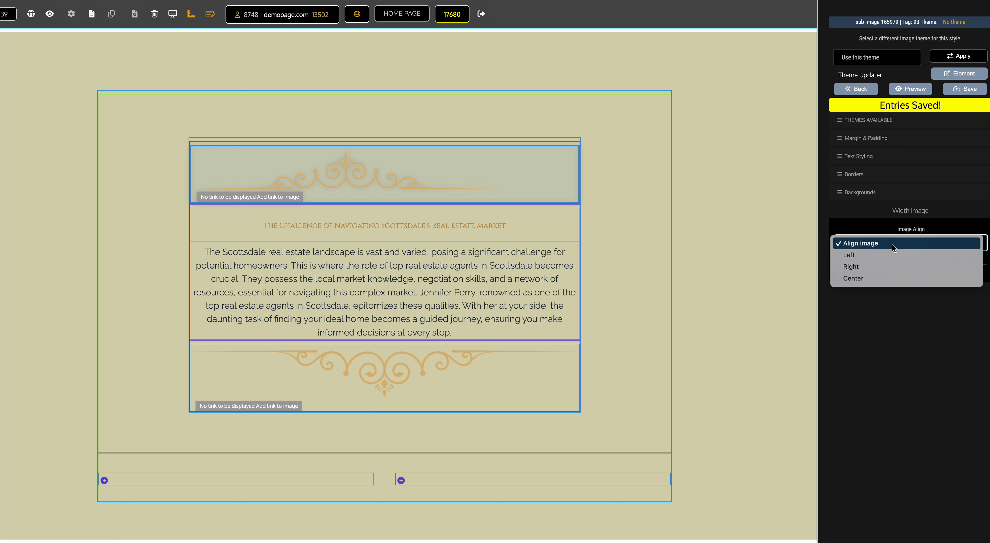
{"action": "left_click", "coordinate": [879, 283]}
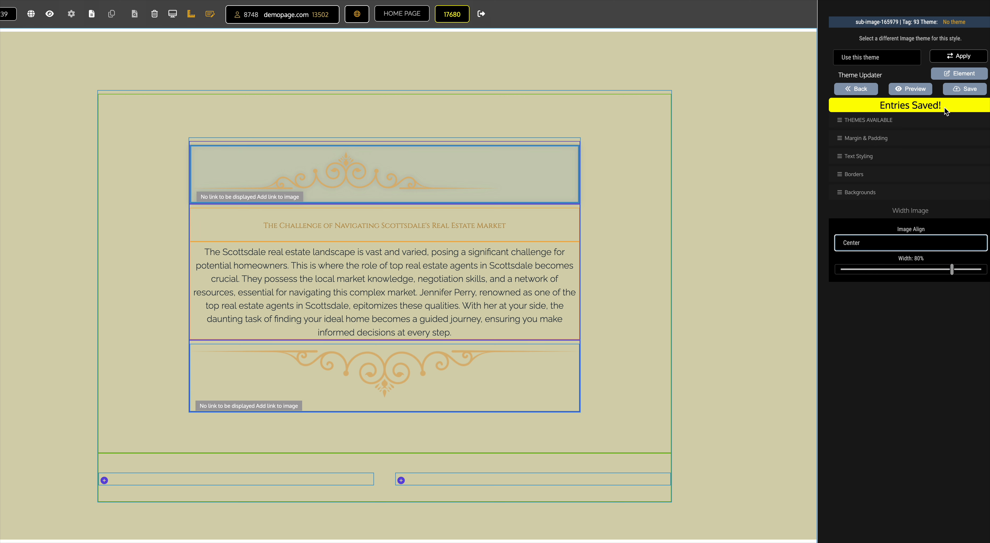
{"action": "left_click", "coordinate": [914, 88]}
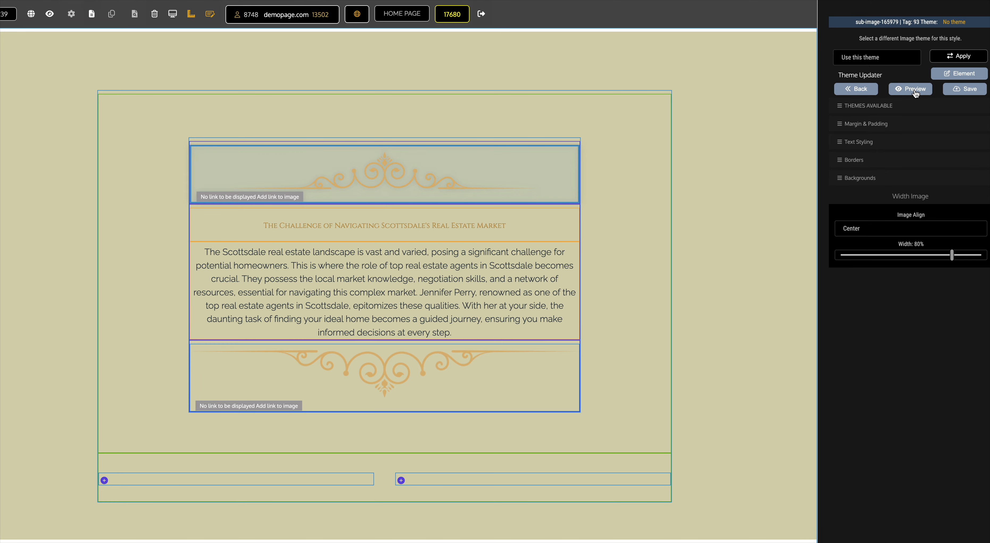
Start creating a new image theme from the upper ornament's style and enter IMG as the theme name.
{"action": "mouse_move", "coordinate": [410, 347]}
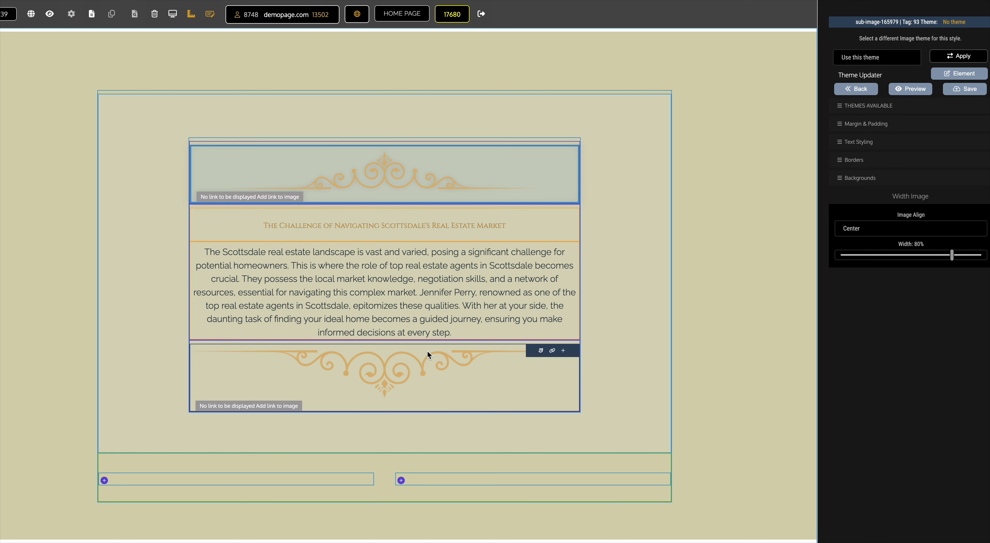
{"action": "mouse_move", "coordinate": [454, 248]}
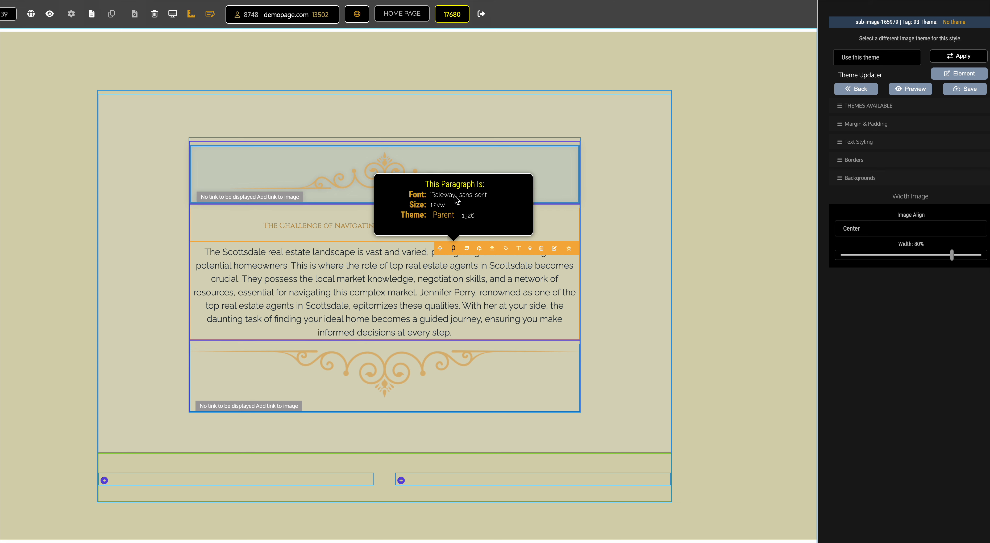
{"action": "mouse_move", "coordinate": [551, 168]}
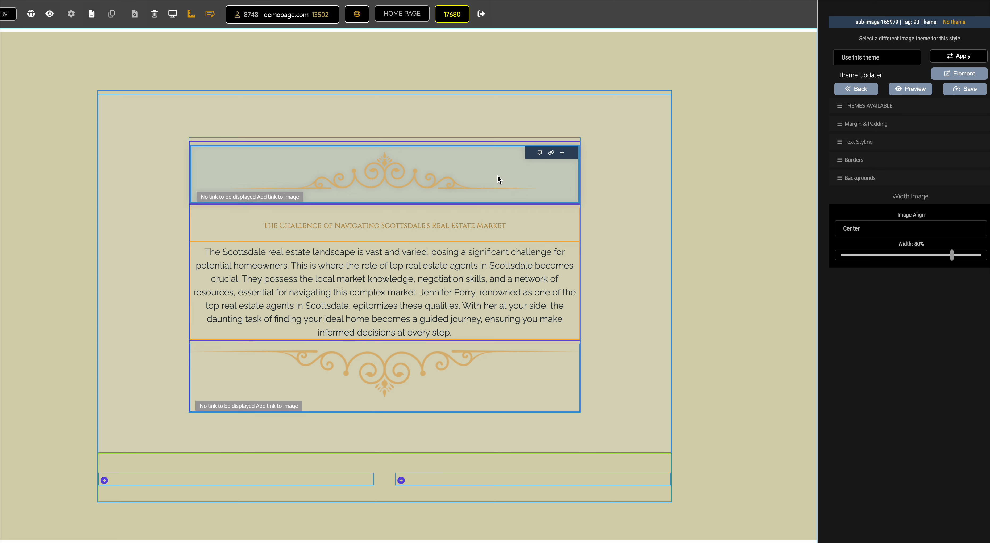
{"action": "mouse_move", "coordinate": [471, 367]}
{"action": "mouse_move", "coordinate": [539, 152]}
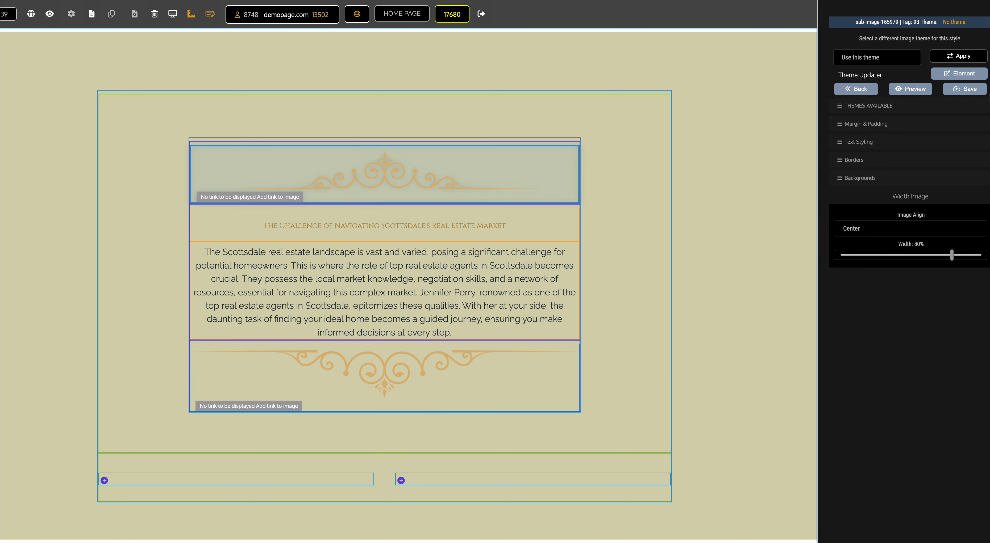
{"action": "left_click", "coordinate": [956, 74]}
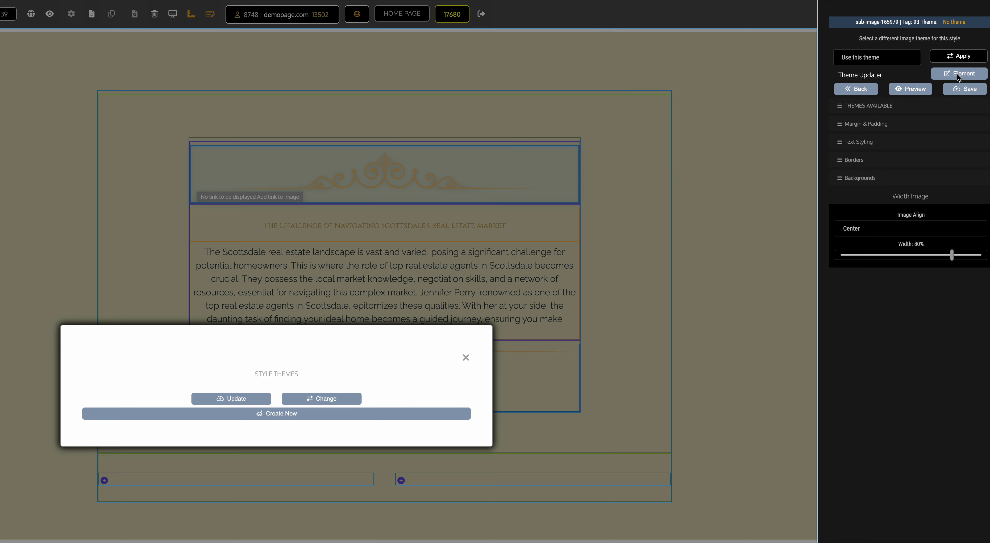
{"action": "left_click", "coordinate": [299, 414]}
{"action": "left_click", "coordinate": [855, 157]}
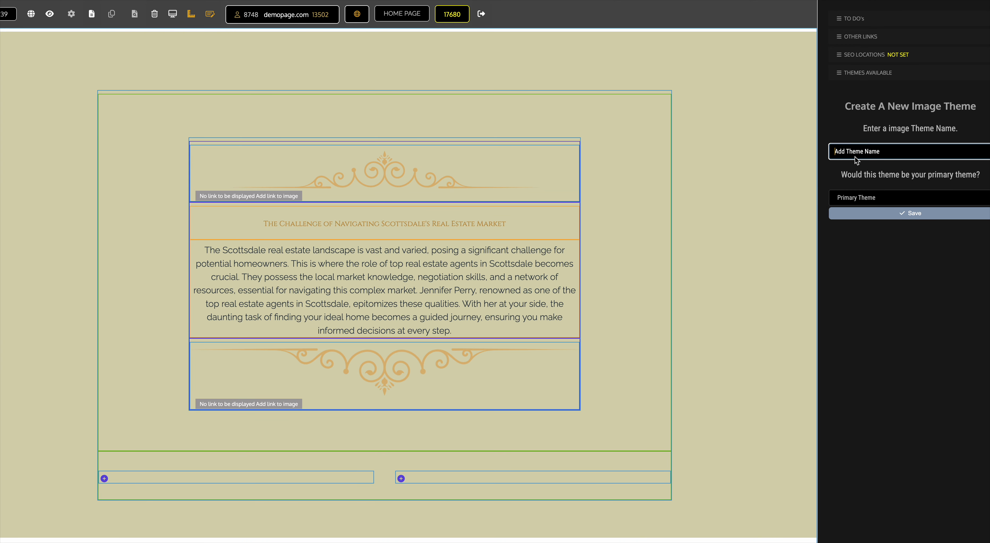
{"action": "type", "text": "OIMG"}
{"action": "key", "text": "BackSpace"}
{"action": "key", "text": "BackSpace"}
{"action": "key", "text": "BackSpace"}
{"action": "key", "text": "BackSpace"}
{"action": "type", "text": "IMG"}
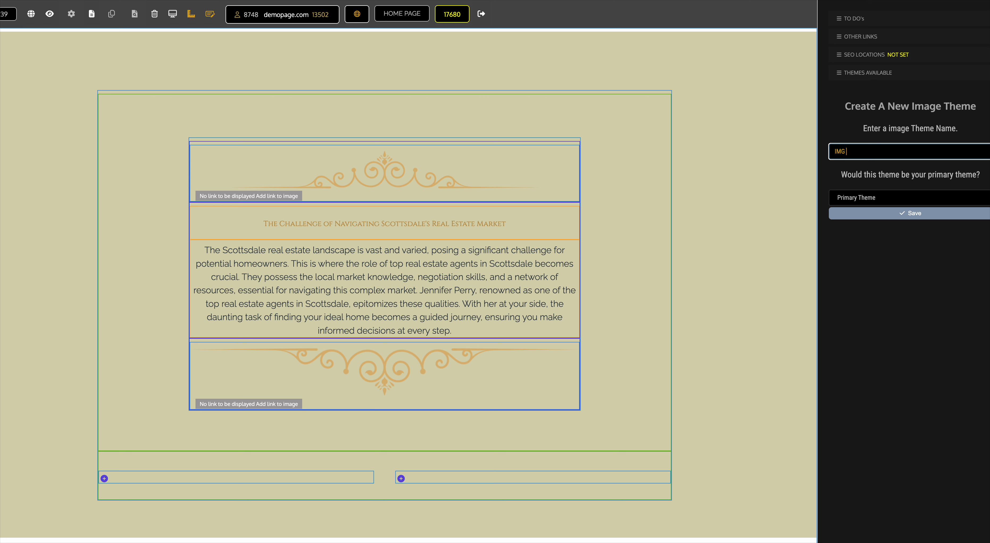
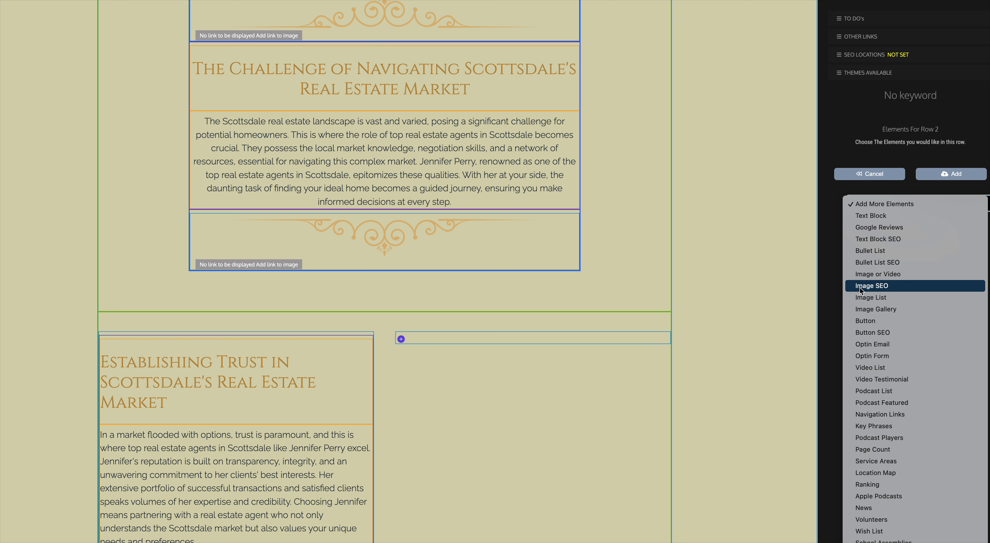
Add an Image or Video element to the empty column beside the "Establishing Trust" text and place bag2.png from the desktop in it.
{"action": "left_click", "coordinate": [861, 275]}
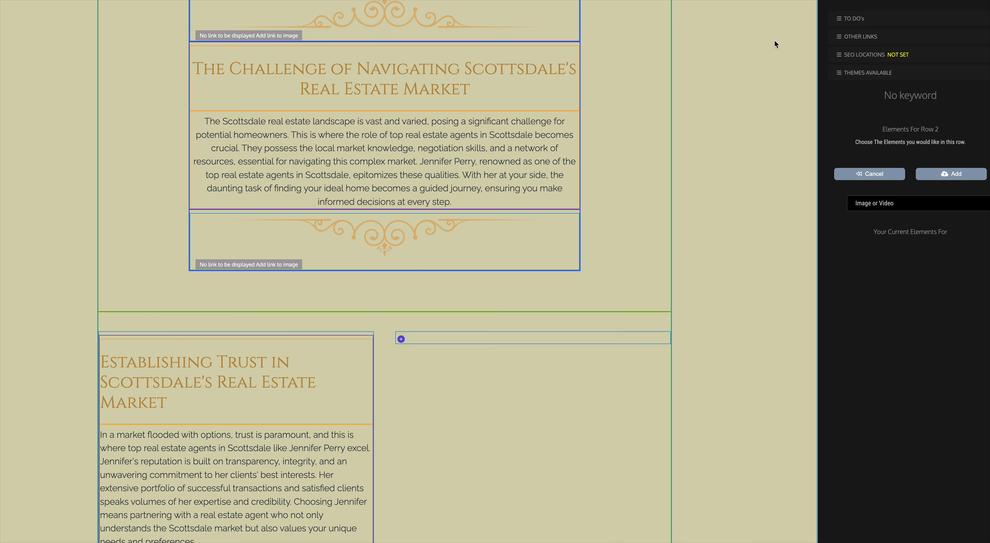
{"action": "left_click_drag", "start_coordinate": [927, 0], "coordinate": [709, 0]}
{"action": "left_click_drag", "start_coordinate": [976, 289], "coordinate": [411, 350]}
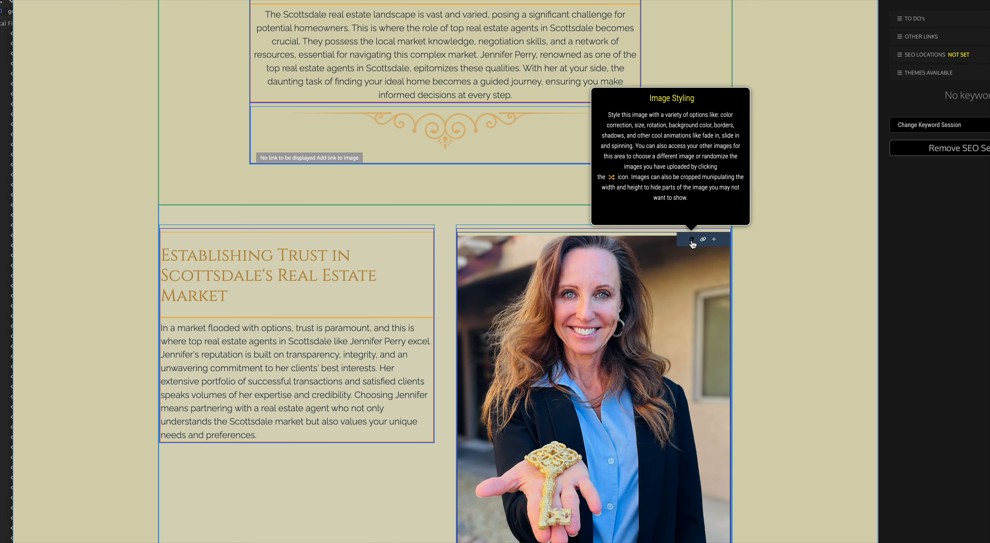
Round the portrait photo's top right and bottom right corners with a 25px radius and save the image style.
{"action": "left_click", "coordinate": [692, 239]}
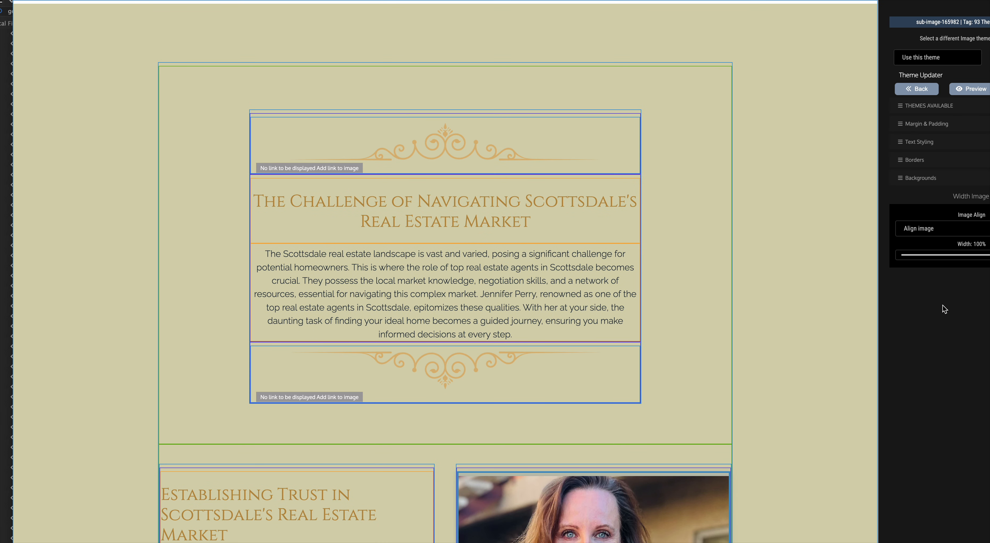
{"action": "left_click", "coordinate": [922, 159]}
{"action": "scroll", "coordinate": [941, 432], "scroll_direction": "down", "scroll_amount": 3}
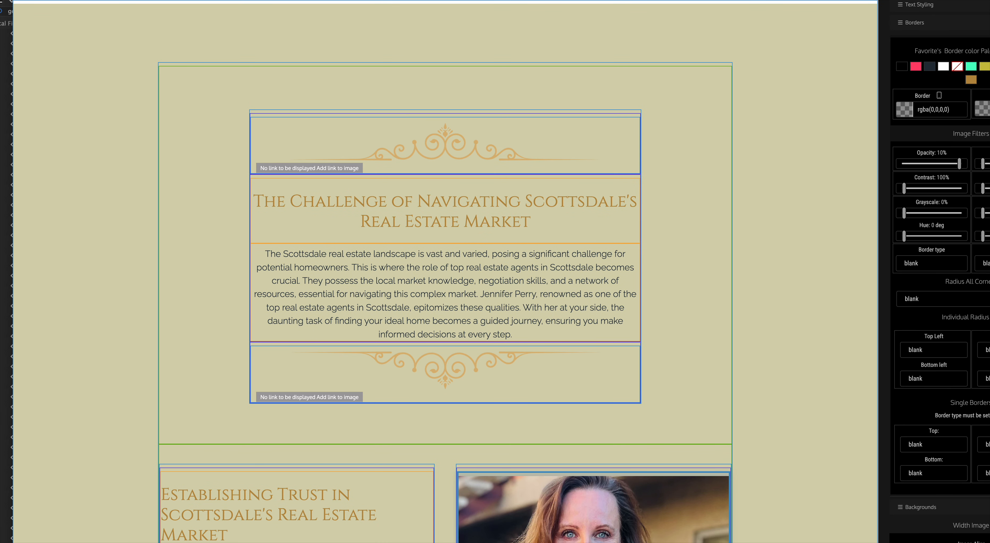
{"action": "left_click", "coordinate": [985, 350]}
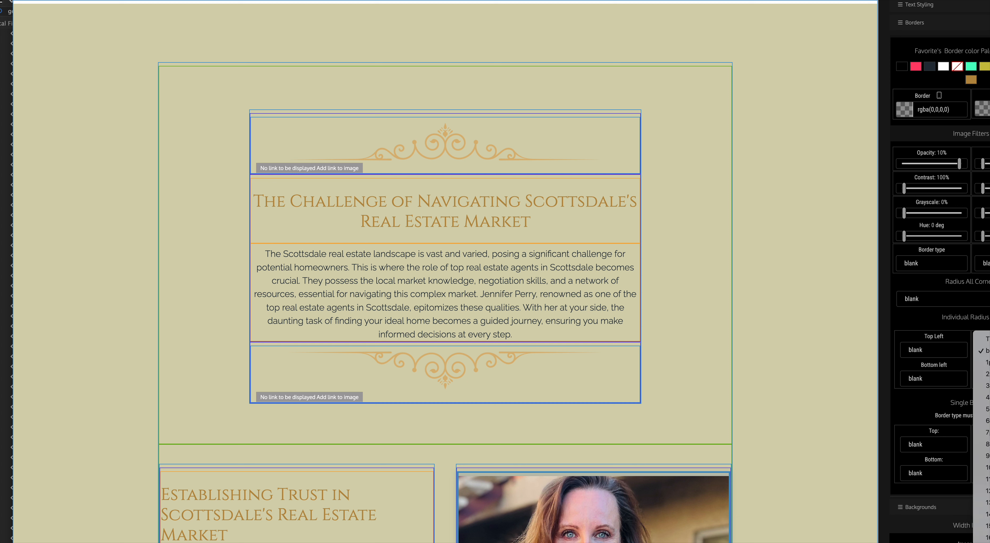
{"action": "scroll", "coordinate": [983, 437], "scroll_direction": "down", "scroll_amount": 3}
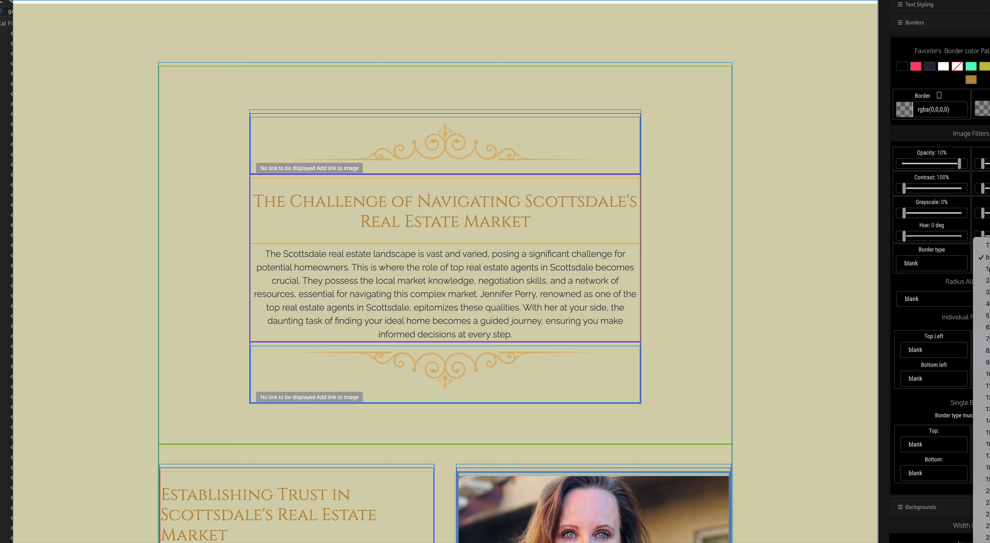
{"action": "left_click", "coordinate": [984, 542]}
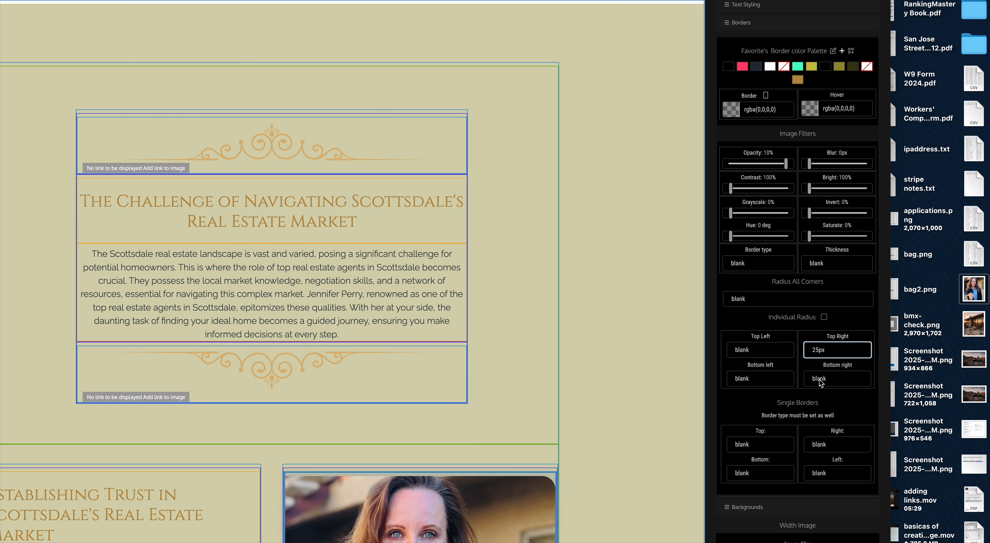
{"action": "left_click", "coordinate": [819, 381]}
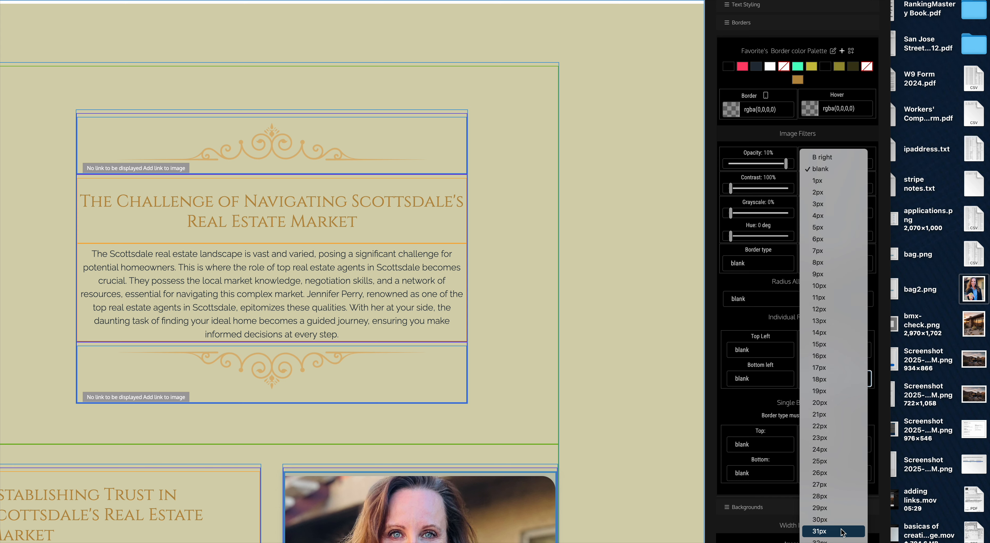
{"action": "left_click", "coordinate": [836, 461]}
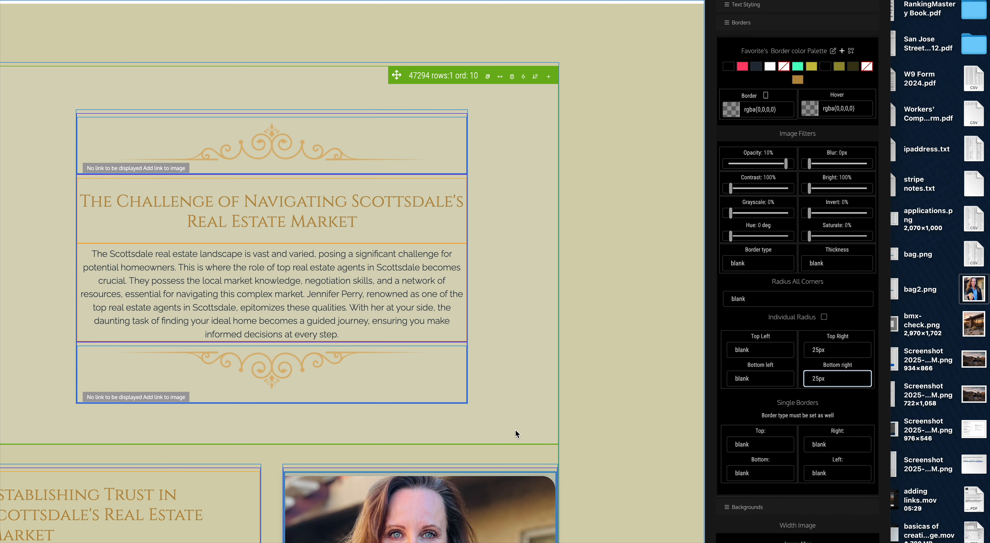
{"action": "scroll", "coordinate": [515, 430], "scroll_direction": "down", "scroll_amount": 5}
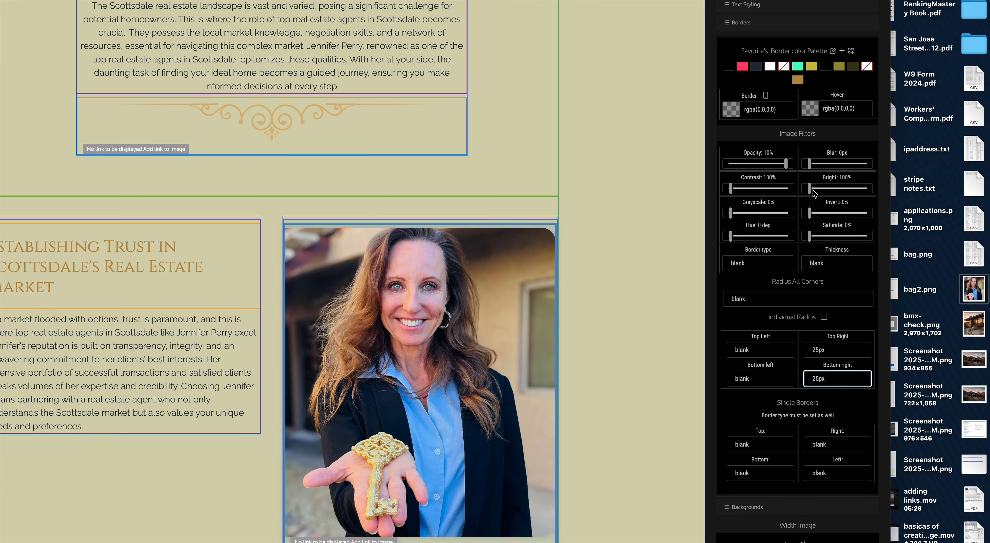
{"action": "scroll", "coordinate": [813, 193], "scroll_direction": "up", "scroll_amount": 4}
{"action": "left_click", "coordinate": [846, 89]}
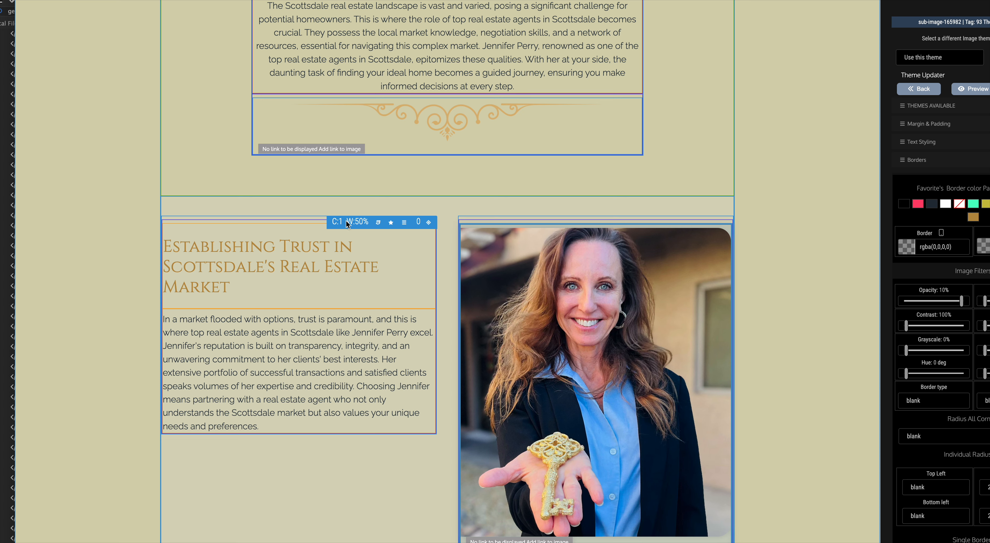
Give the "Establishing Trust" text column a solid border type with a 1px single border on its right side.
{"action": "left_click", "coordinate": [378, 224]}
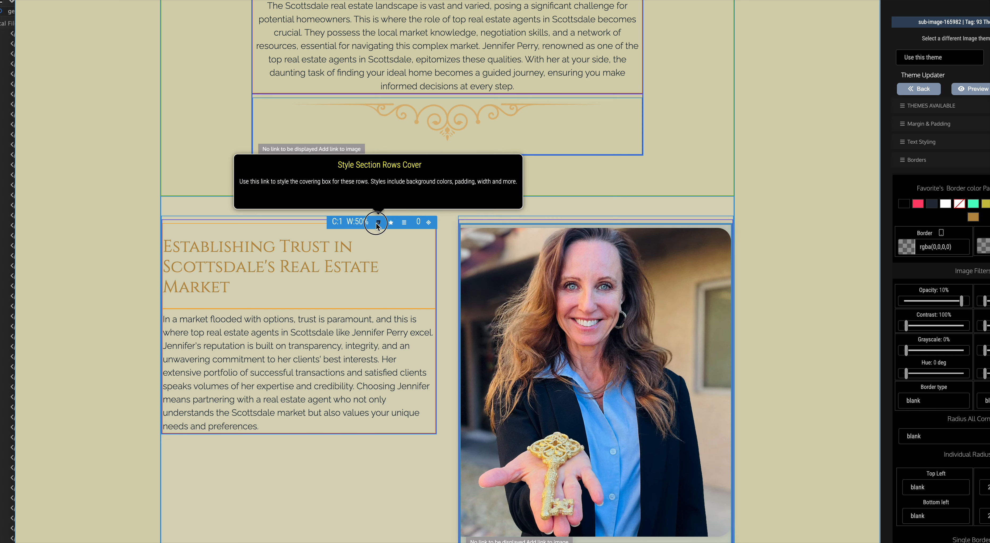
{"action": "left_click", "coordinate": [378, 224]}
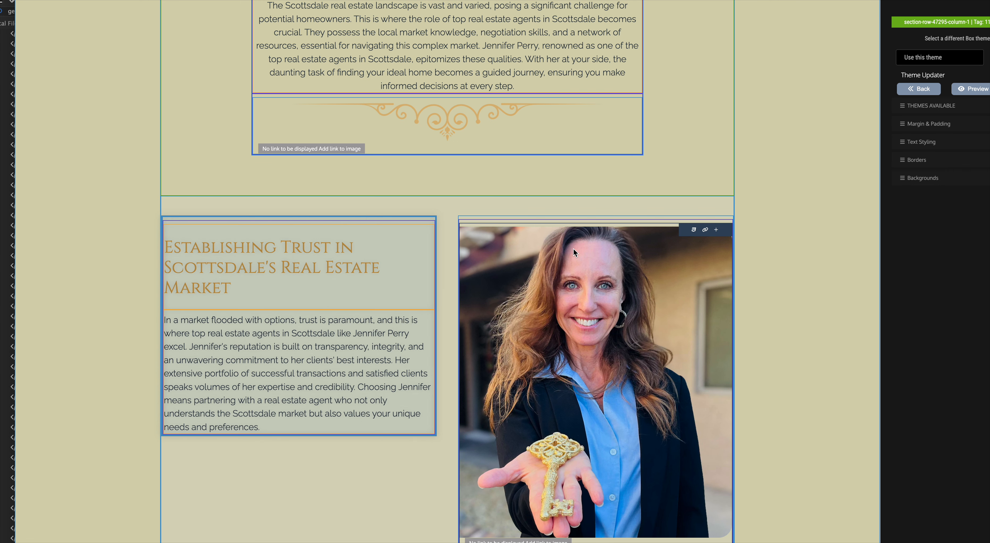
{"action": "left_click", "coordinate": [926, 164]}
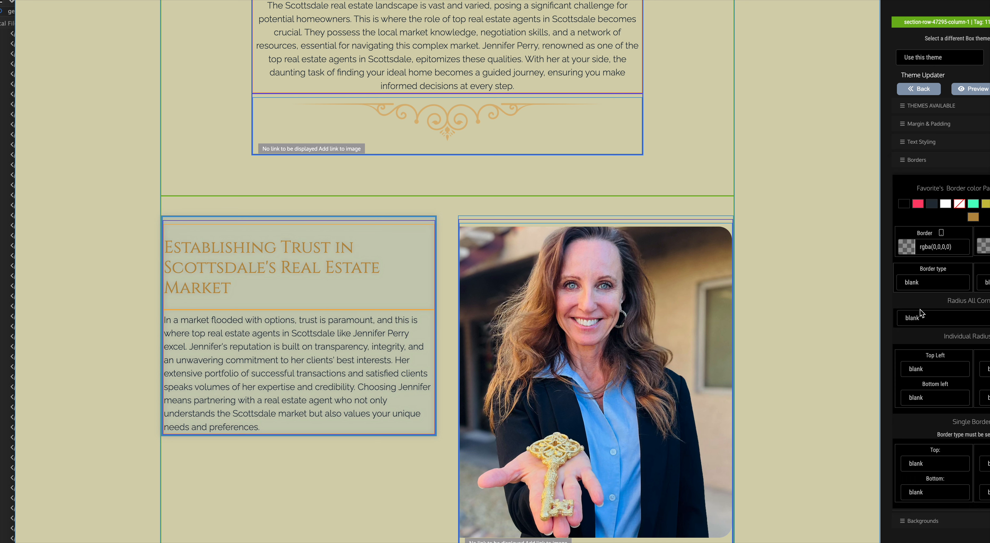
{"action": "left_click", "coordinate": [922, 282]}
{"action": "left_click", "coordinate": [916, 295]}
{"action": "left_click", "coordinate": [985, 283]}
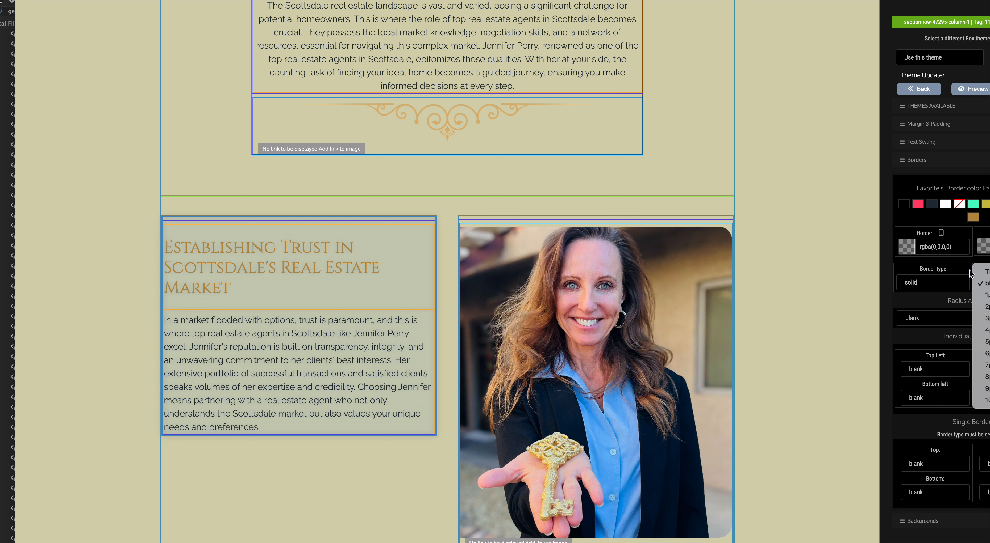
{"action": "left_click", "coordinate": [961, 264]}
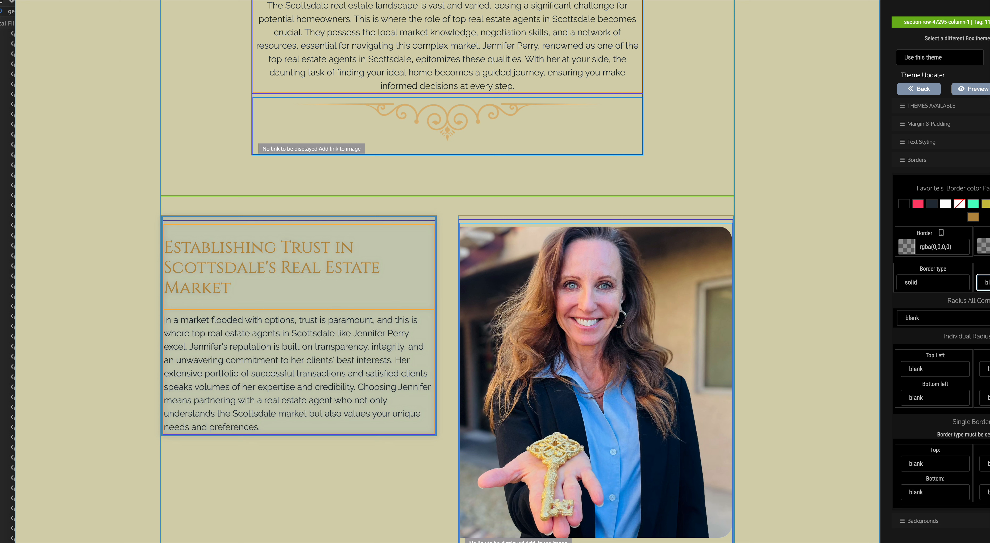
{"action": "left_click", "coordinate": [986, 464]}
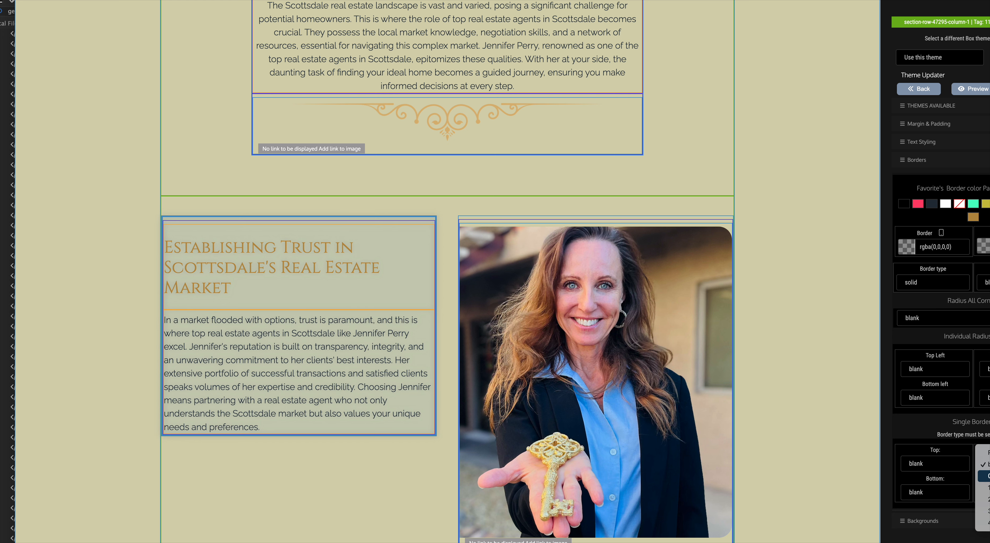
{"action": "left_click", "coordinate": [986, 487]}
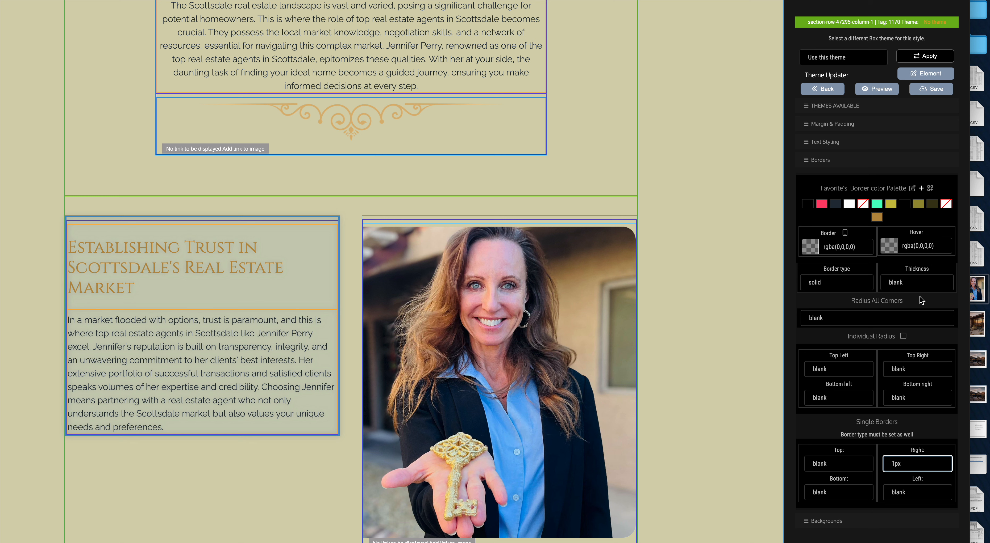
Set the text column's border color to the dark navy favorite, rgba(33,46,58,1), save the style and reload the page.
{"action": "left_click", "coordinate": [848, 284]}
{"action": "left_click", "coordinate": [848, 284]}
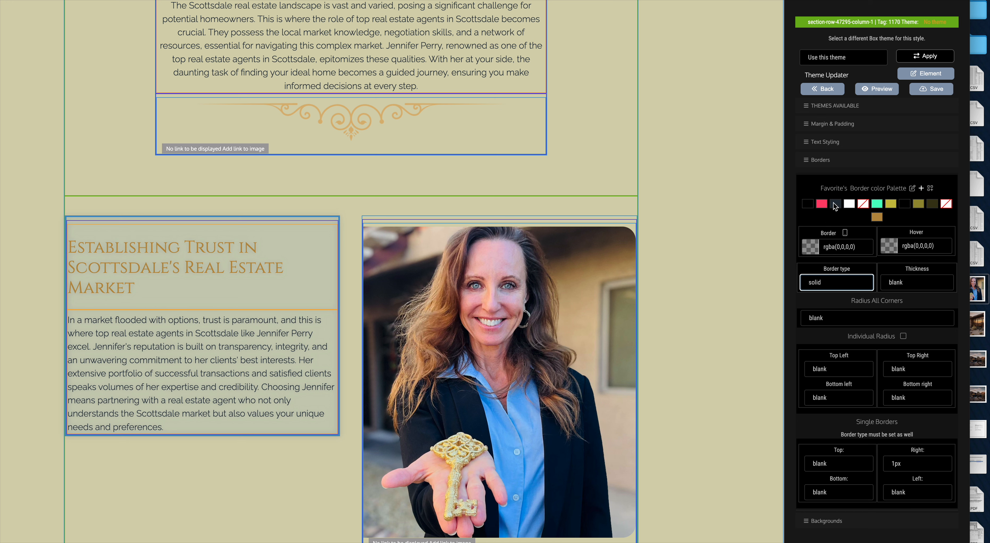
{"action": "left_click", "coordinate": [810, 248]}
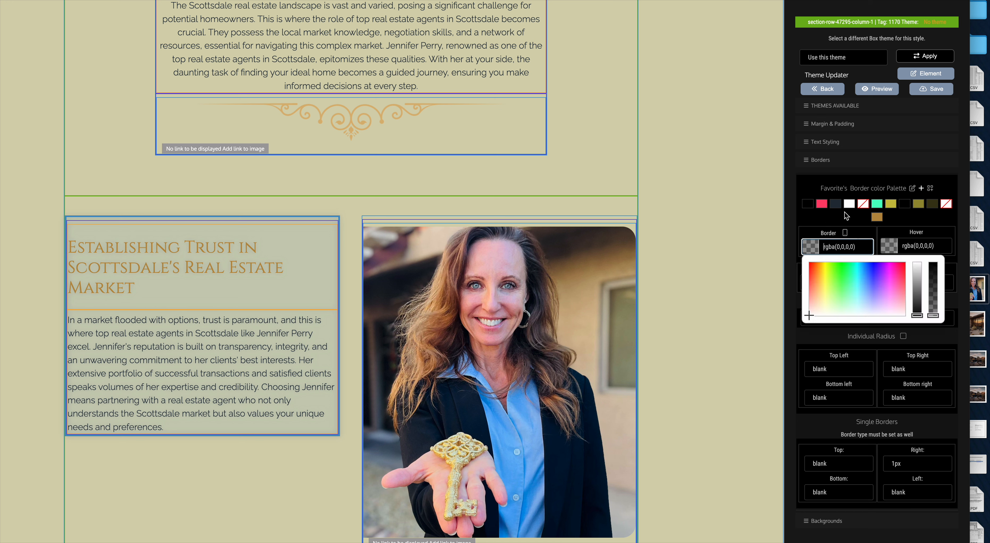
{"action": "left_click", "coordinate": [836, 206]}
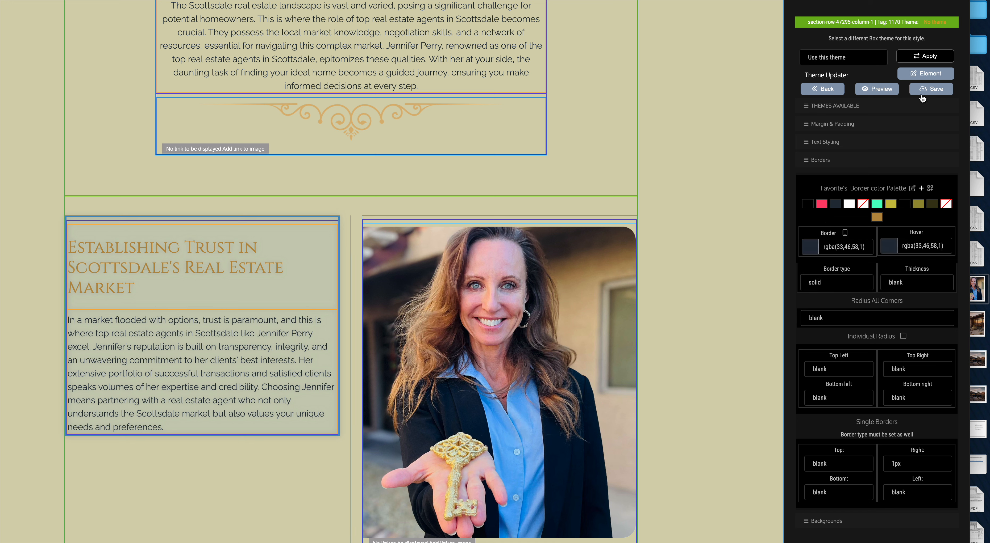
{"action": "left_click", "coordinate": [924, 92]}
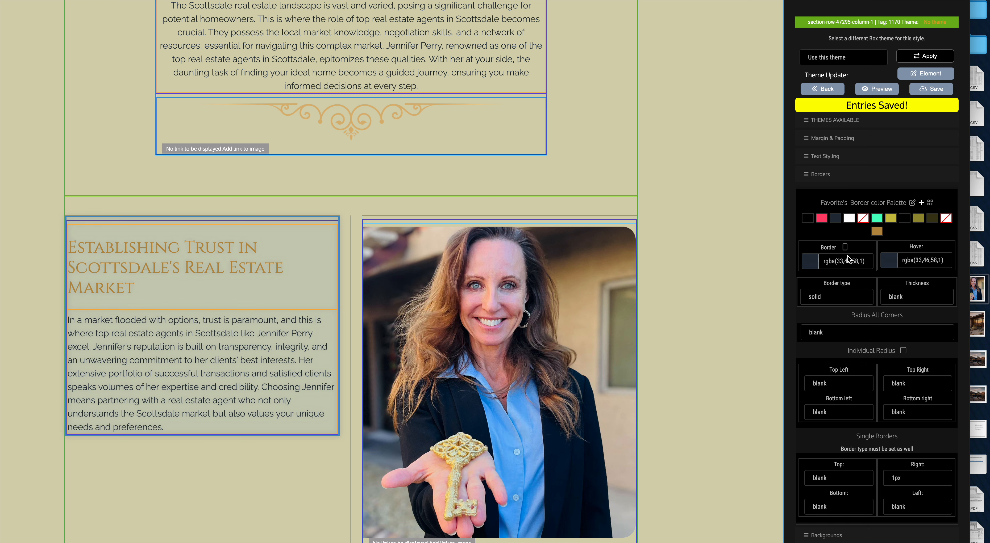
{"action": "key", "text": "super+r"}
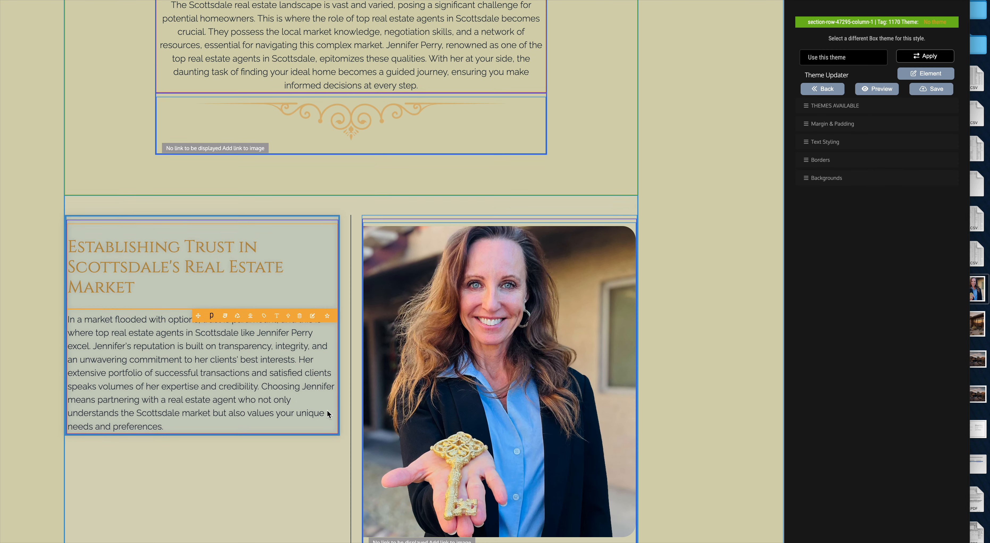
Hide the div outlines and examine the ornament section and the bordered text column beside the portrait without them.
{"action": "scroll", "coordinate": [246, 212], "scroll_direction": "up", "scroll_amount": 6}
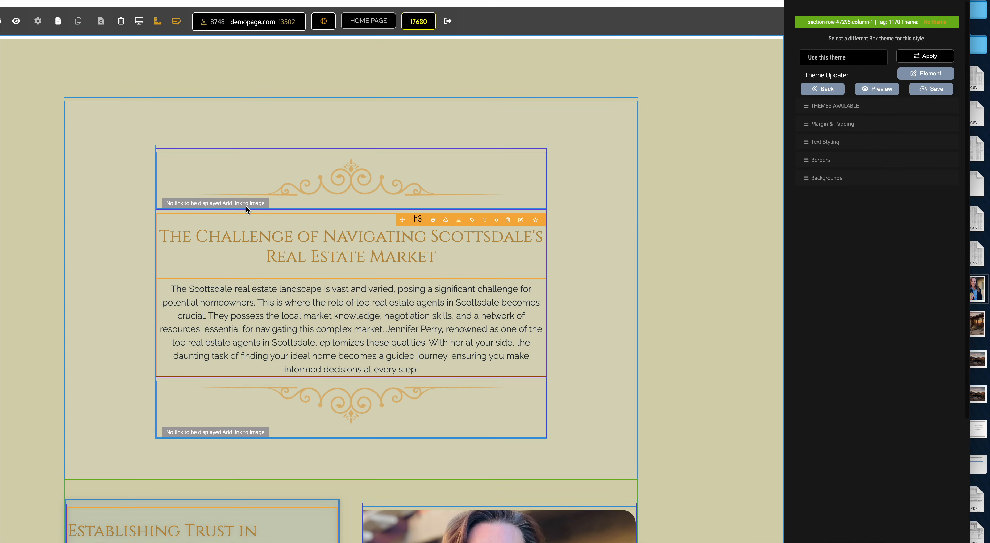
{"action": "left_click", "coordinate": [159, 15]}
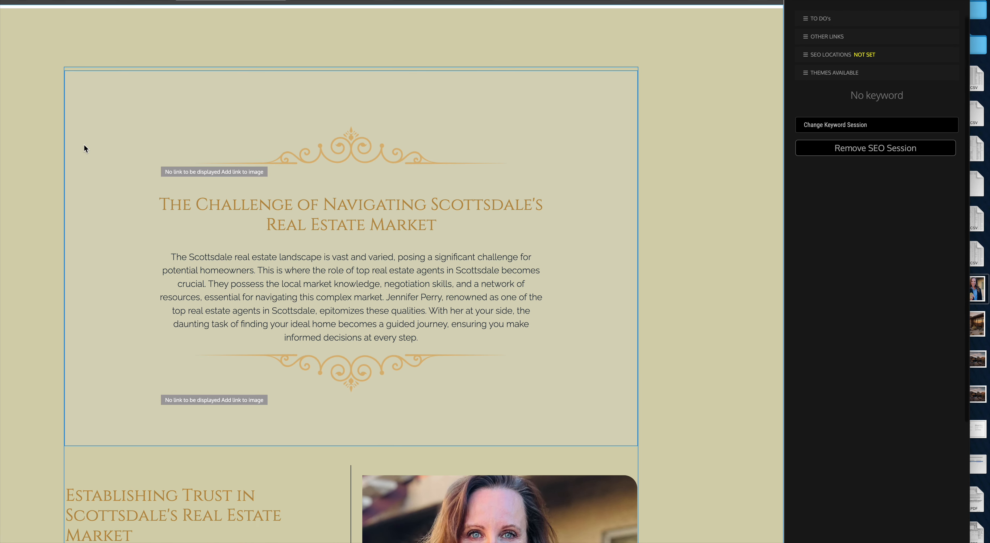
{"action": "scroll", "coordinate": [84, 144], "scroll_direction": "down", "scroll_amount": 5}
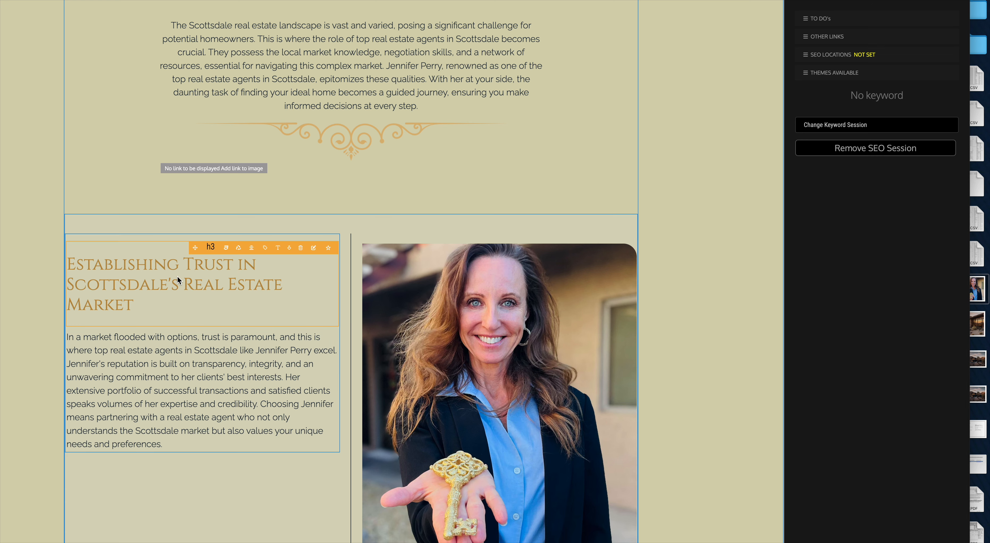
{"action": "scroll", "coordinate": [329, 131], "scroll_direction": "up", "scroll_amount": 2}
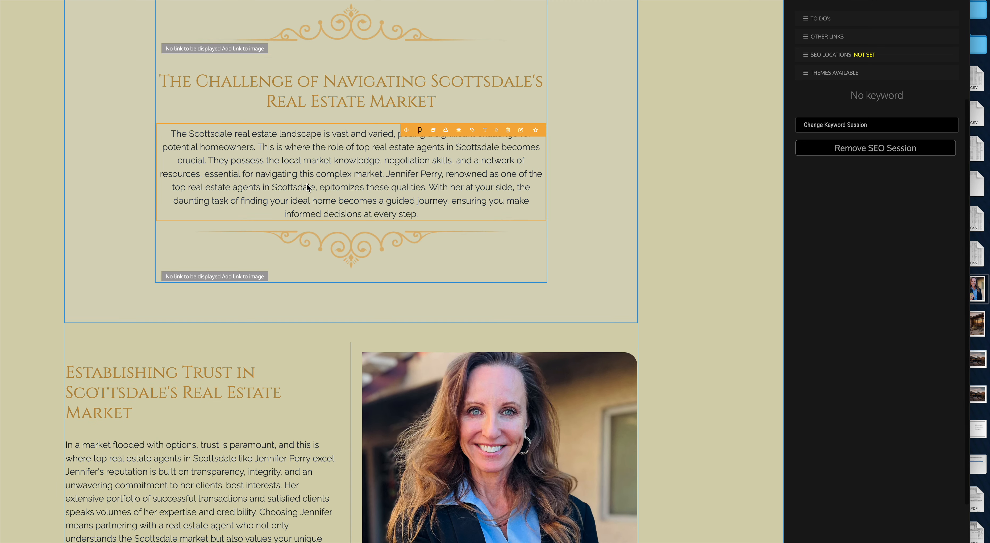
{"action": "scroll", "coordinate": [307, 194], "scroll_direction": "up", "scroll_amount": 3}
{"action": "scroll", "coordinate": [307, 194], "scroll_direction": "down", "scroll_amount": 6}
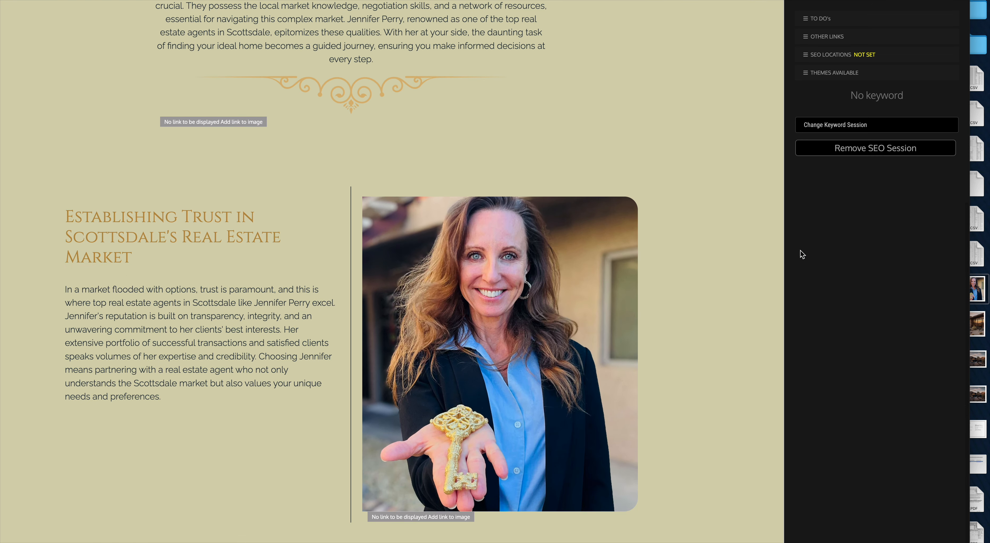
{"action": "scroll", "coordinate": [800, 254], "scroll_direction": "up", "scroll_amount": 4}
{"action": "scroll", "coordinate": [799, 254], "scroll_direction": "down", "scroll_amount": 4}
{"action": "scroll", "coordinate": [800, 255], "scroll_direction": "up", "scroll_amount": 1}
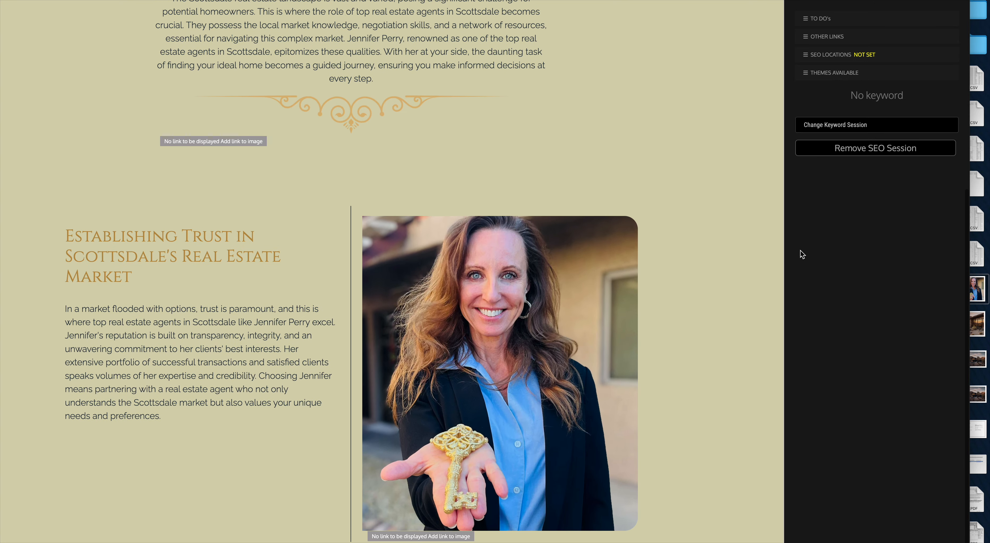
{"action": "scroll", "coordinate": [800, 254], "scroll_direction": "up", "scroll_amount": 6}
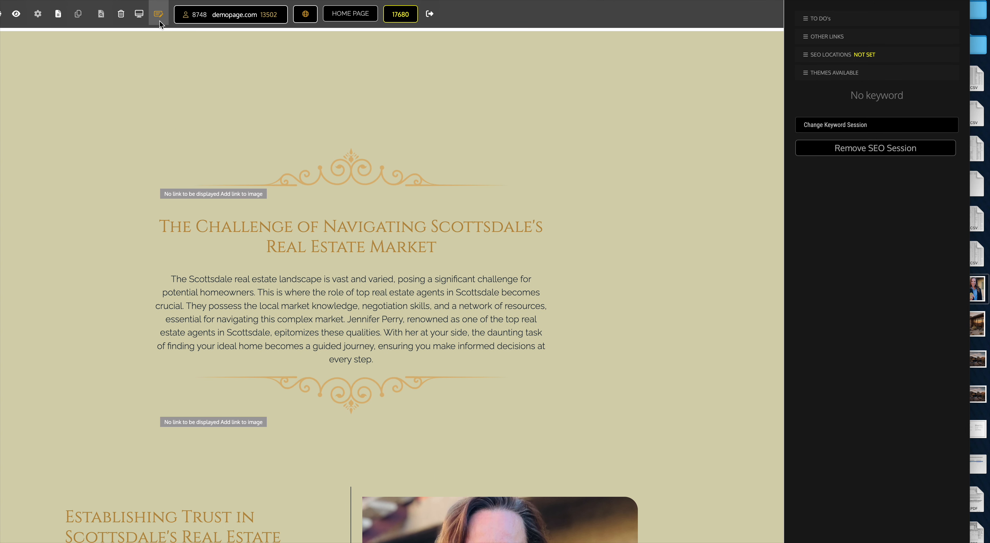
Turn the live div outlines back on for the page and return to the "Establishing Trust" section.
{"action": "left_click", "coordinate": [36, 15]}
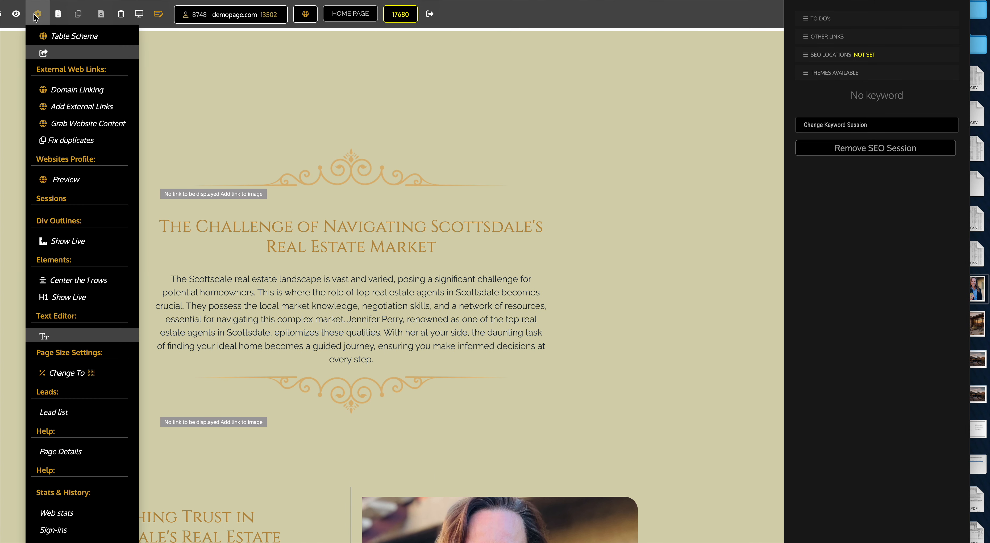
{"action": "left_click", "coordinate": [69, 242]}
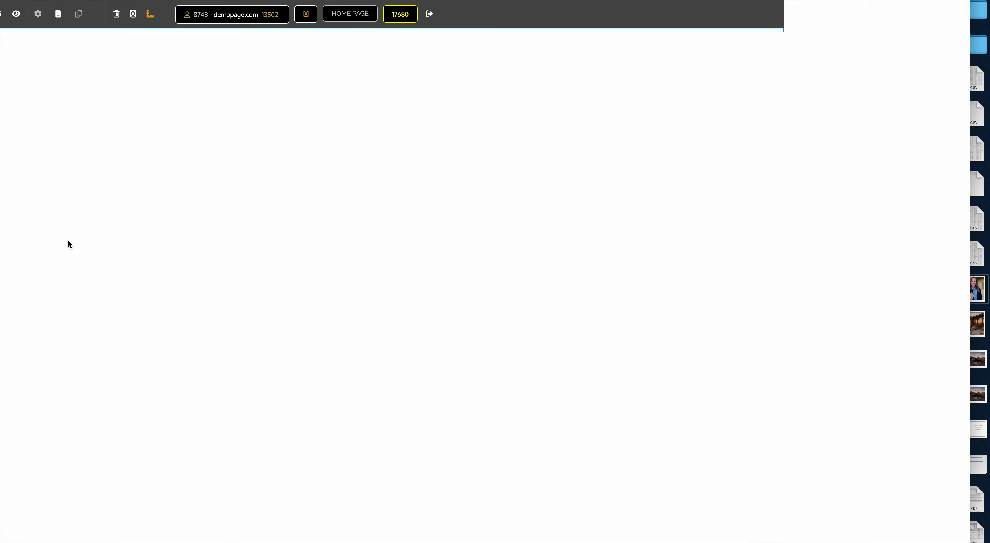
{"action": "scroll", "coordinate": [148, 345], "scroll_direction": "down", "scroll_amount": 5}
{"action": "mouse_move", "coordinate": [147, 346]}
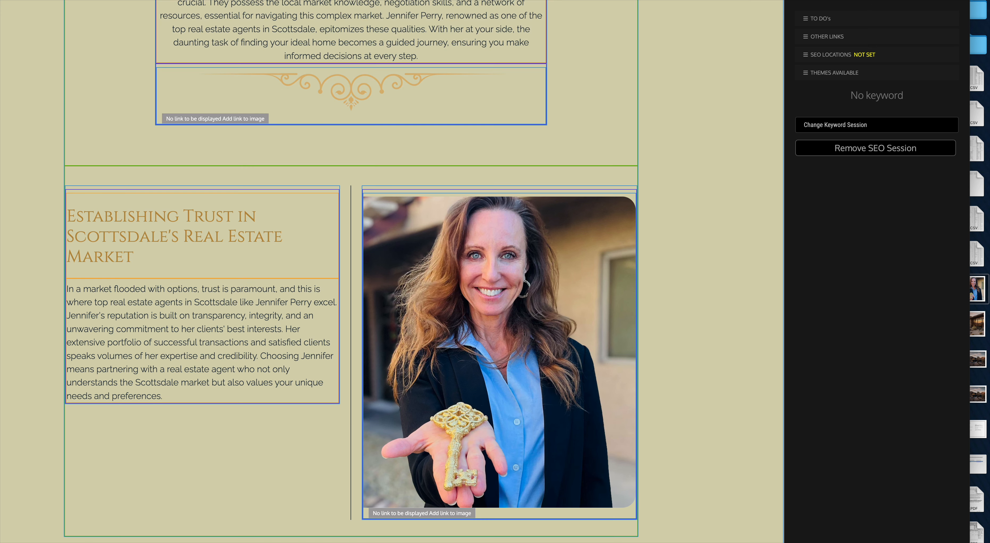
Switch to the reference page and compare its "Personalized Real Estate Solutions In Scottsdale" section with the page being built.
{"action": "left_click", "coordinate": [257, 1]}
{"action": "scroll", "coordinate": [285, 186], "scroll_direction": "up", "scroll_amount": 2}
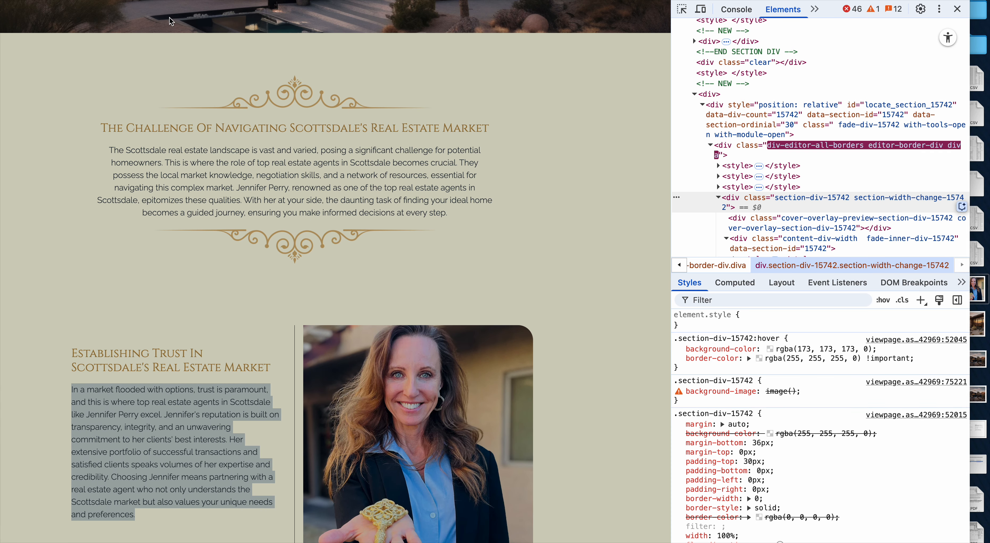
{"action": "scroll", "coordinate": [172, 395], "scroll_direction": "down", "scroll_amount": 1}
{"action": "scroll", "coordinate": [172, 395], "scroll_direction": "down", "scroll_amount": 10}
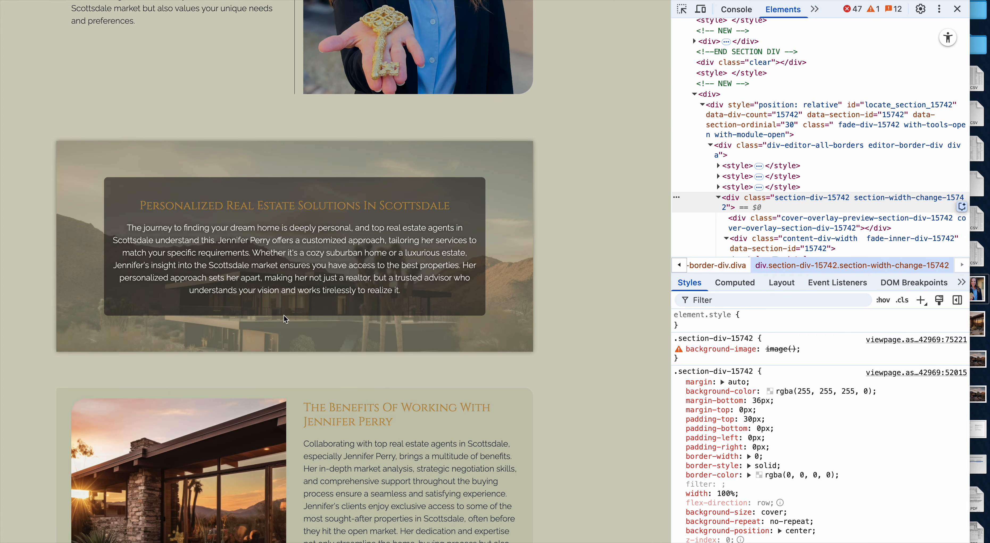
{"action": "scroll", "coordinate": [285, 319], "scroll_direction": "up", "scroll_amount": 1}
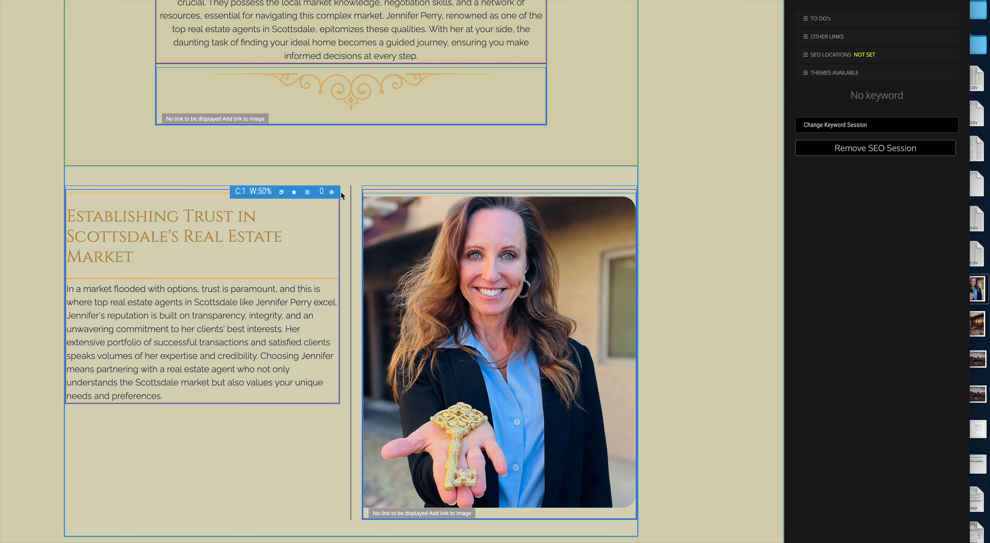
{"action": "scroll", "coordinate": [421, 246], "scroll_direction": "up", "scroll_amount": 6}
{"action": "scroll", "coordinate": [421, 245], "scroll_direction": "down", "scroll_amount": 5}
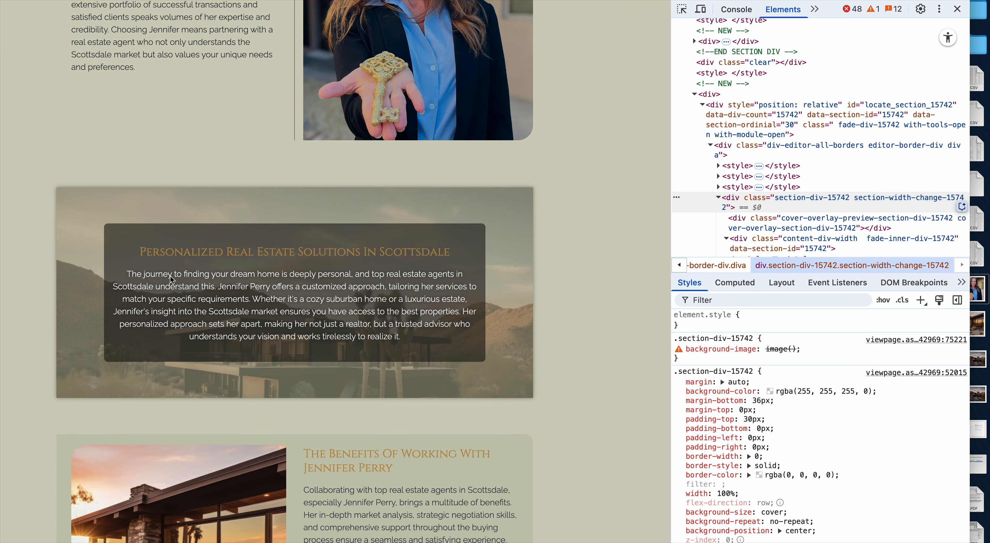
{"action": "scroll", "coordinate": [109, 32], "scroll_direction": "down", "scroll_amount": 1}
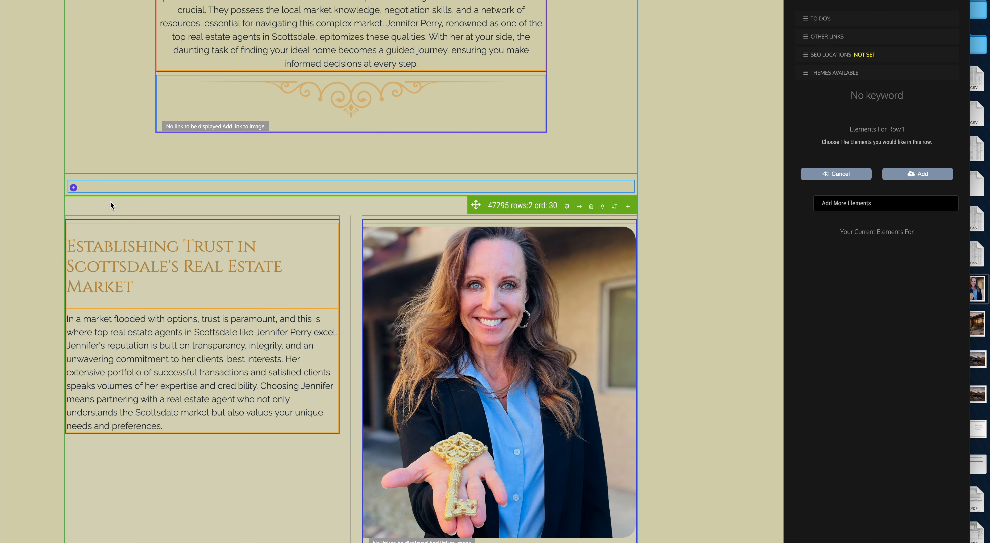
Add a Text Block to the empty row above the two columns and copy the reference heading "Personalized Real Estate Solutions In Scottsdale".
{"action": "left_click_drag", "start_coordinate": [475, 205], "coordinate": [478, 181]}
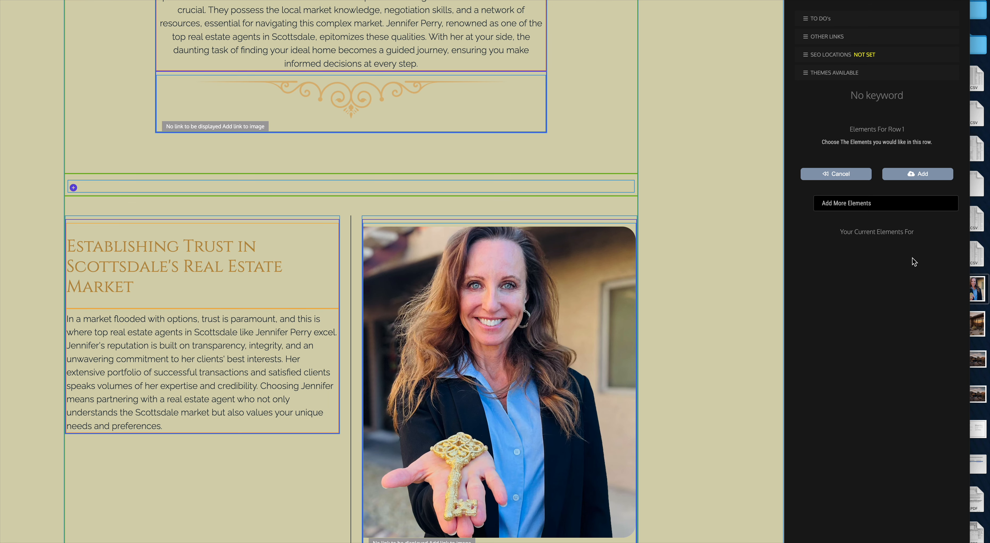
{"action": "left_click", "coordinate": [880, 205]}
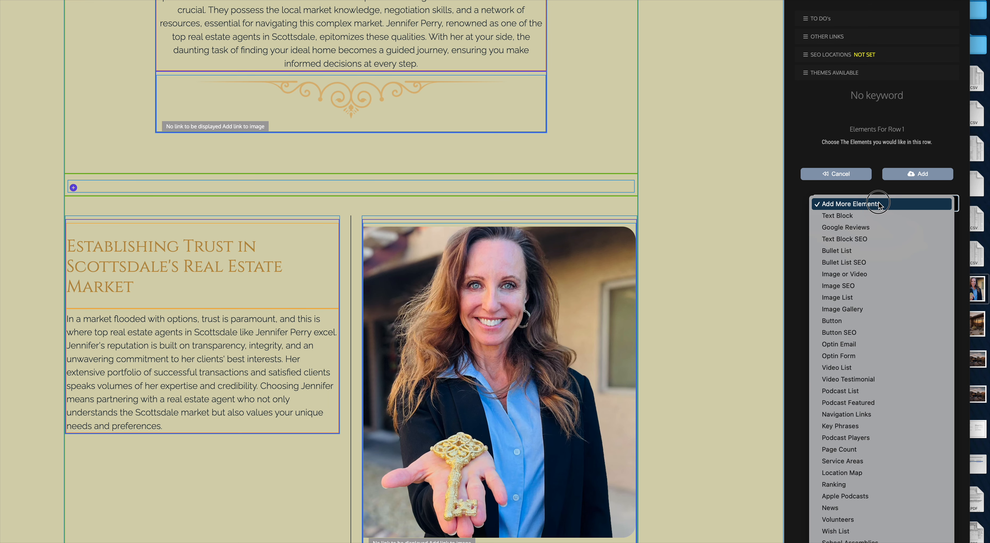
{"action": "left_click", "coordinate": [870, 216]}
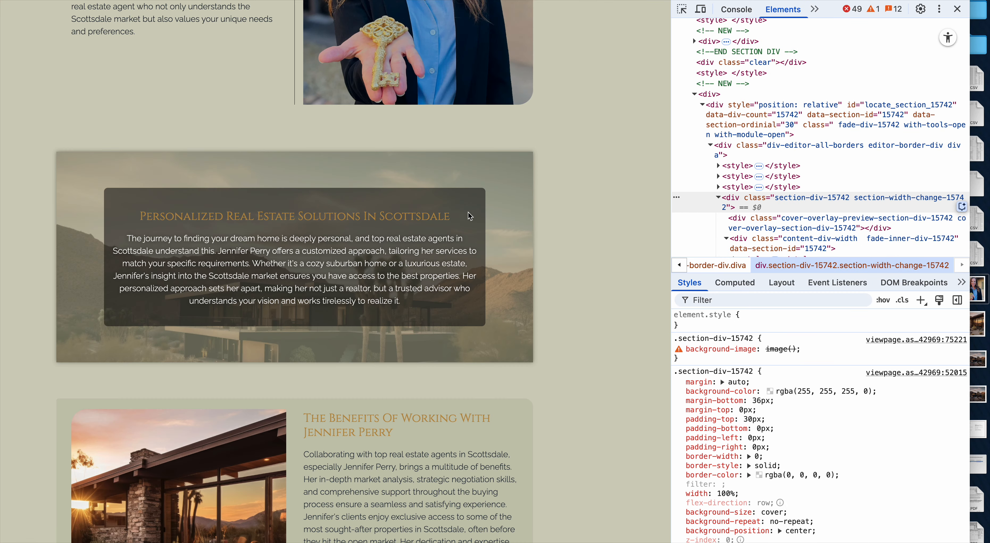
{"action": "left_click_drag", "start_coordinate": [469, 216], "coordinate": [138, 217]}
{"action": "key", "text": "ctrl+c"}
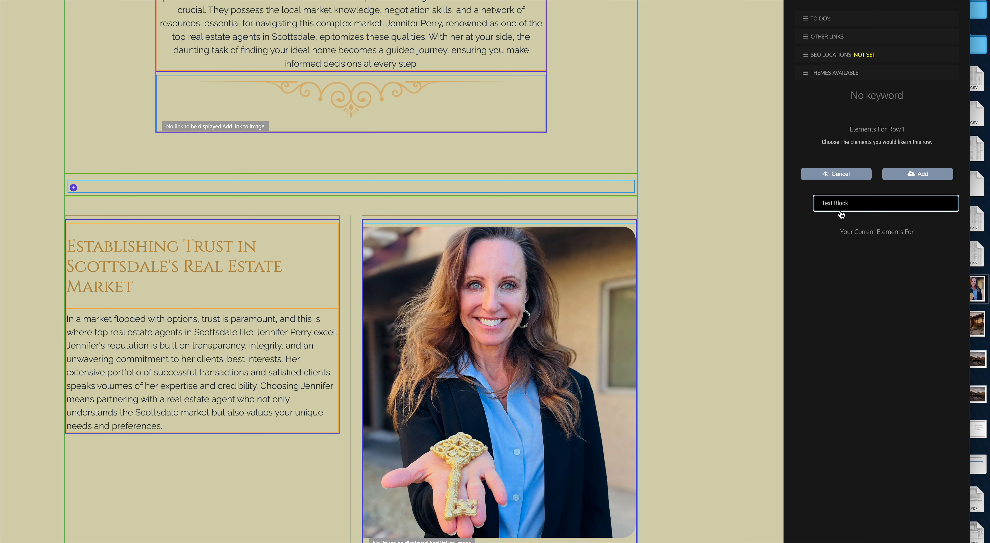
{"action": "left_click", "coordinate": [899, 178]}
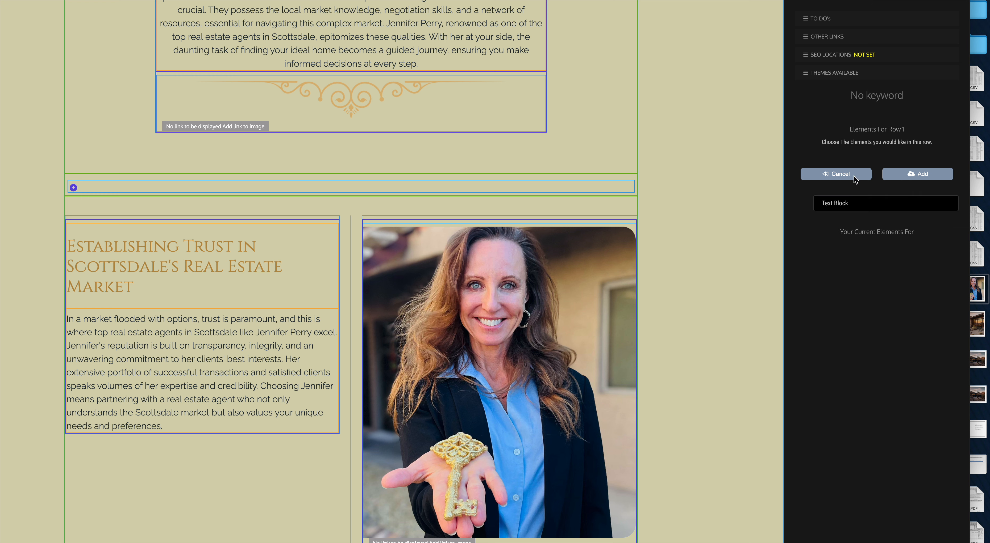
Replace the new row's placeholder H3 headline with the copied heading "Personalized Real Estate Solutions In Scottsdale".
{"action": "mouse_move", "coordinate": [328, 210]}
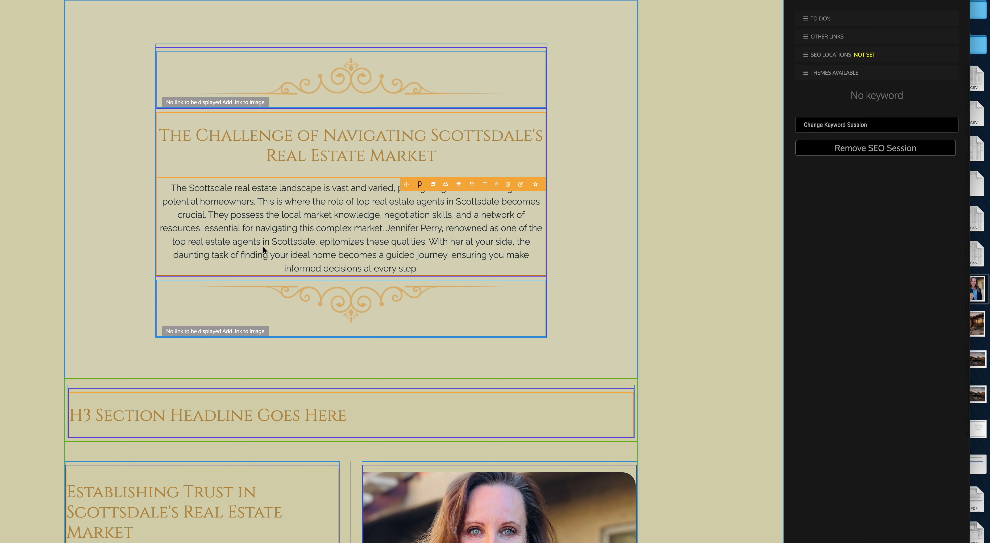
{"action": "triple_click", "coordinate": [204, 419]}
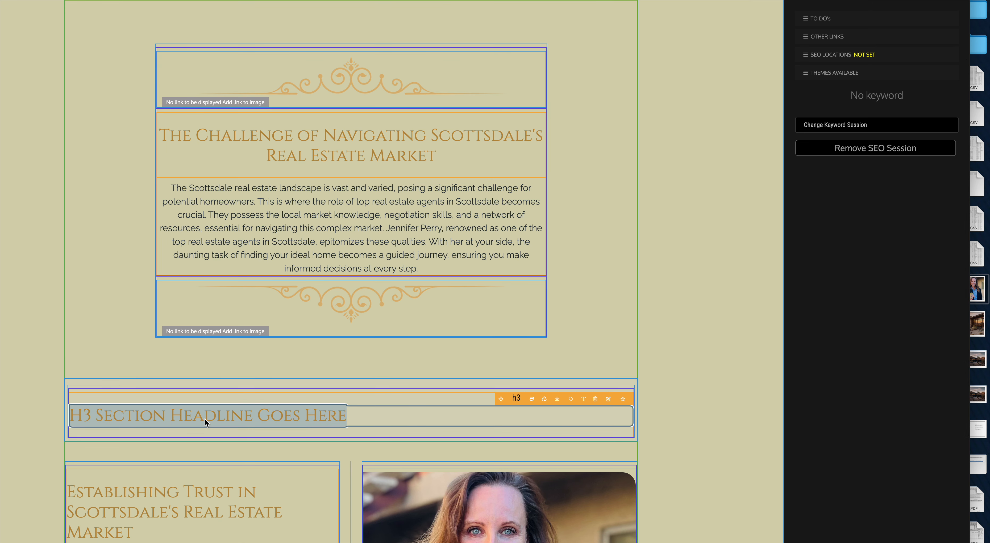
{"action": "key", "text": "ctrl+v"}
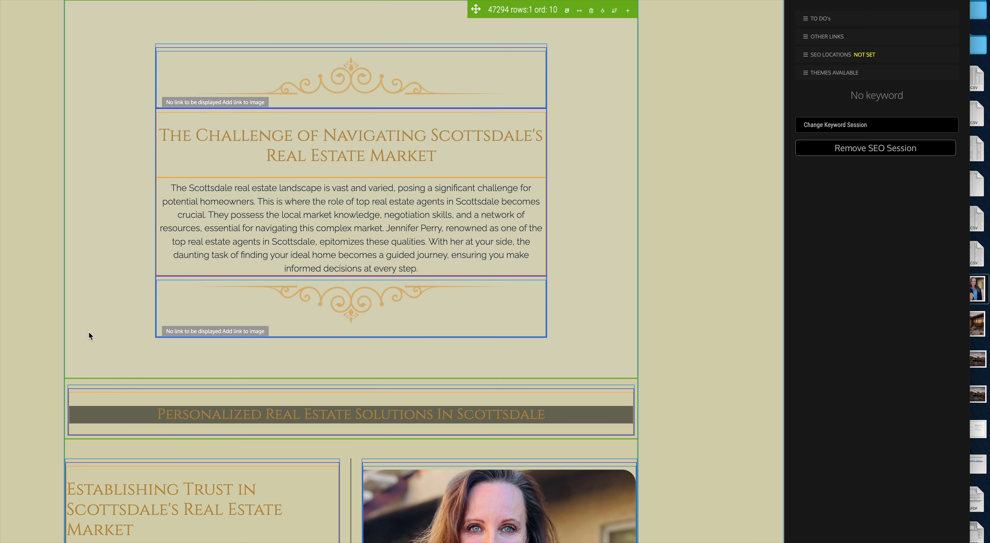
Copy the reference section's body paragraph and replace the lorem ipsum text under the "Personalized Real Estate Solutions in Scottsdale" heading with it.
{"action": "mouse_move", "coordinate": [610, 396]}
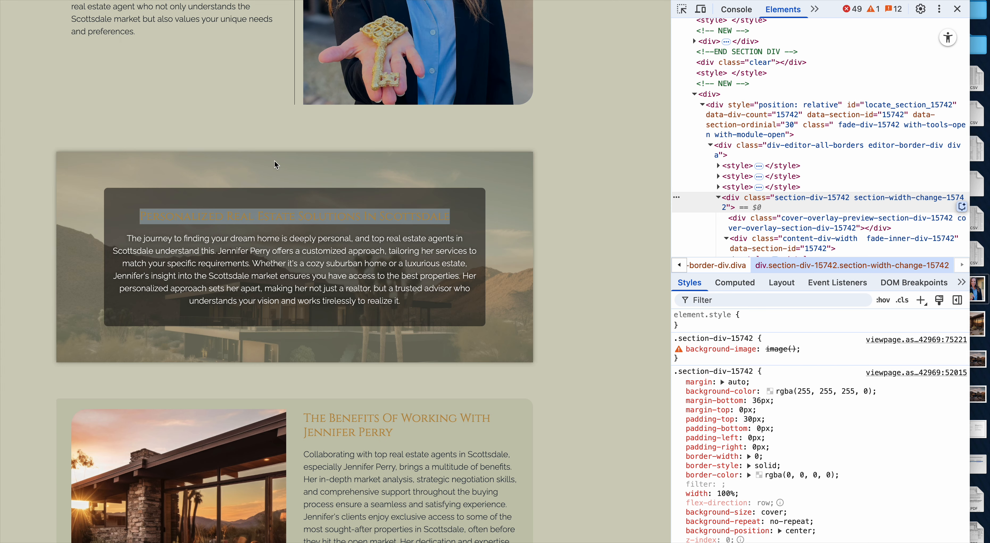
{"action": "left_click_drag", "start_coordinate": [399, 301], "coordinate": [120, 237]}
{"action": "key", "text": "ctrl+c"}
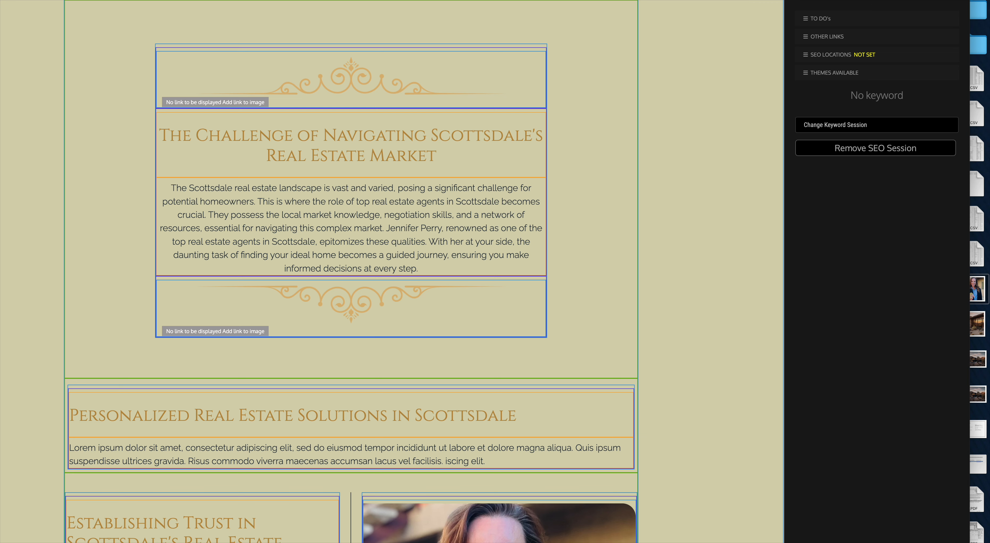
{"action": "scroll", "coordinate": [334, 425], "scroll_direction": "down", "scroll_amount": 3}
{"action": "triple_click", "coordinate": [446, 378]}
{"action": "key", "text": "ctrl+v"}
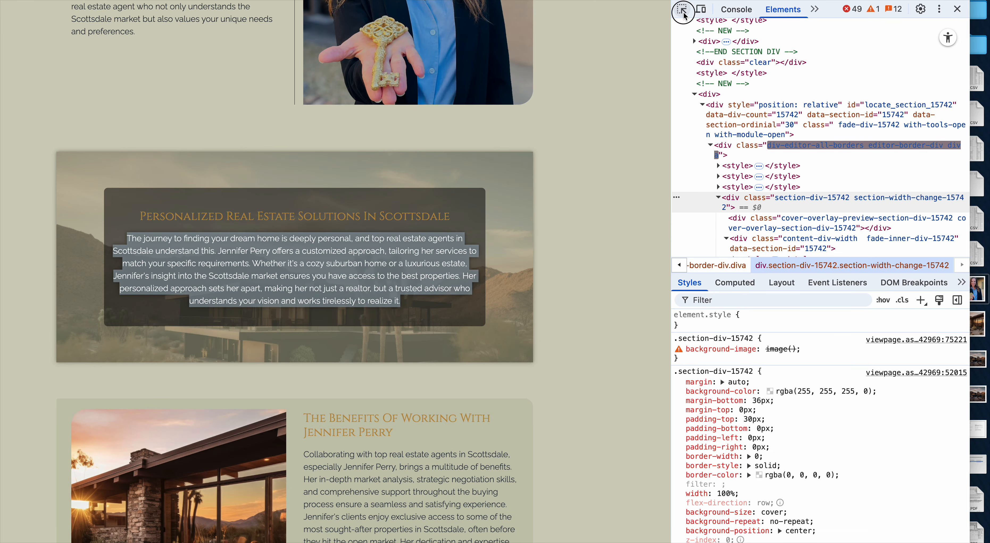
Inspect the reference text column's CSS for background color, margins, padding, corner radius and width.
{"action": "key", "text": "super+shift+c"}
{"action": "left_click", "coordinate": [468, 205]}
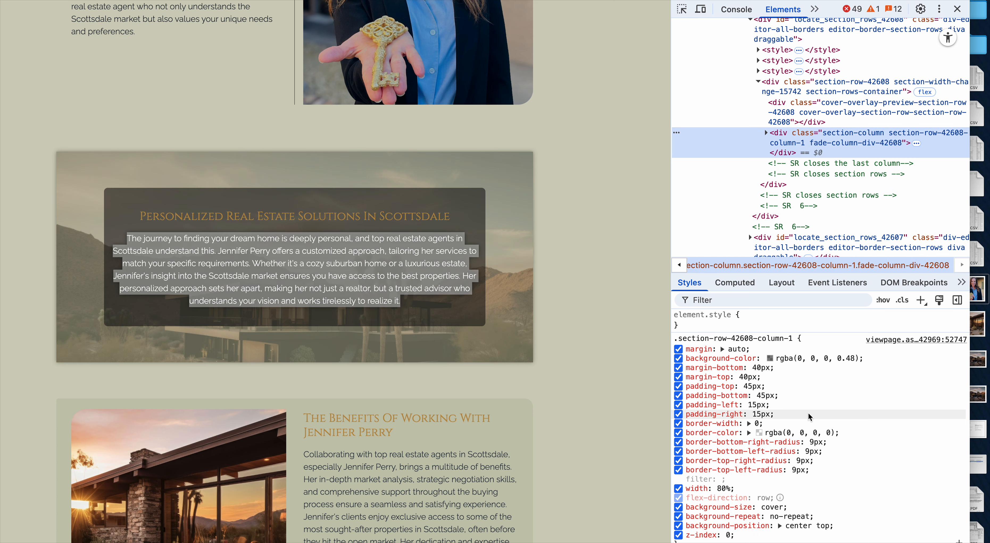
{"action": "scroll", "coordinate": [809, 417], "scroll_direction": "down", "scroll_amount": 5}
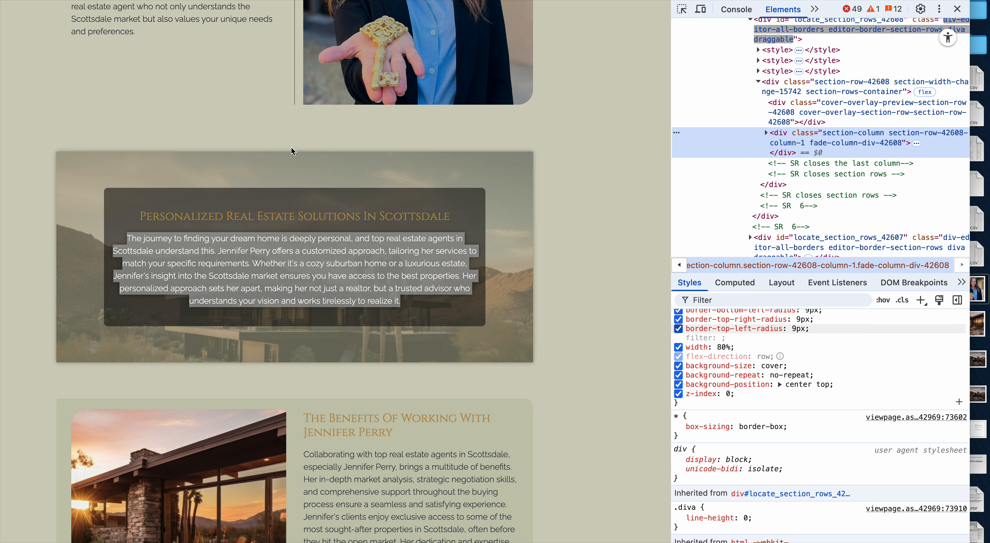
Set the width of the "Personalized Real Estate Solutions" column to 80% and save the style.
{"action": "left_click", "coordinate": [85, 1]}
{"action": "scroll", "coordinate": [405, 354], "scroll_direction": "up", "scroll_amount": 1}
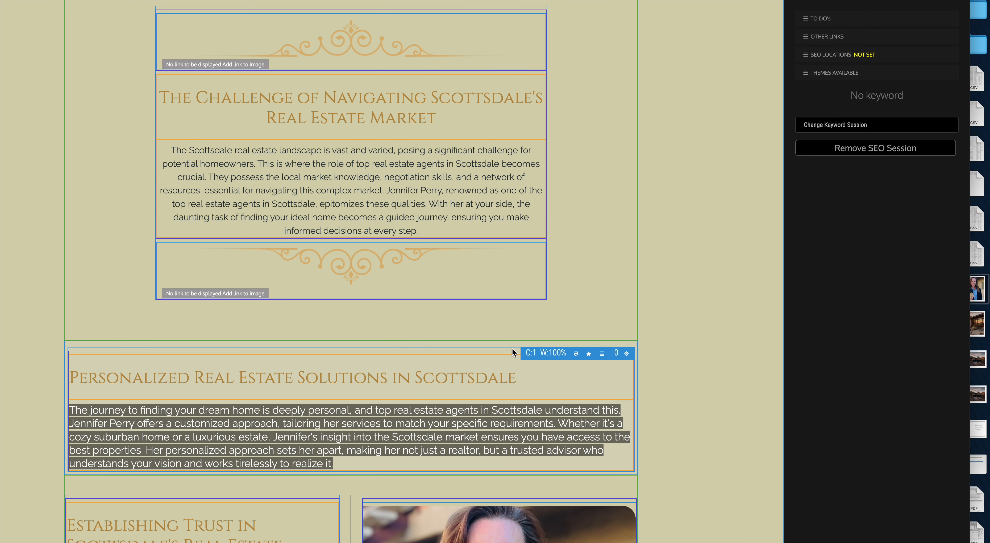
{"action": "left_click", "coordinate": [578, 354]}
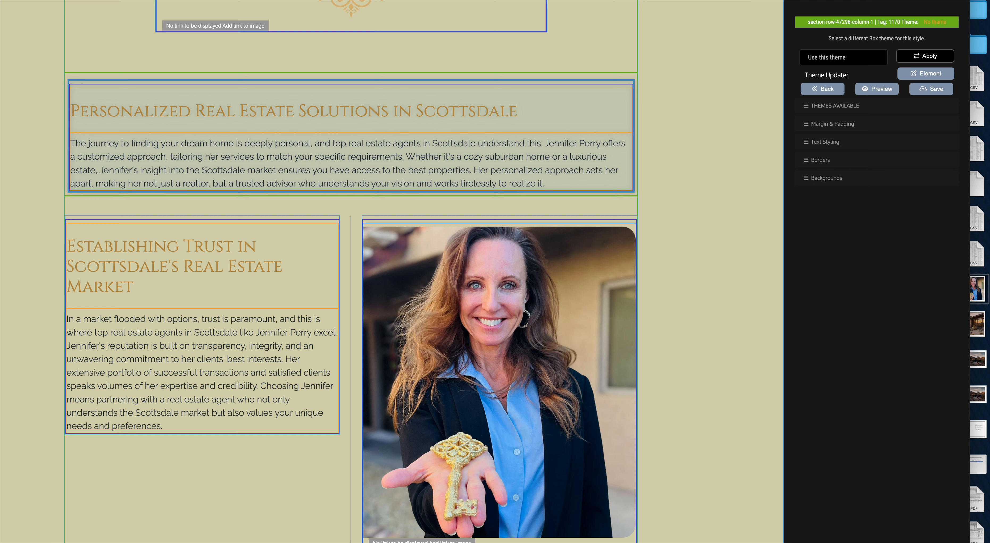
{"action": "left_click_drag", "start_coordinate": [871, 220], "coordinate": [913, 225]}
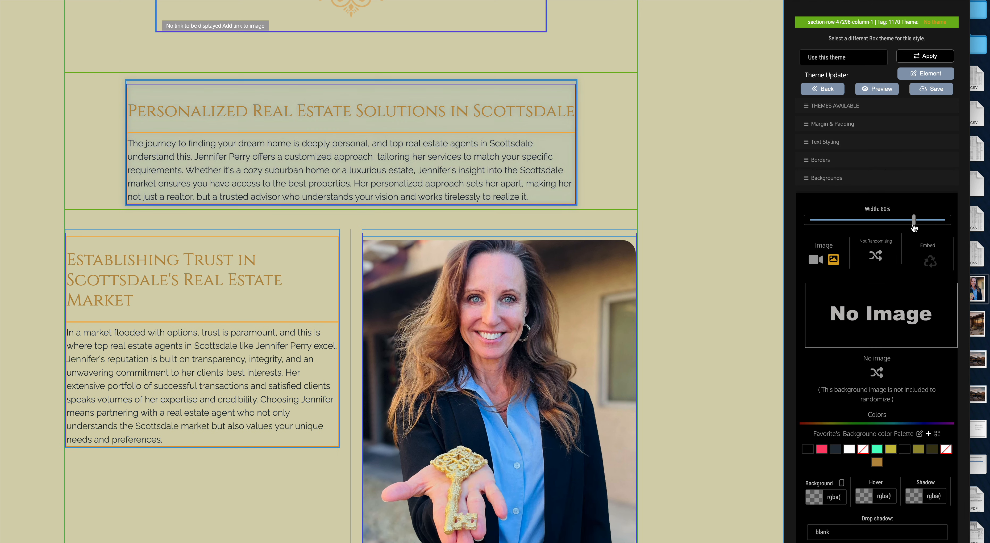
{"action": "left_click", "coordinate": [928, 89]}
{"action": "scroll", "coordinate": [328, 202], "scroll_direction": "up", "scroll_amount": 4}
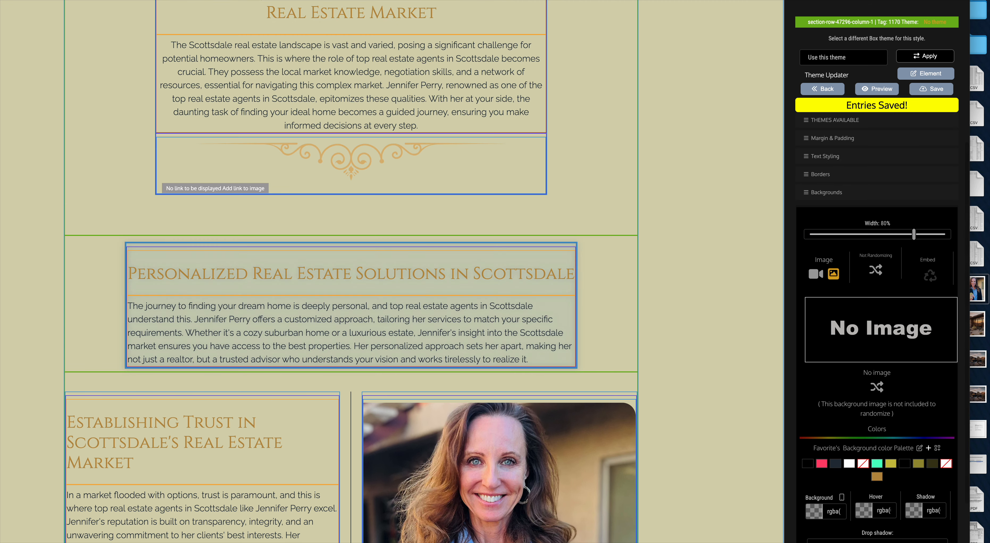
Check the reference section, set the "Personalized Real Estate Solutions" row's desktop top and bottom padding to 40px, and save.
{"action": "left_click", "coordinate": [192, 1]}
{"action": "left_click", "coordinate": [343, 173]}
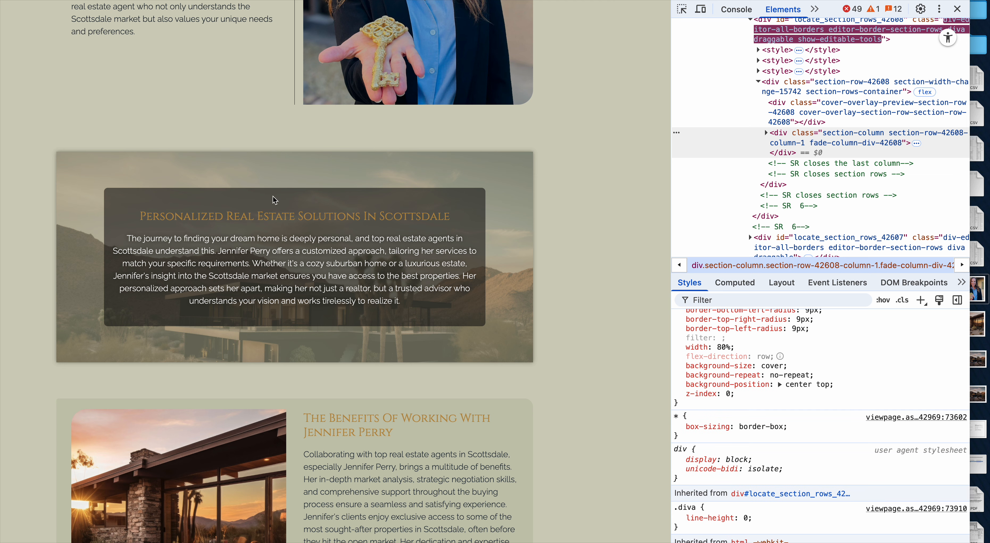
{"action": "left_click", "coordinate": [80, 0]}
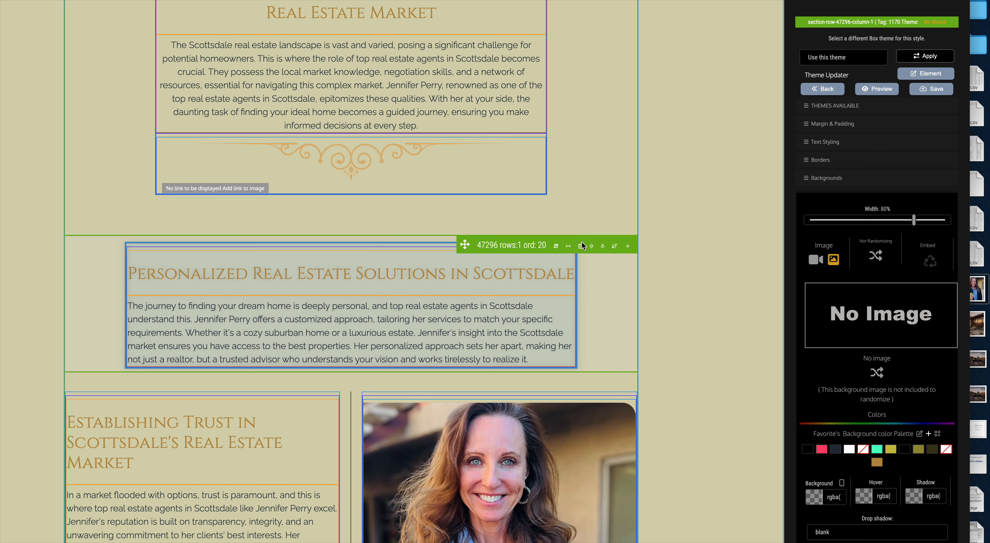
{"action": "left_click", "coordinate": [555, 248]}
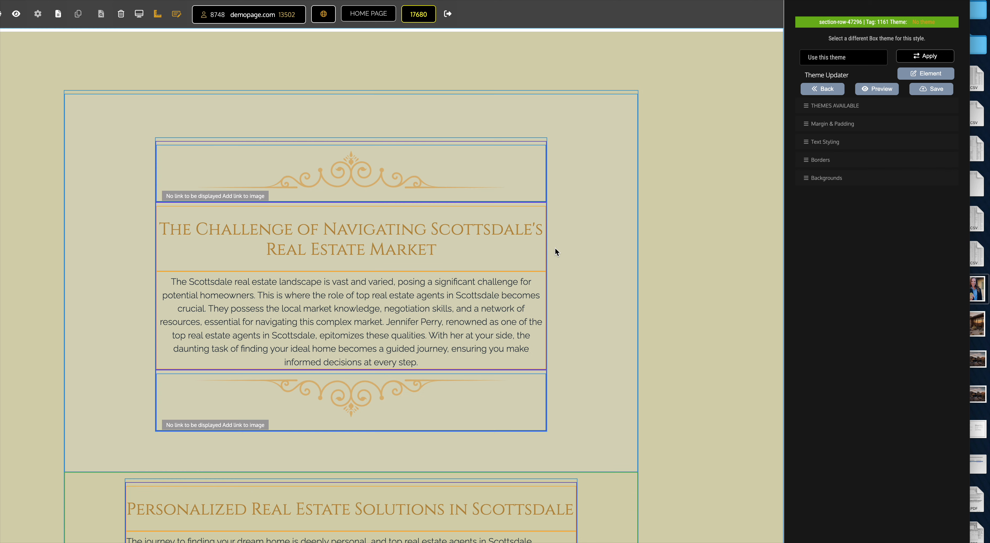
{"action": "left_click", "coordinate": [824, 128]}
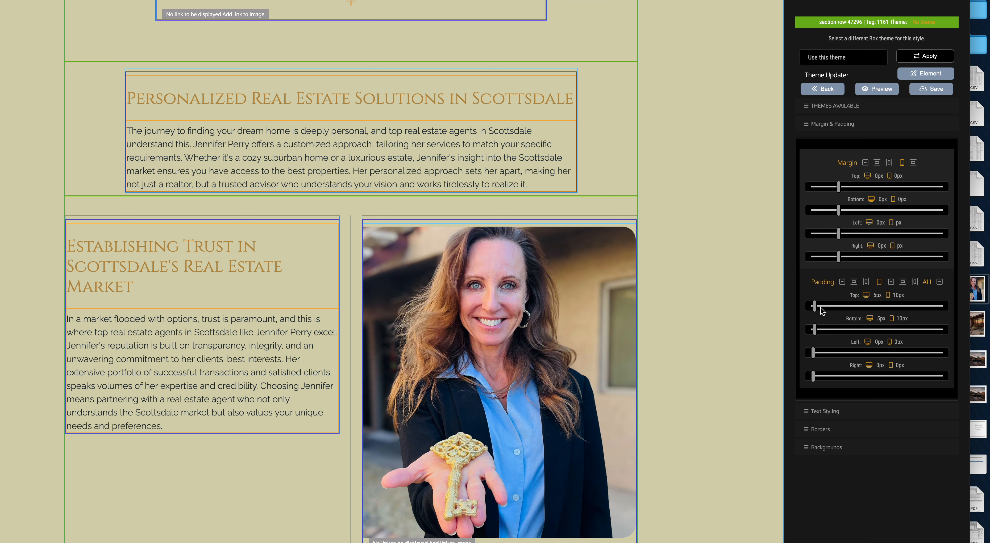
{"action": "left_click_drag", "start_coordinate": [819, 311], "coordinate": [826, 331]}
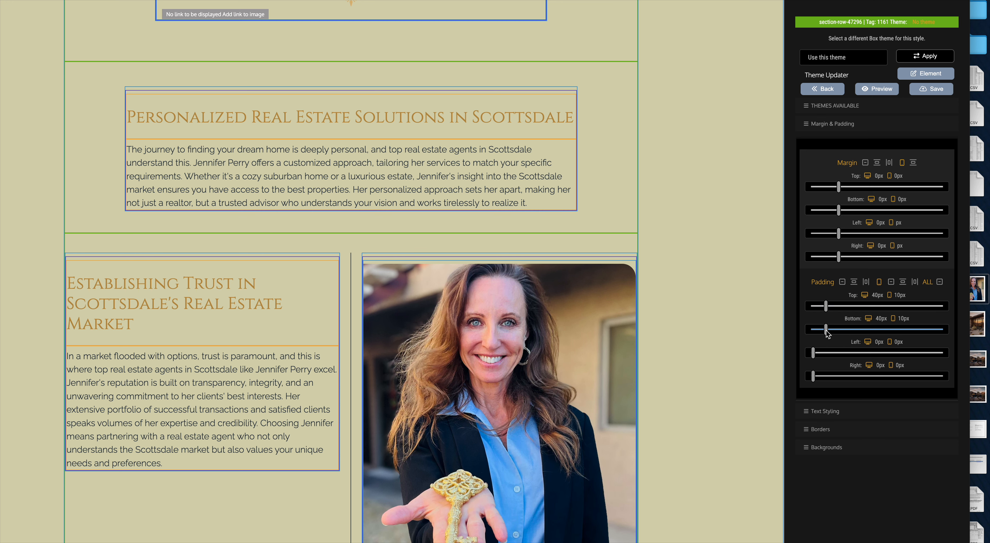
{"action": "left_click", "coordinate": [949, 94]}
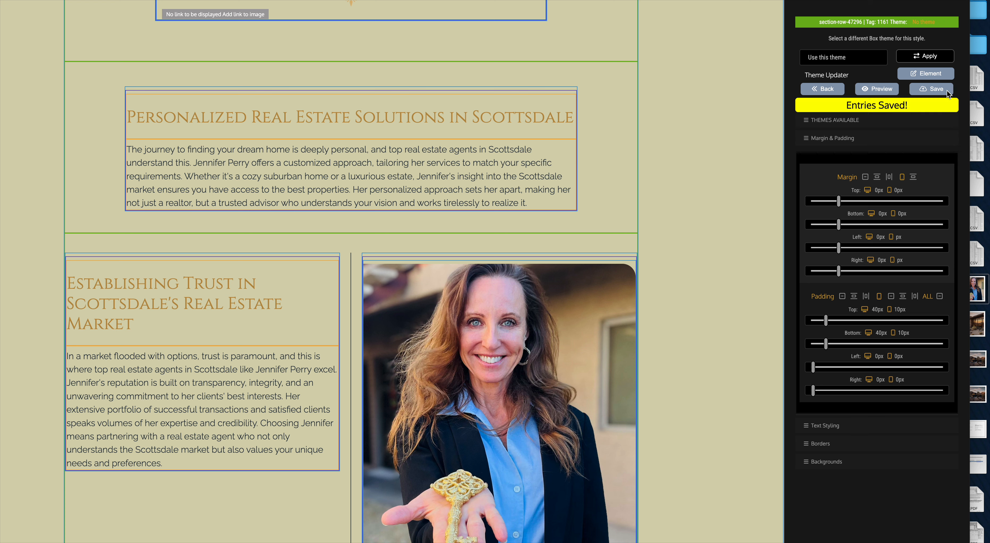
Upload 13135_57286_77-1.jpg as a new background image for the "Personalized Real Estate Solutions" row and save it.
{"action": "left_click", "coordinate": [841, 463]}
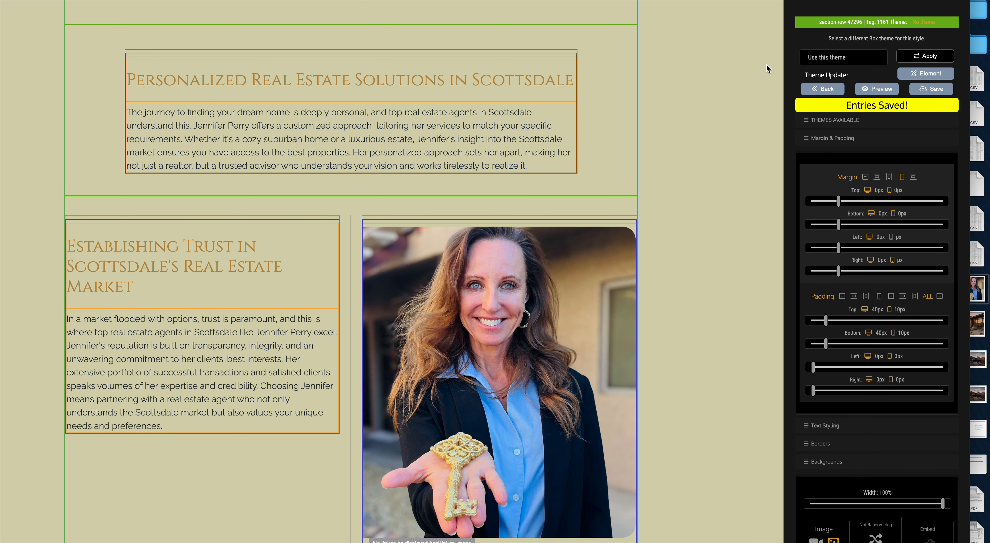
{"action": "scroll", "coordinate": [838, 257], "scroll_direction": "down", "scroll_amount": 8}
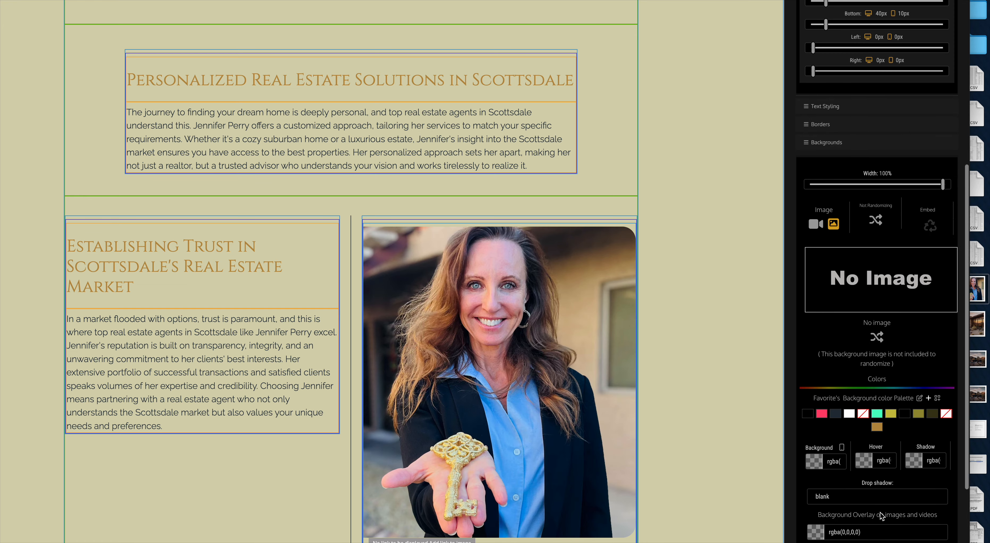
{"action": "left_click", "coordinate": [839, 257]}
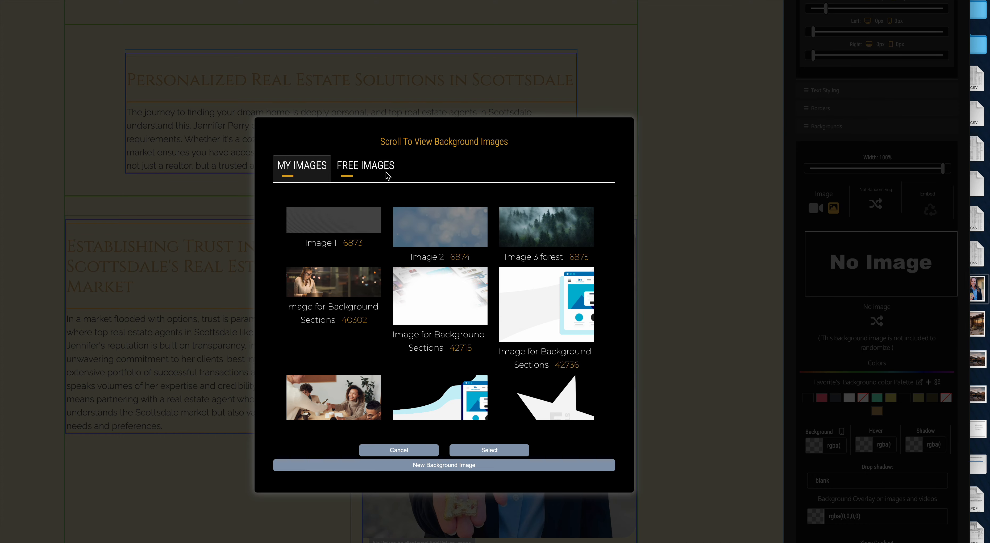
{"action": "left_click", "coordinate": [440, 469]}
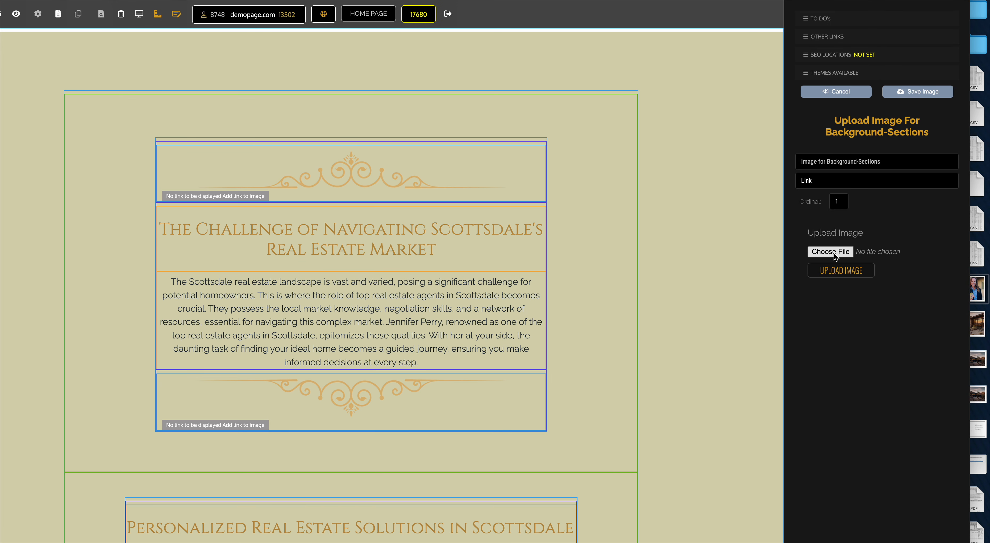
{"action": "left_click", "coordinate": [835, 252]}
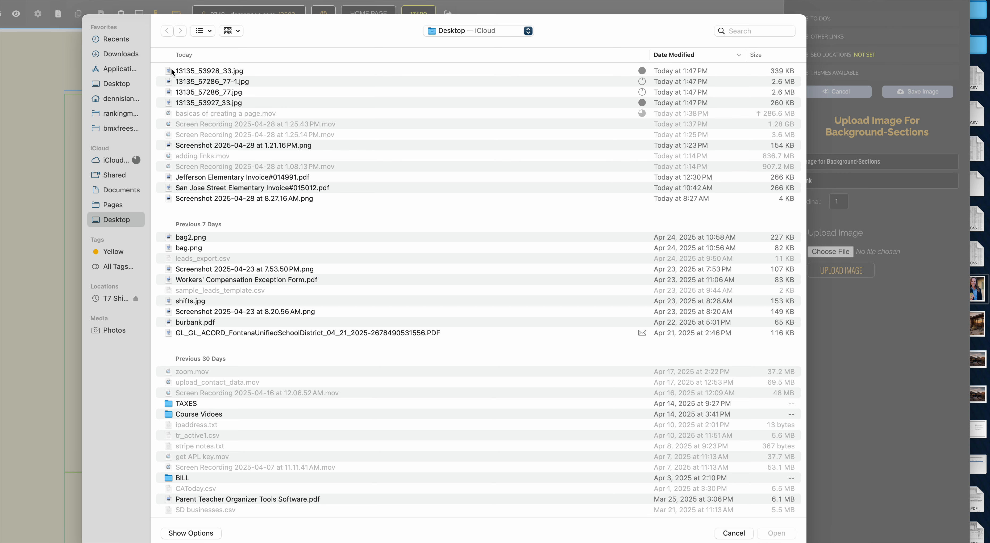
{"action": "left_click", "coordinate": [210, 32]}
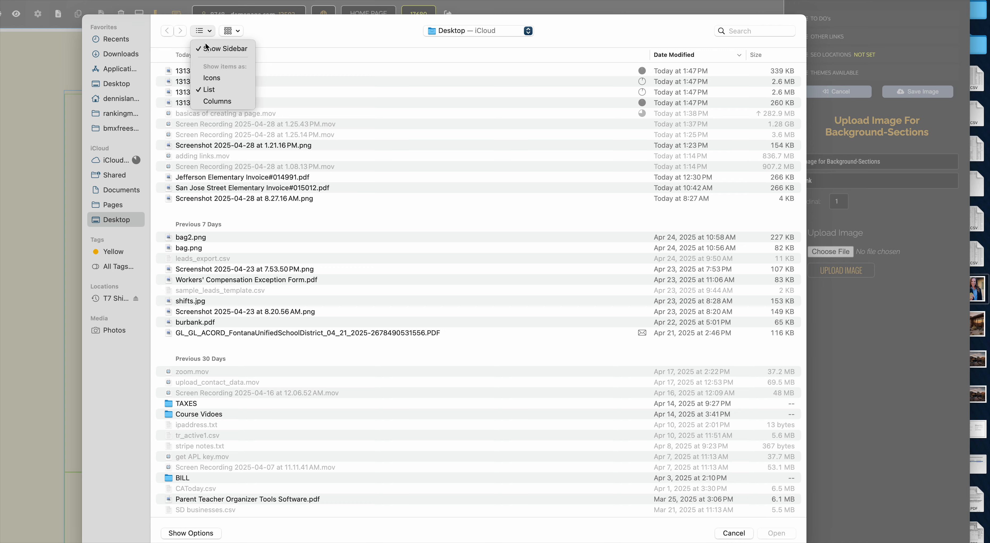
{"action": "left_click", "coordinate": [199, 78]}
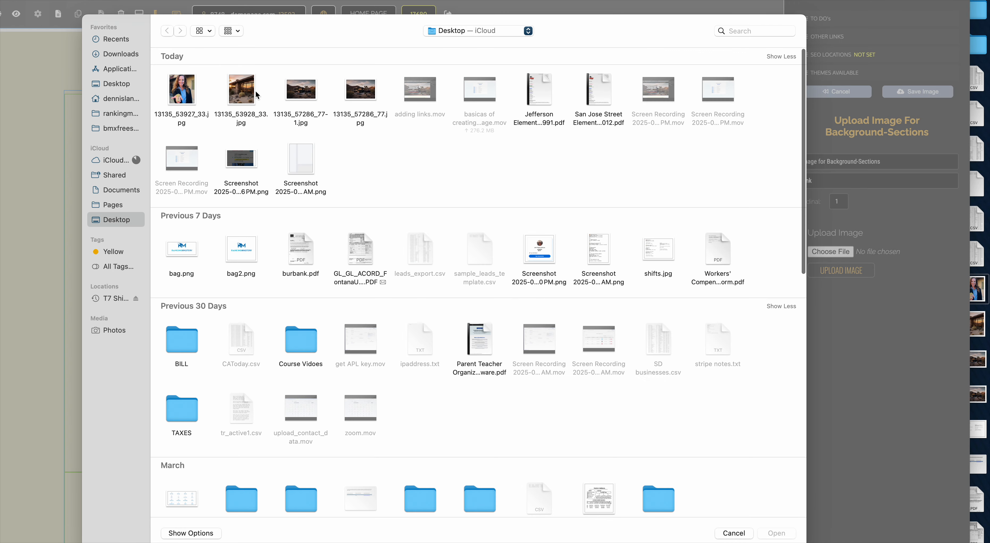
{"action": "left_click", "coordinate": [293, 95]}
{"action": "double_click", "coordinate": [293, 94]}
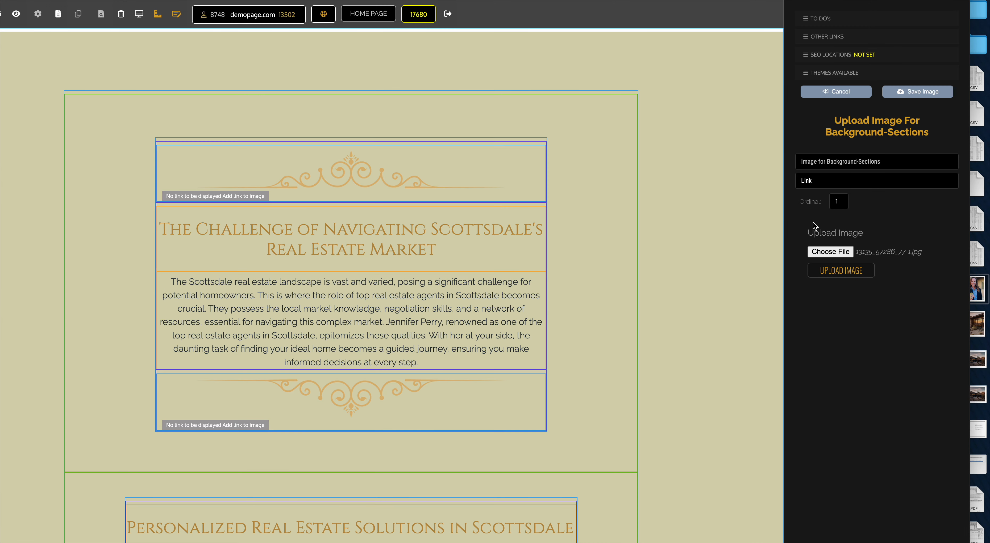
{"action": "left_click", "coordinate": [839, 273]}
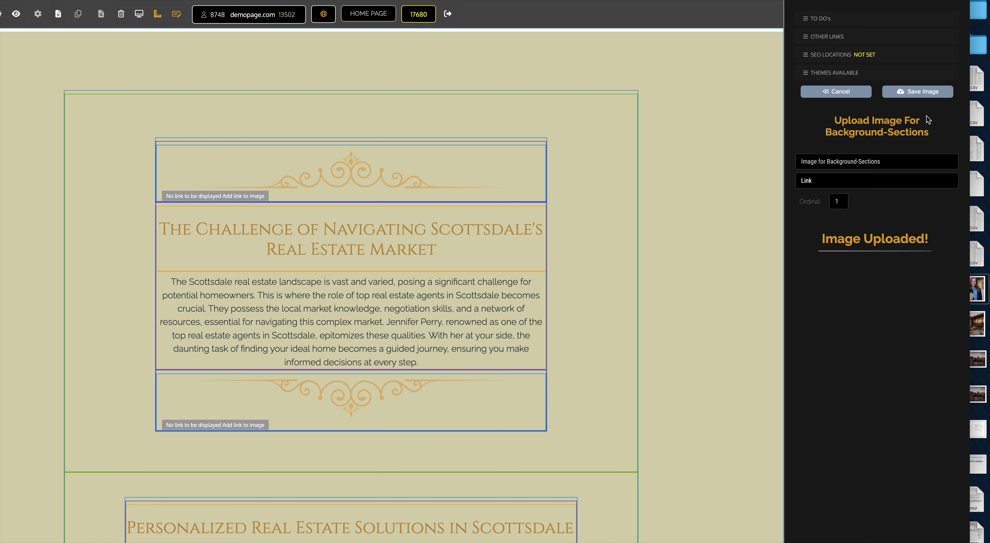
{"action": "left_click", "coordinate": [921, 91]}
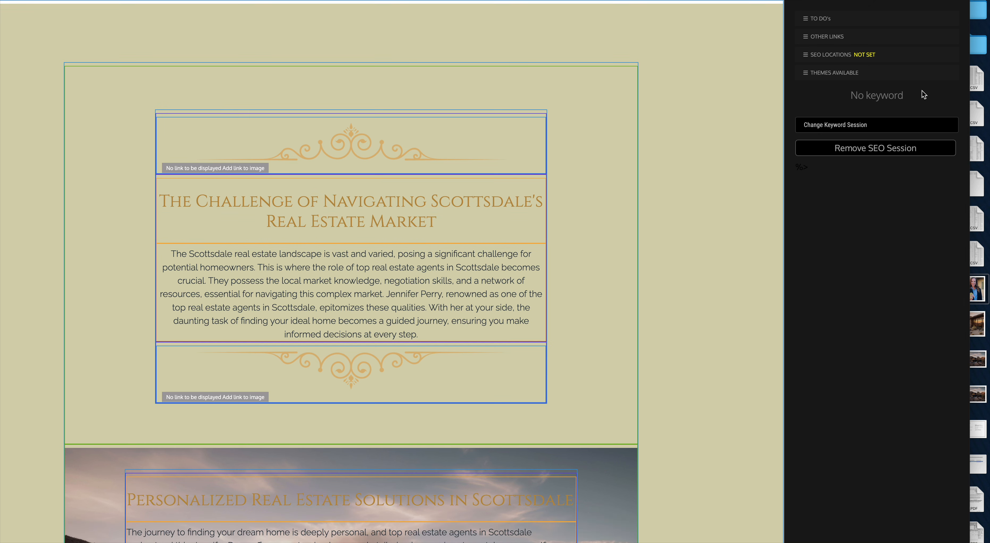
Inspect the reference row container's styles behind the "Personalized Real Estate Solutions" text box.
{"action": "scroll", "coordinate": [650, 271], "scroll_direction": "down", "scroll_amount": 10}
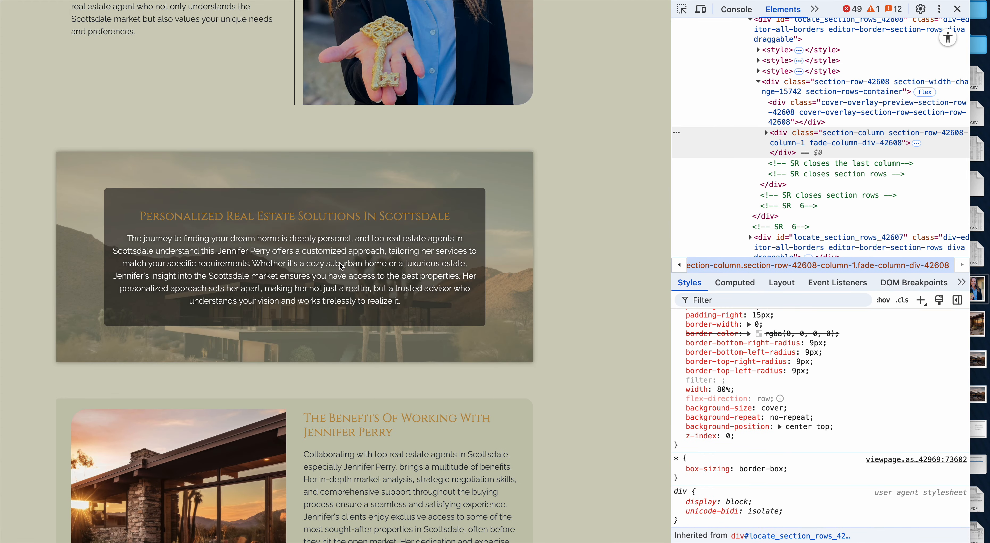
{"action": "scroll", "coordinate": [341, 265], "scroll_direction": "up", "scroll_amount": 1}
{"action": "key", "text": "super+shift+c"}
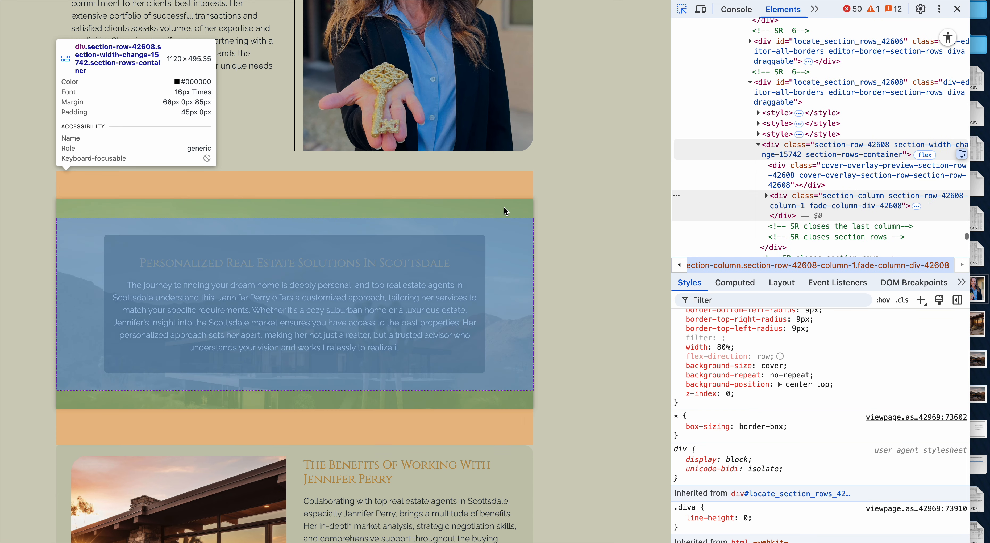
{"action": "left_click", "coordinate": [505, 211]}
{"action": "scroll", "coordinate": [781, 327], "scroll_direction": "up", "scroll_amount": 3}
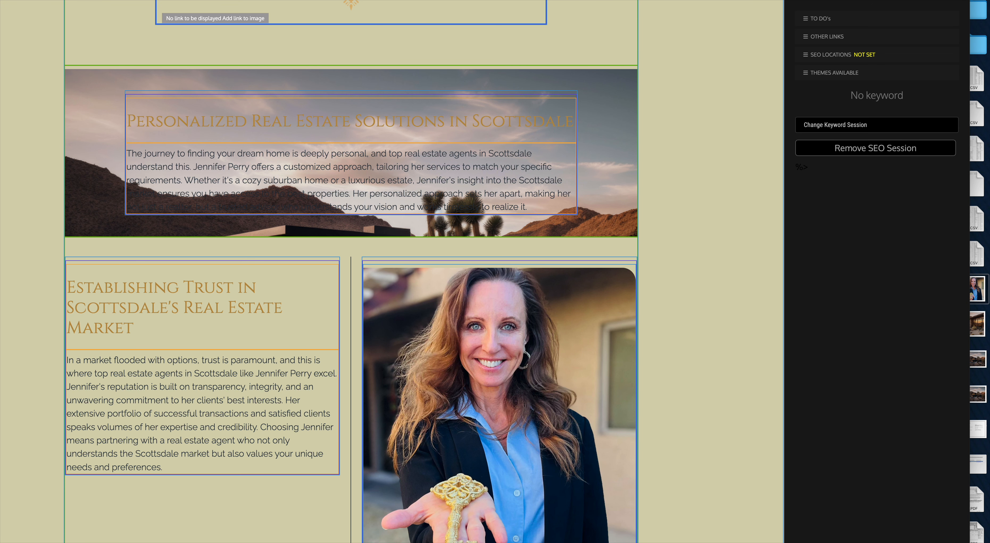
Set the background overlay of the "Personalized Real Estate Solutions" row to semi-transparent grey rgba(65,65,65,0.35).
{"action": "scroll", "coordinate": [297, 127], "scroll_direction": "up", "scroll_amount": 8}
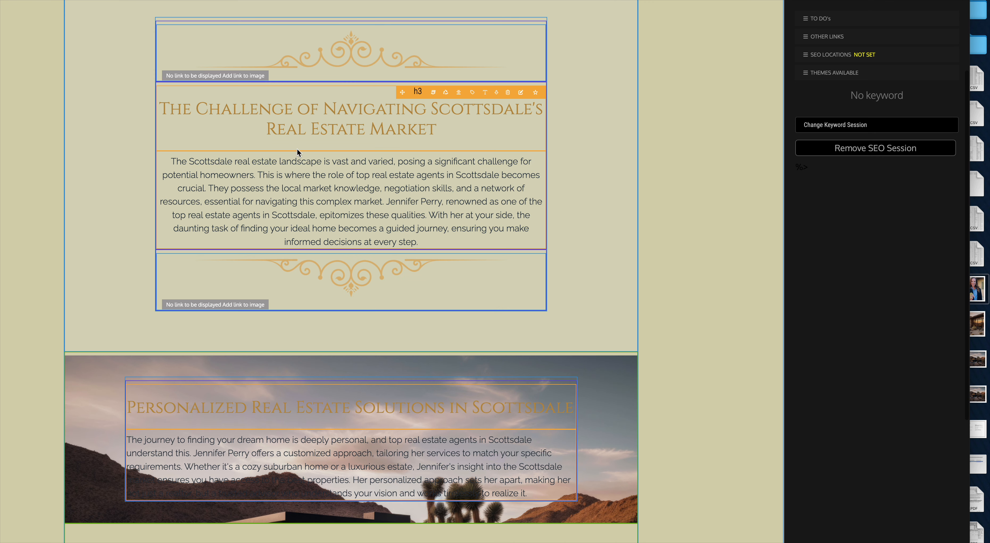
{"action": "scroll", "coordinate": [389, 397], "scroll_direction": "down", "scroll_amount": 3}
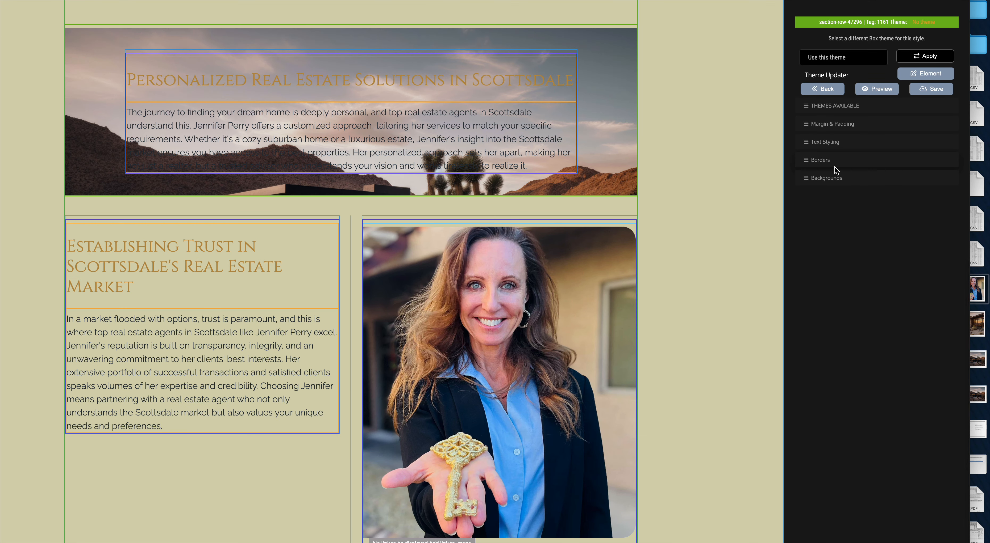
{"action": "left_click", "coordinate": [833, 179]}
{"action": "scroll", "coordinate": [819, 423], "scroll_direction": "down", "scroll_amount": 5}
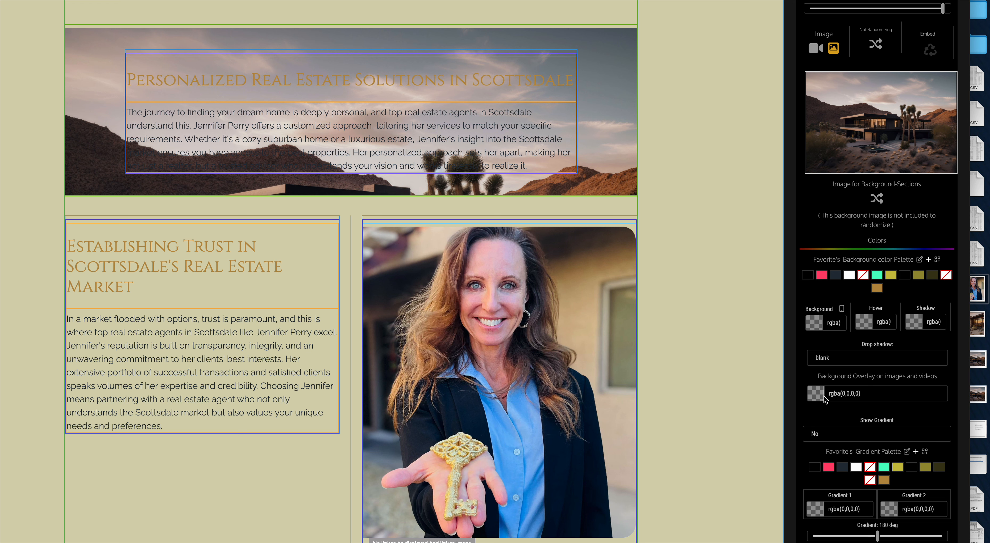
{"action": "left_click", "coordinate": [823, 400]}
{"action": "left_click", "coordinate": [940, 444]}
{"action": "left_click_drag", "start_coordinate": [940, 445], "coordinate": [917, 452]}
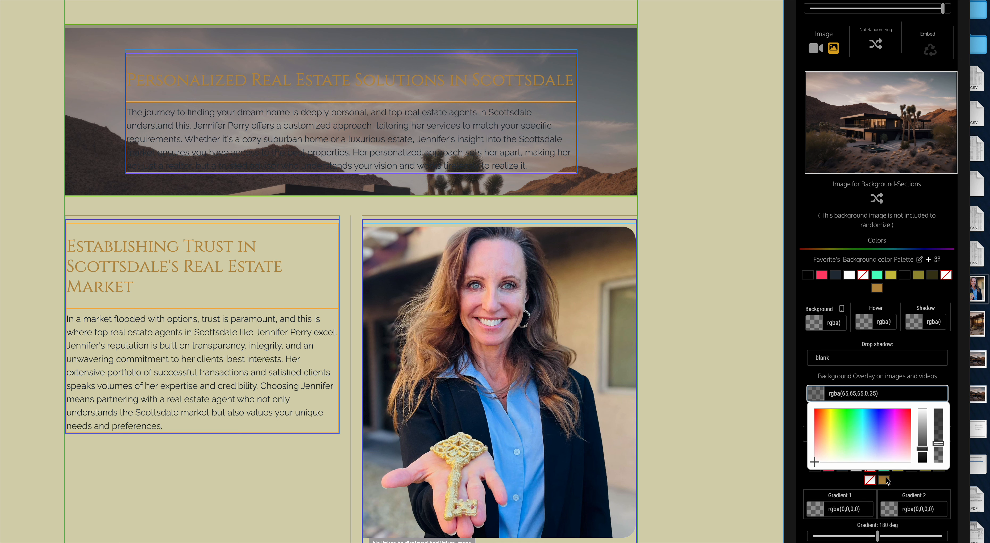
Try the gold favourite colour as the "Personalized Real Estate Solutions" row's gradient, and clear it with the transparent swatch.
{"action": "left_click", "coordinate": [884, 480]}
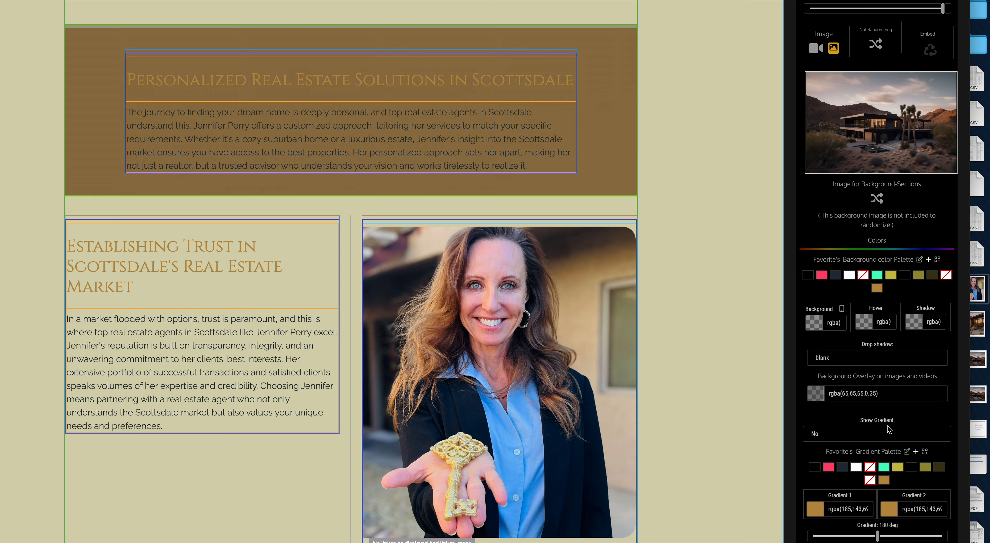
{"action": "left_click", "coordinate": [823, 396]}
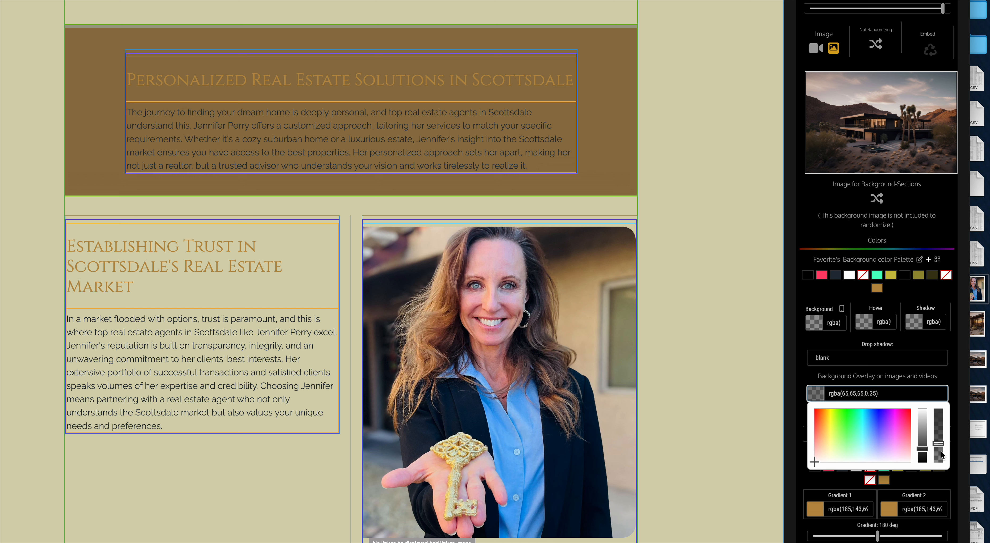
{"action": "left_click", "coordinate": [822, 479]}
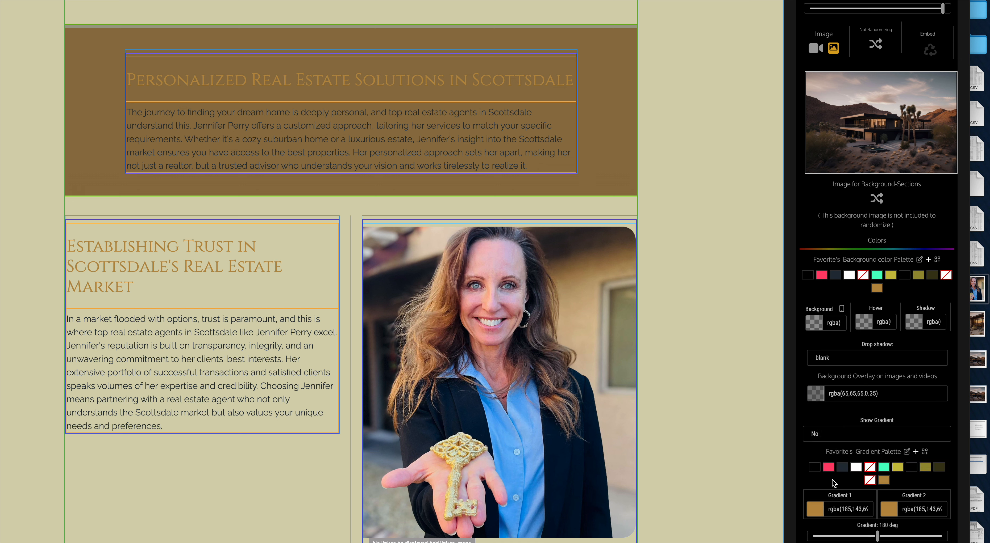
{"action": "left_click", "coordinate": [868, 481]}
Set the "Personalized Real Estate Solutions" row's background overlay to brown rgba(65,54,20,0.45), save it, and reload the page to check it.
{"action": "left_click", "coordinate": [820, 399]}
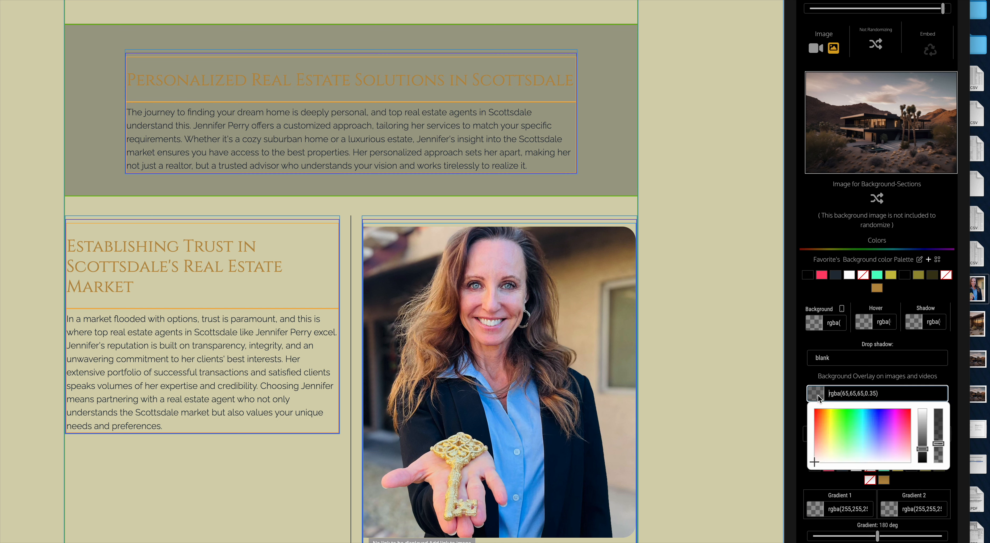
{"action": "left_click", "coordinate": [826, 426]}
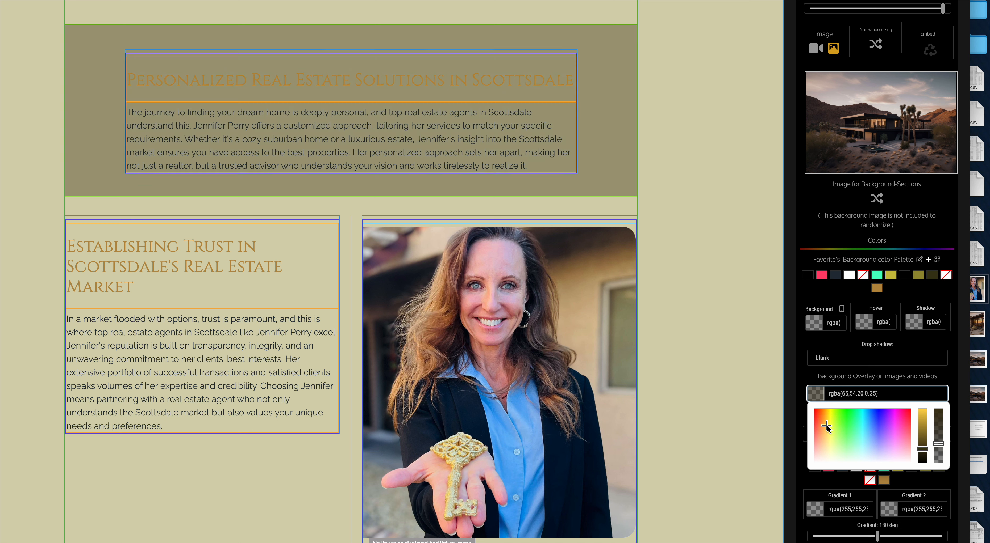
{"action": "mouse_move", "coordinate": [937, 444]}
{"action": "left_mouse_down"}
{"action": "mouse_move", "coordinate": [940, 471]}
{"action": "mouse_move", "coordinate": [939, 438]}
{"action": "left_mouse_up"}
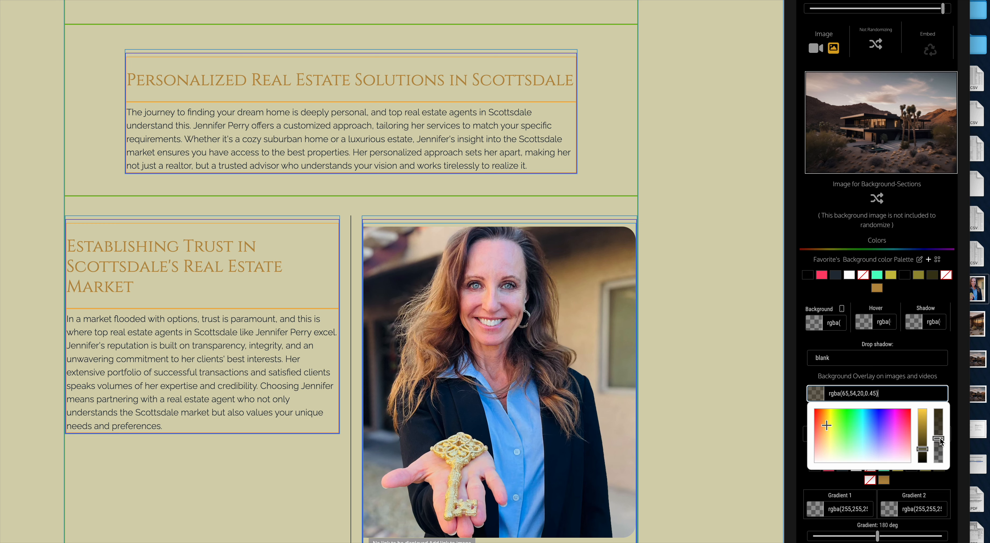
{"action": "scroll", "coordinate": [638, 398], "scroll_direction": "up", "scroll_amount": 6}
{"action": "scroll", "coordinate": [636, 395], "scroll_direction": "down", "scroll_amount": 8}
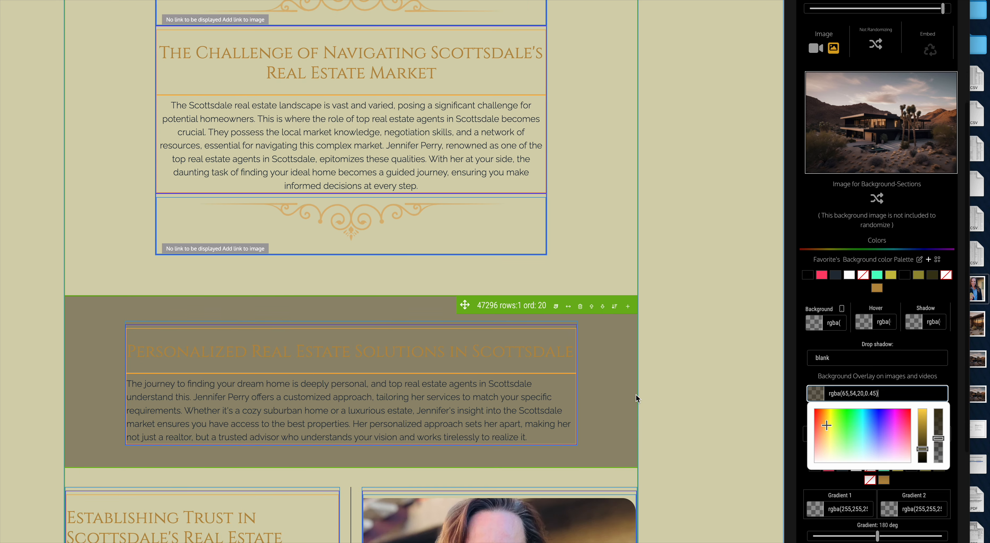
{"action": "scroll", "coordinate": [863, 119], "scroll_direction": "up", "scroll_amount": 5}
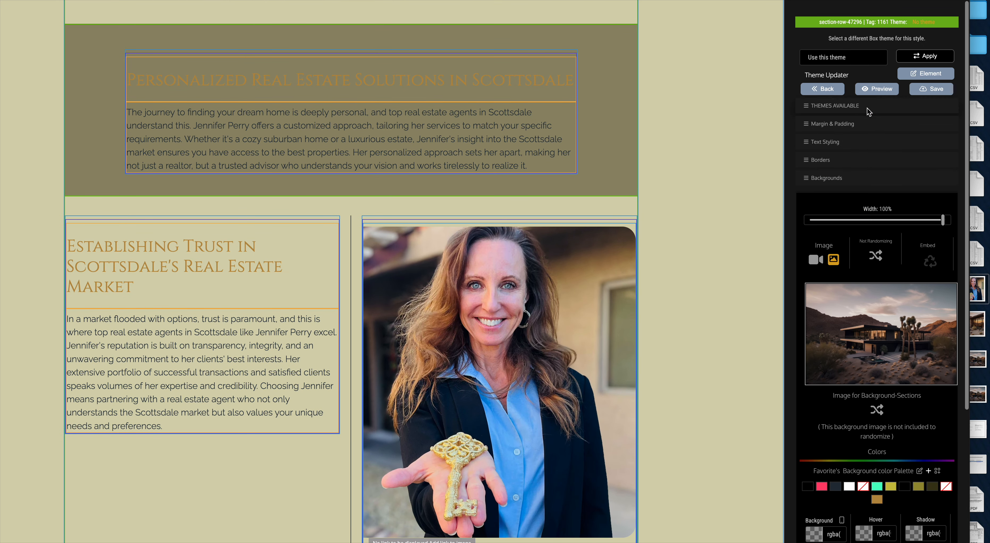
{"action": "left_click", "coordinate": [874, 91]}
{"action": "key", "text": "super+r"}
{"action": "scroll", "coordinate": [501, 156], "scroll_direction": "up", "scroll_amount": 6}
{"action": "scroll", "coordinate": [501, 156], "scroll_direction": "down", "scroll_amount": 2}
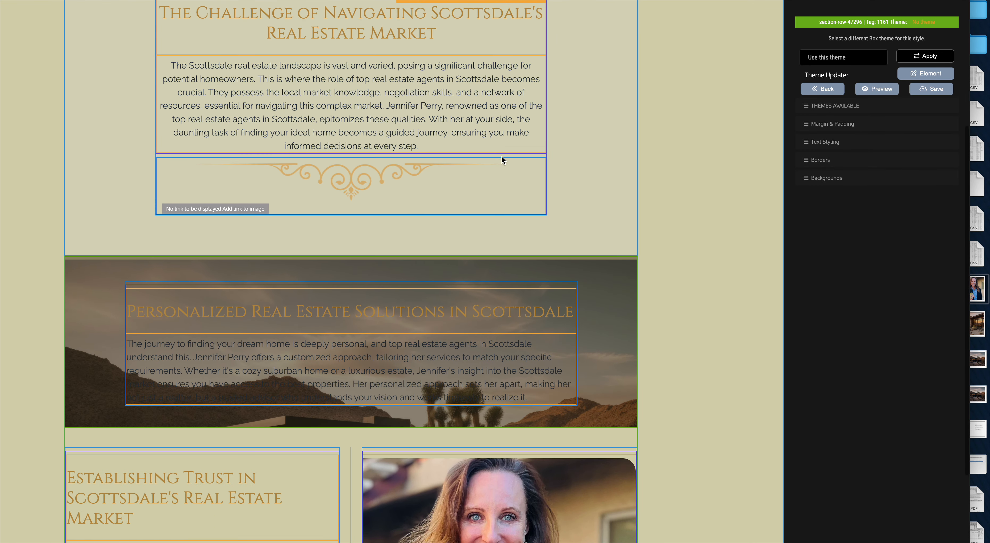
Change the "Personalized Real Estate Solutions" row's image overlay to neutral grey rgba(123,123,123,0.63) and save it.
{"action": "left_click", "coordinate": [837, 179]}
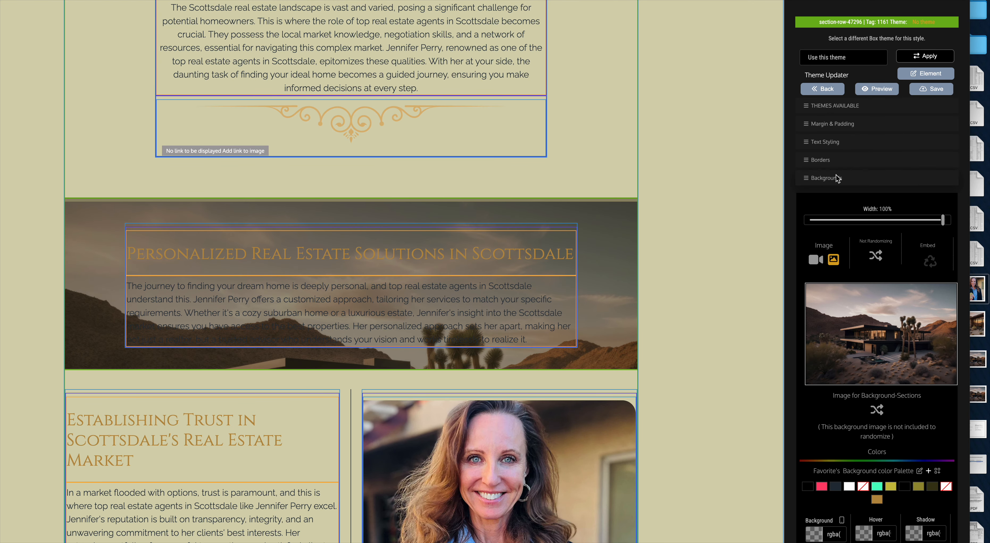
{"action": "scroll", "coordinate": [877, 480], "scroll_direction": "down", "scroll_amount": 4}
{"action": "left_click", "coordinate": [859, 463]}
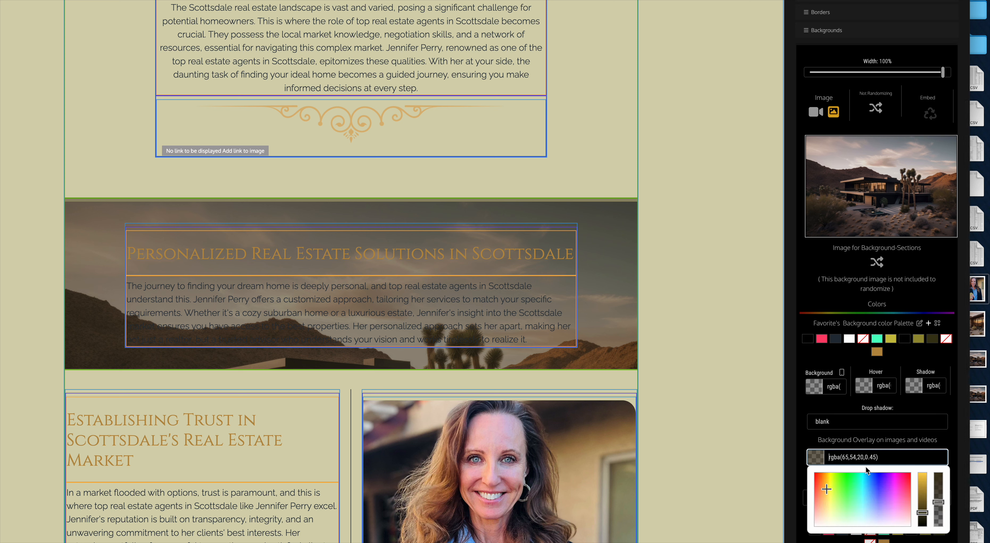
{"action": "mouse_move", "coordinate": [938, 504]}
{"action": "left_mouse_down"}
{"action": "mouse_move", "coordinate": [938, 495]}
{"action": "mouse_move", "coordinate": [921, 508]}
{"action": "left_mouse_up"}
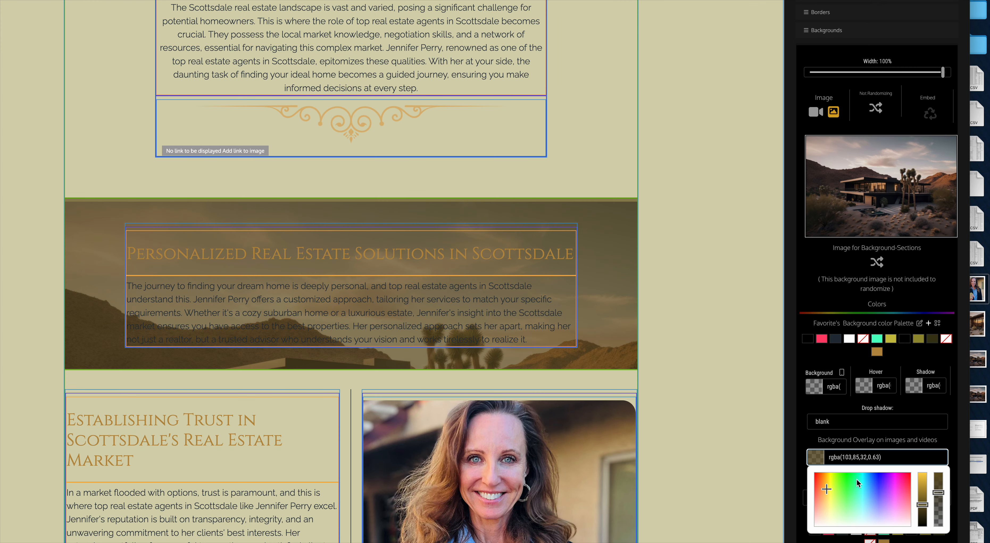
{"action": "mouse_move", "coordinate": [843, 512]}
{"action": "left_mouse_down"}
{"action": "mouse_move", "coordinate": [866, 511]}
{"action": "mouse_move", "coordinate": [875, 539]}
{"action": "left_mouse_up"}
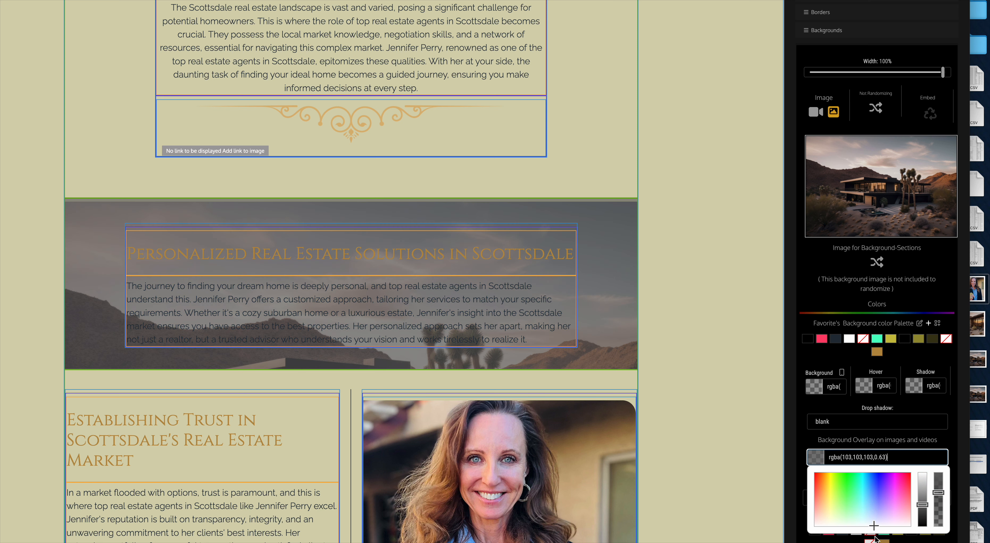
{"action": "left_click_drag", "start_coordinate": [923, 506], "coordinate": [923, 500]}
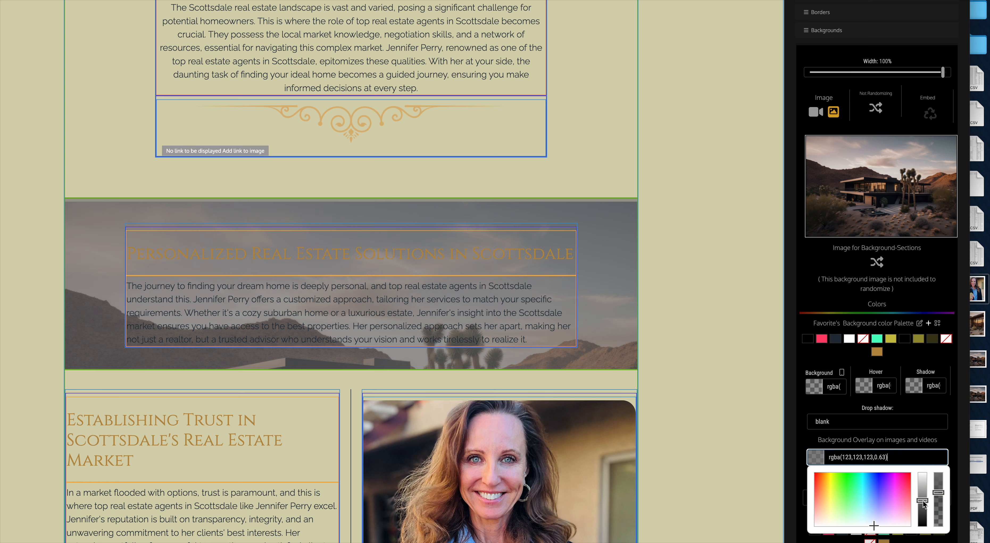
{"action": "scroll", "coordinate": [925, 161], "scroll_direction": "up", "scroll_amount": 5}
{"action": "left_click", "coordinate": [888, 90]}
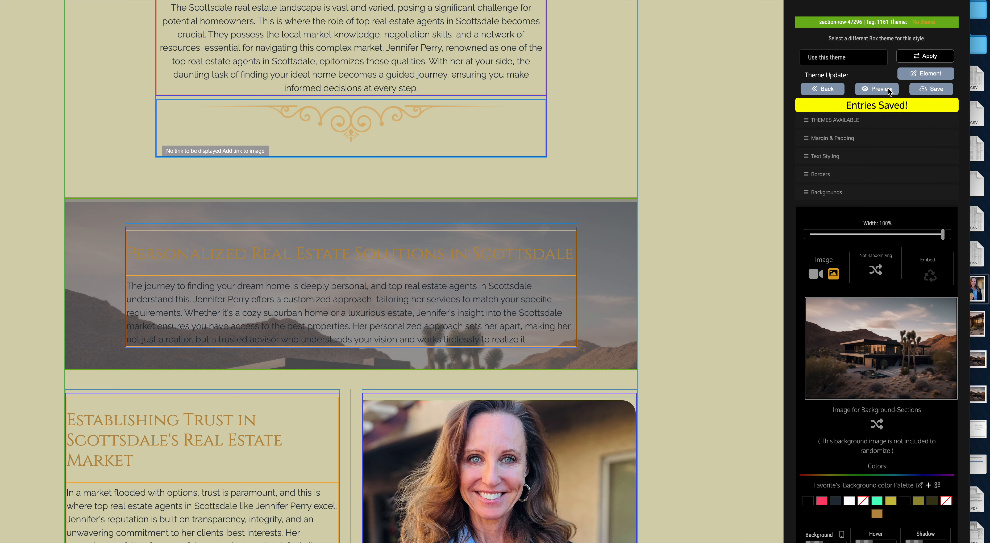
{"action": "left_click", "coordinate": [490, 215]}
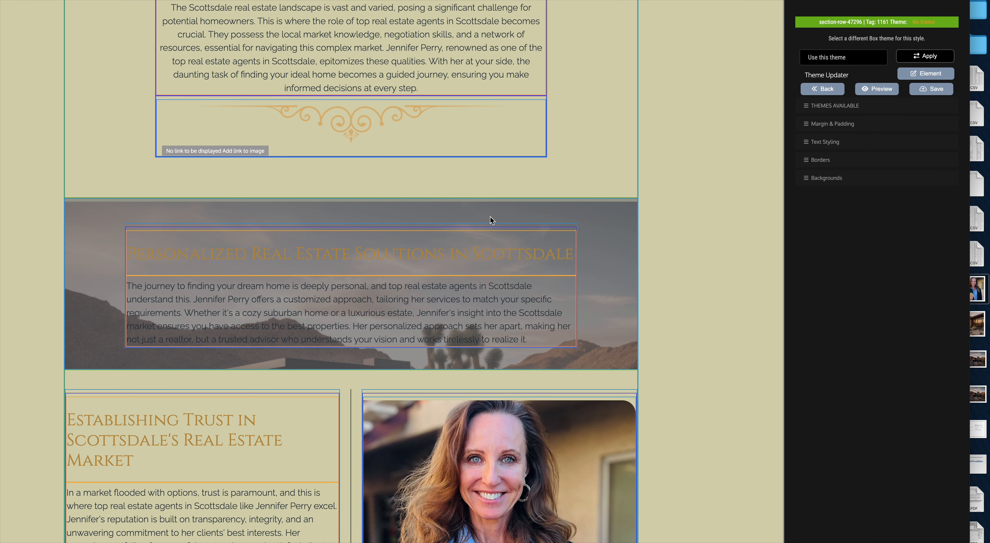
Adjust the row's grey image overlay to rgba(123,123,123,0.64) and save the row.
{"action": "left_click", "coordinate": [830, 179]}
{"action": "scroll", "coordinate": [848, 406], "scroll_direction": "down", "scroll_amount": 3}
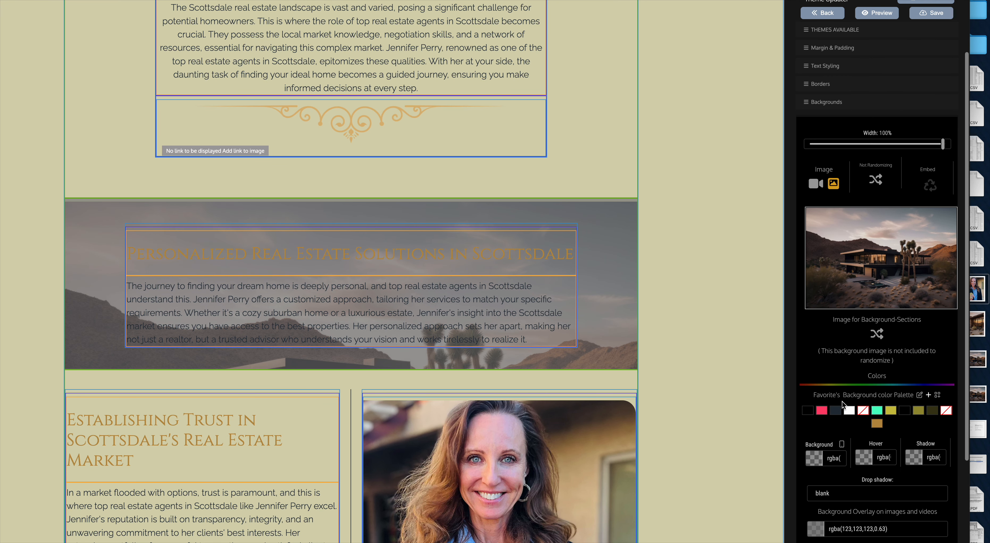
{"action": "left_click", "coordinate": [836, 498]}
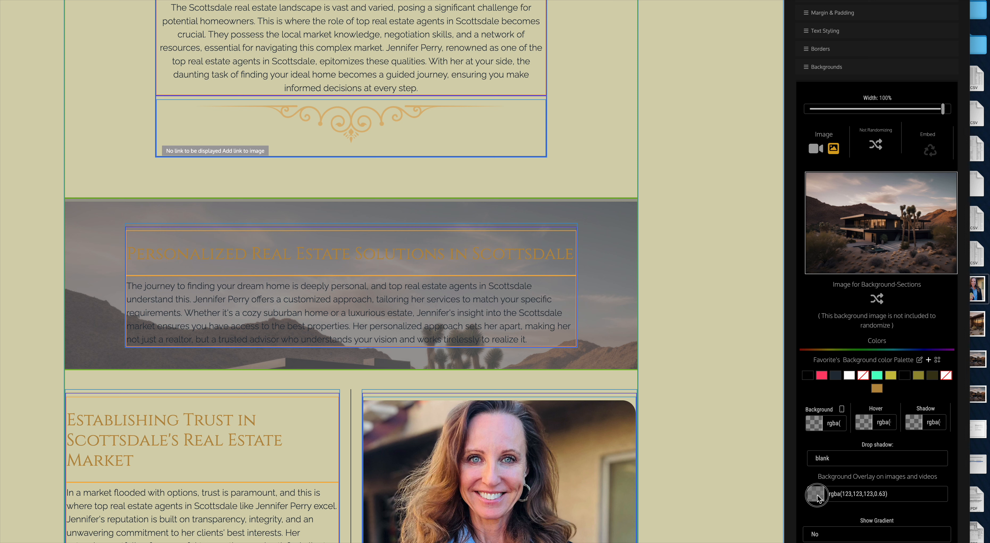
{"action": "mouse_move", "coordinate": [941, 531]}
{"action": "left_mouse_down"}
{"action": "mouse_move", "coordinate": [941, 516]}
{"action": "mouse_move", "coordinate": [941, 532]}
{"action": "left_mouse_up"}
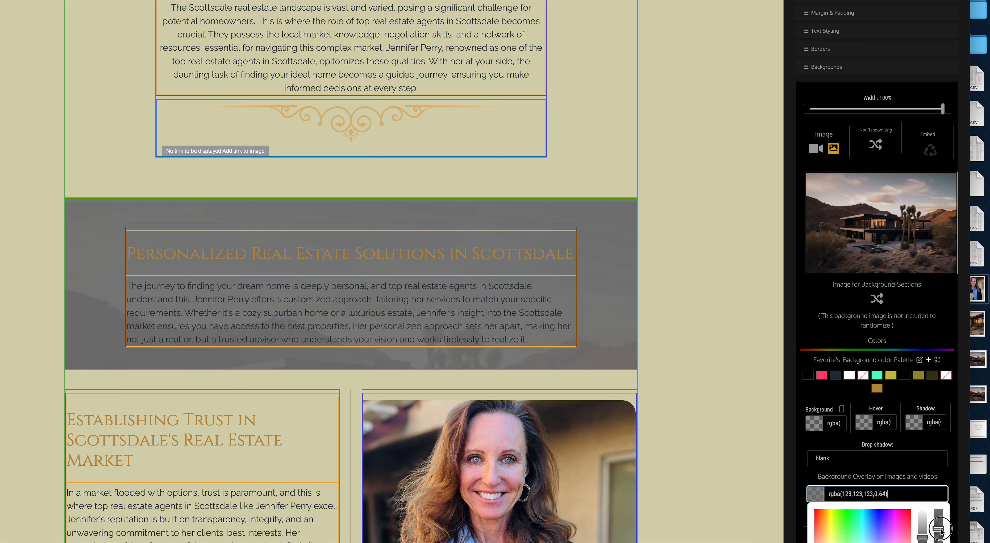
{"action": "scroll", "coordinate": [934, 173], "scroll_direction": "up", "scroll_amount": 3}
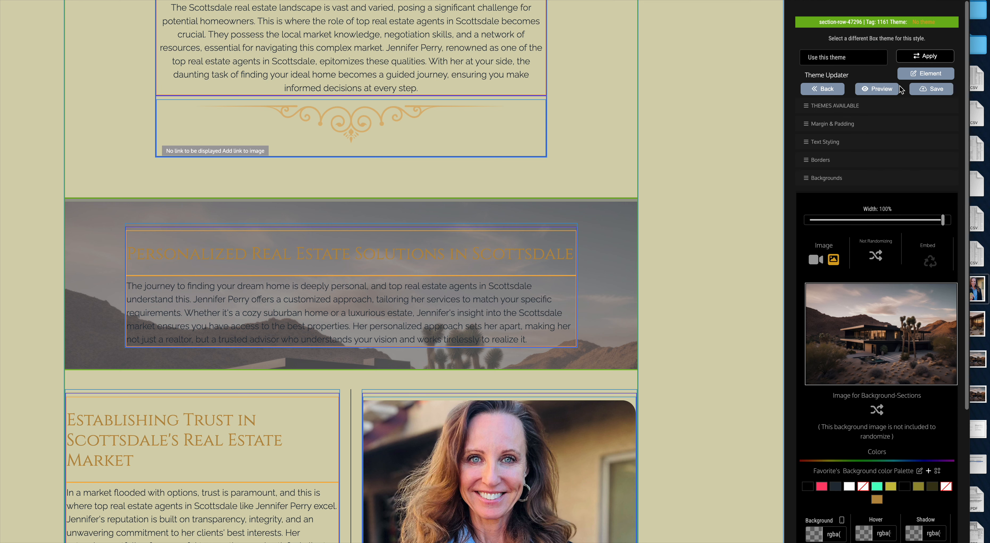
{"action": "left_click", "coordinate": [931, 89]}
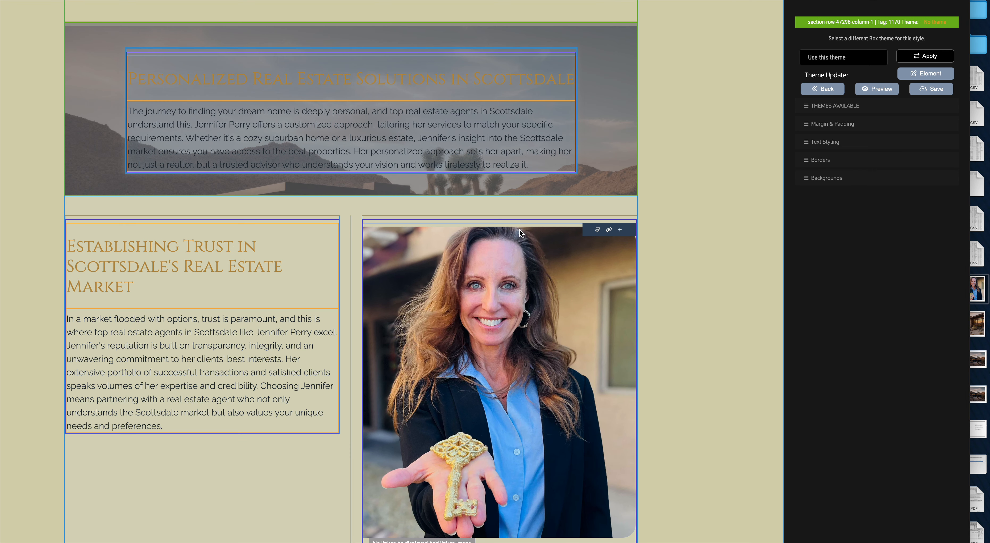
Give the column holding the "Personalized Real Estate Solutions" text a dark semi-transparent background at 0.57 opacity.
{"action": "left_click", "coordinate": [848, 181]}
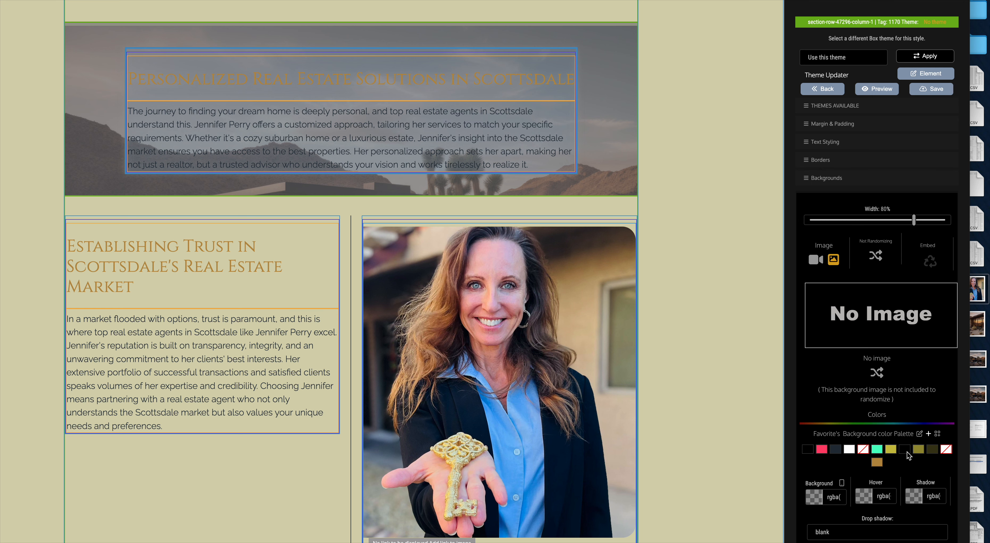
{"action": "scroll", "coordinate": [493, 244], "scroll_direction": "up", "scroll_amount": 5}
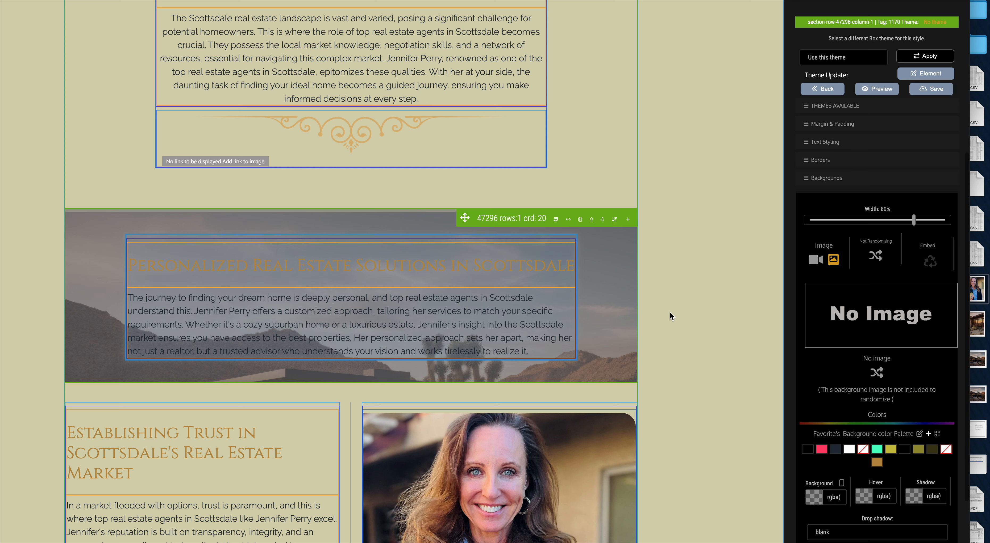
{"action": "left_click", "coordinate": [817, 500]}
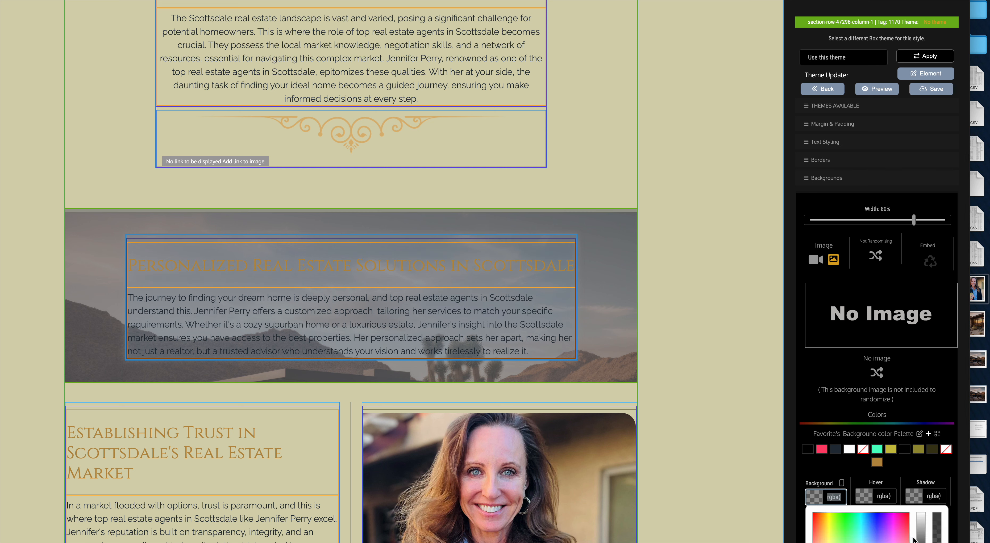
{"action": "left_click_drag", "start_coordinate": [920, 539], "coordinate": [940, 540]}
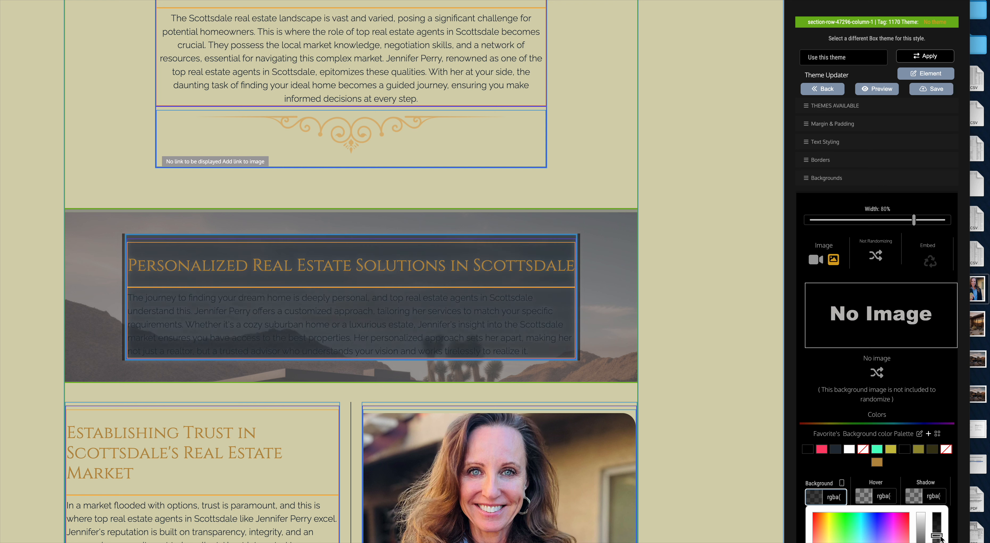
{"action": "left_click", "coordinate": [815, 497]}
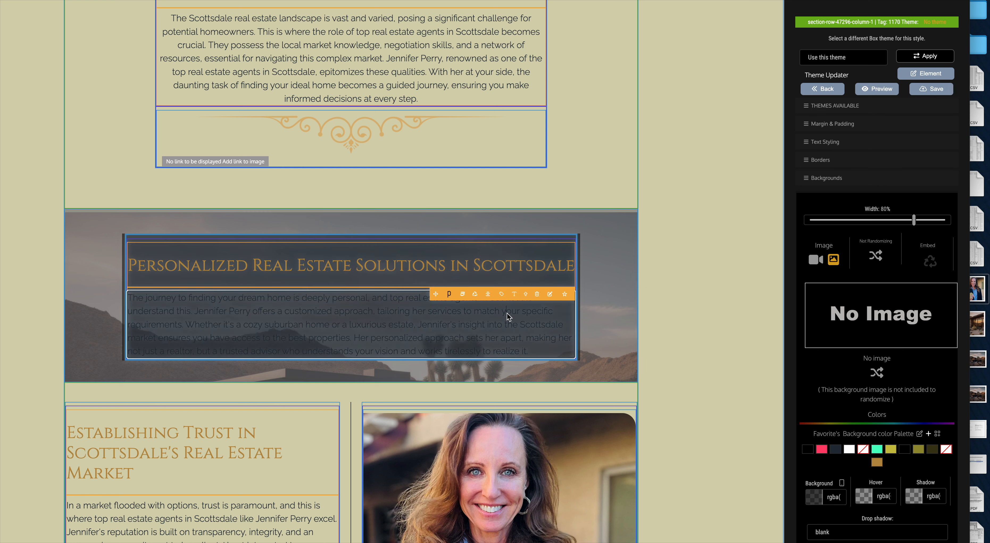
Copy the text column's background colour to its hover colour and save the column.
{"action": "left_click", "coordinate": [829, 499]}
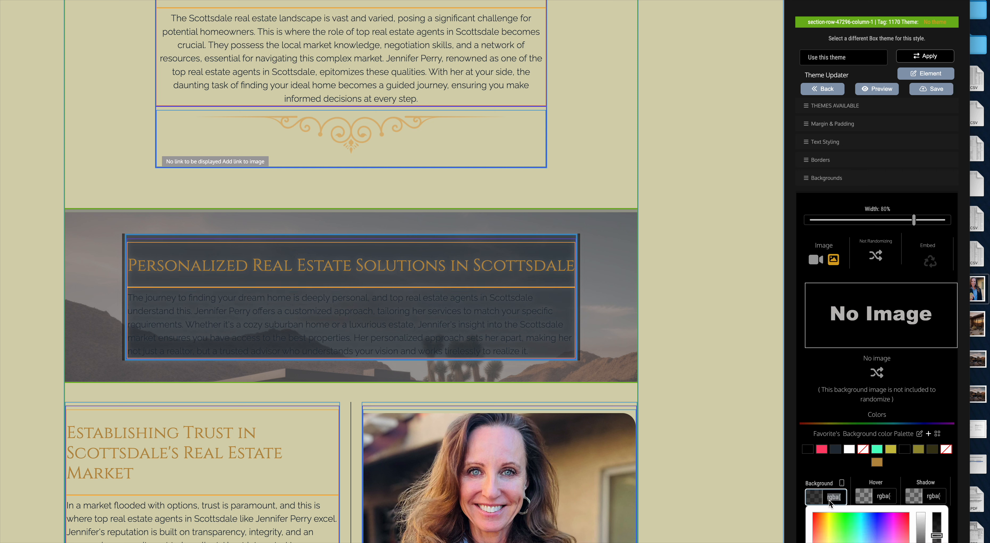
{"action": "left_click", "coordinate": [887, 498]}
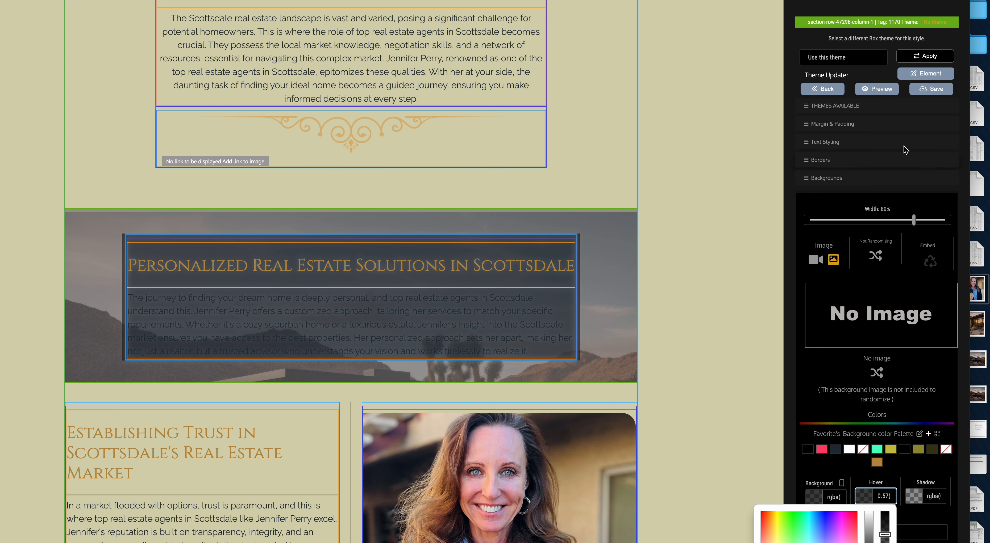
{"action": "left_click", "coordinate": [926, 92]}
Use the mobile option of the text column's background colour and review the row on the reloaded page.
{"action": "scroll", "coordinate": [886, 194], "scroll_direction": "down", "scroll_amount": 5}
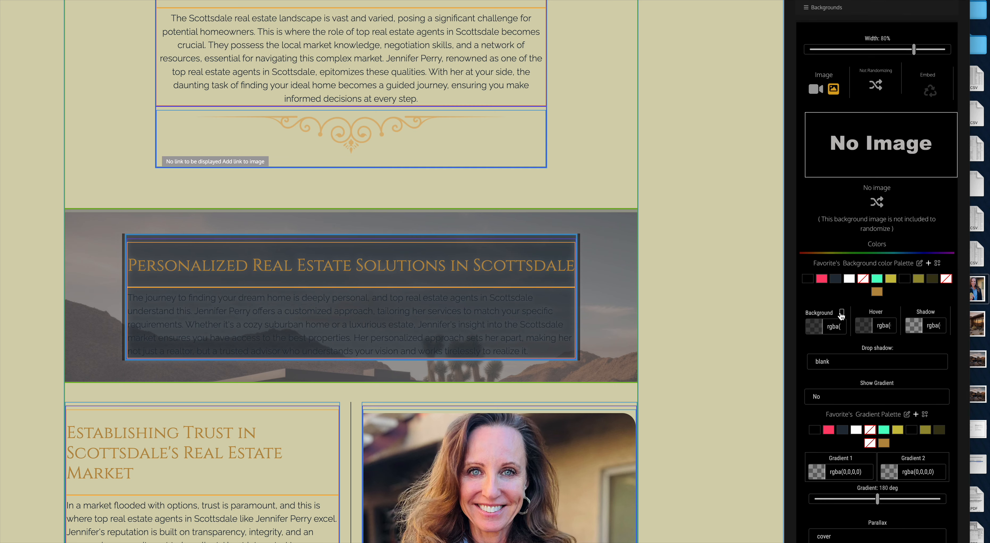
{"action": "left_click", "coordinate": [840, 314]}
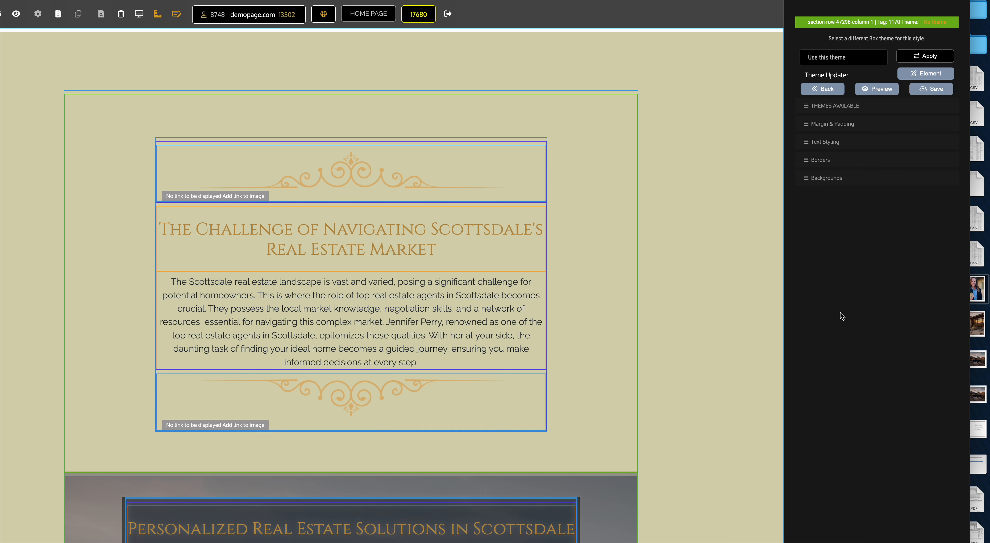
{"action": "scroll", "coordinate": [622, 200], "scroll_direction": "up", "scroll_amount": 2}
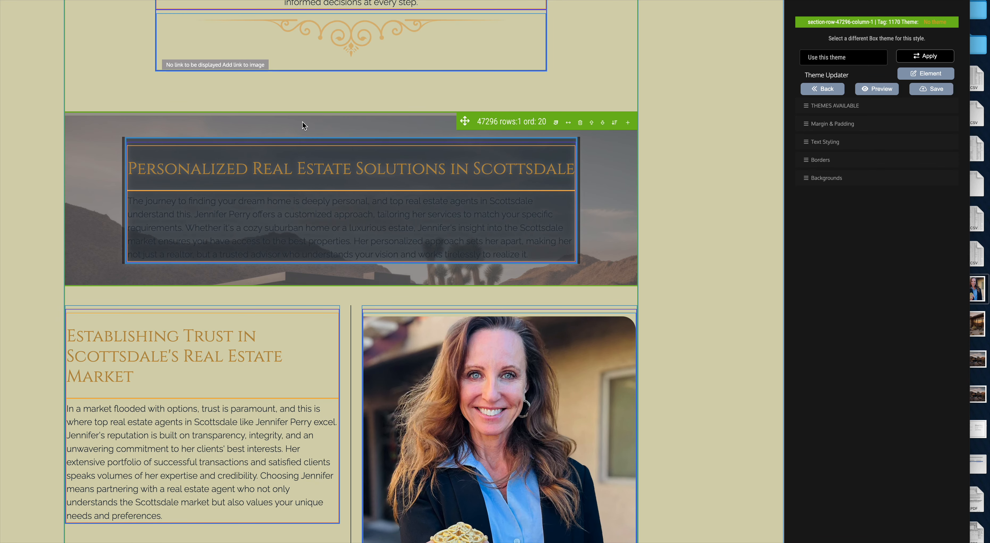
{"action": "scroll", "coordinate": [302, 122], "scroll_direction": "up", "scroll_amount": 1}
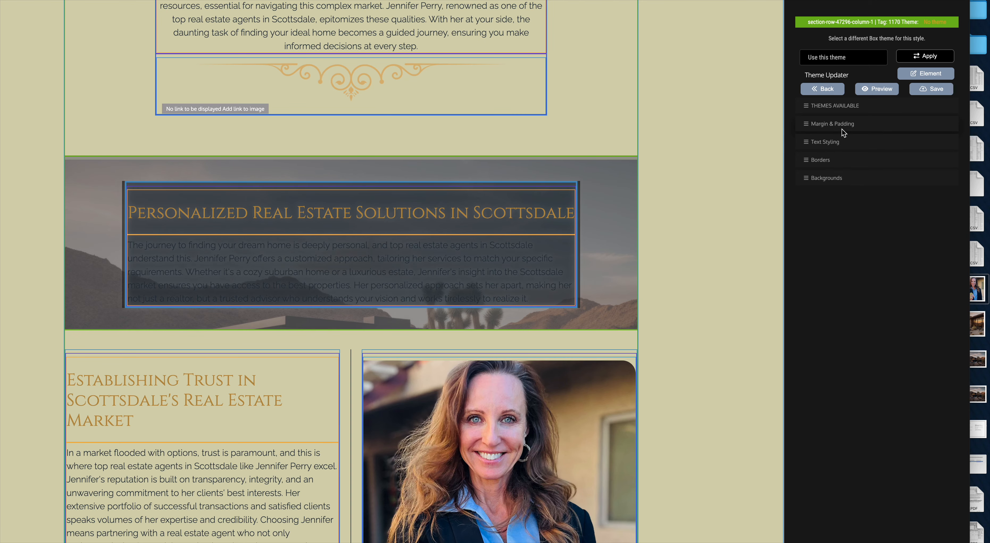
Add equal padding on all four sides of the "Personalized Real Estate Solutions" text column and save it.
{"action": "left_click", "coordinate": [842, 130]}
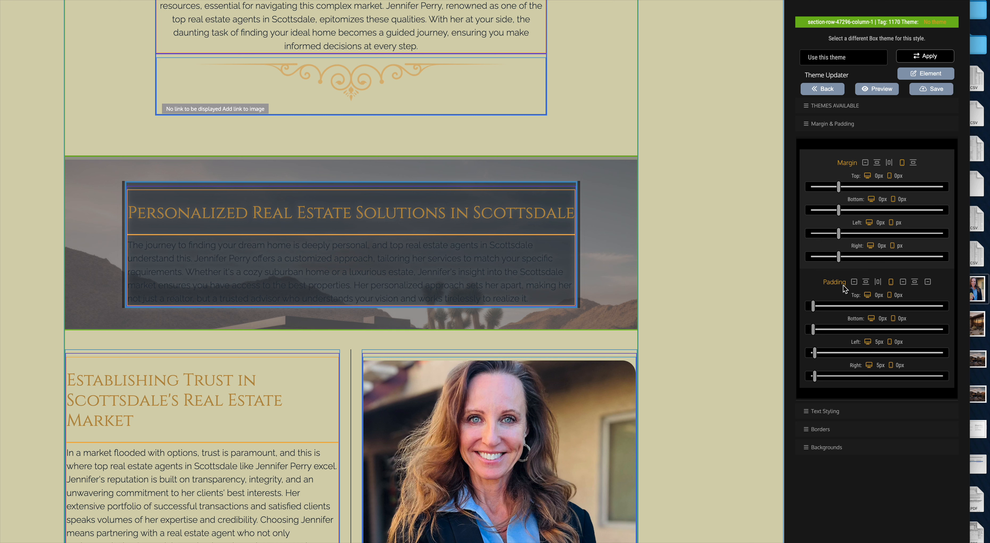
{"action": "left_click", "coordinate": [853, 285]}
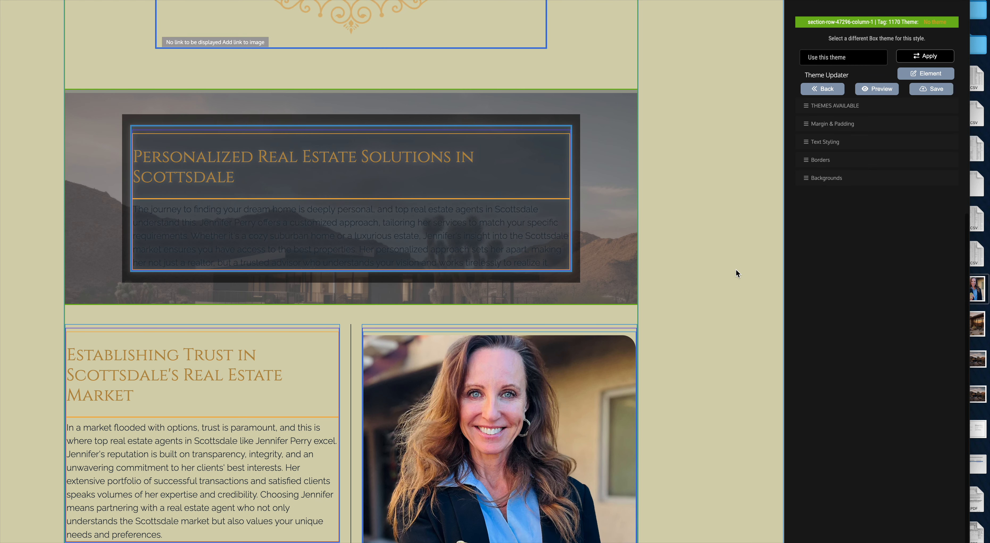
{"action": "scroll", "coordinate": [735, 269], "scroll_direction": "up", "scroll_amount": 1}
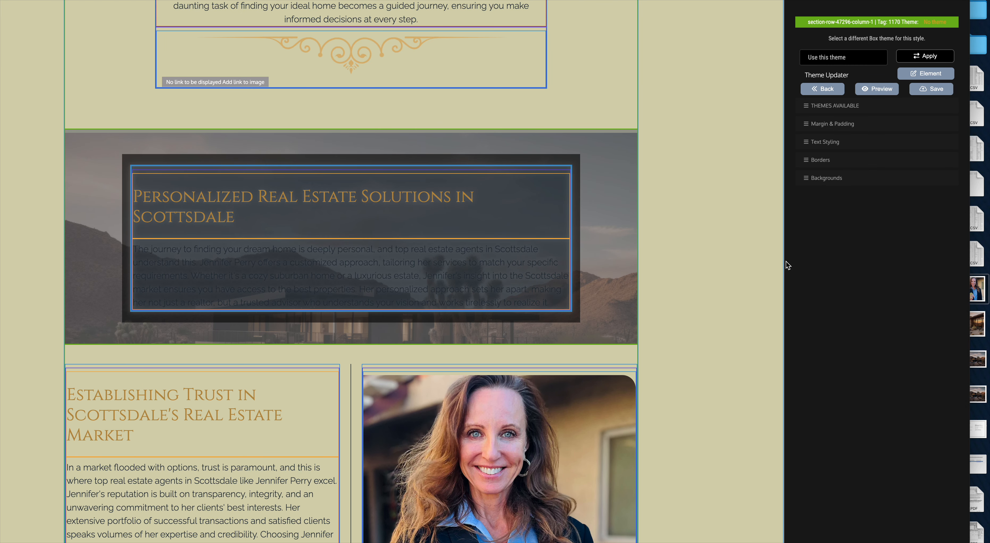
Round all four corners of the "Personalized Real Estate Solutions" text column to a 10px radius and preview the result.
{"action": "left_click", "coordinate": [823, 161]}
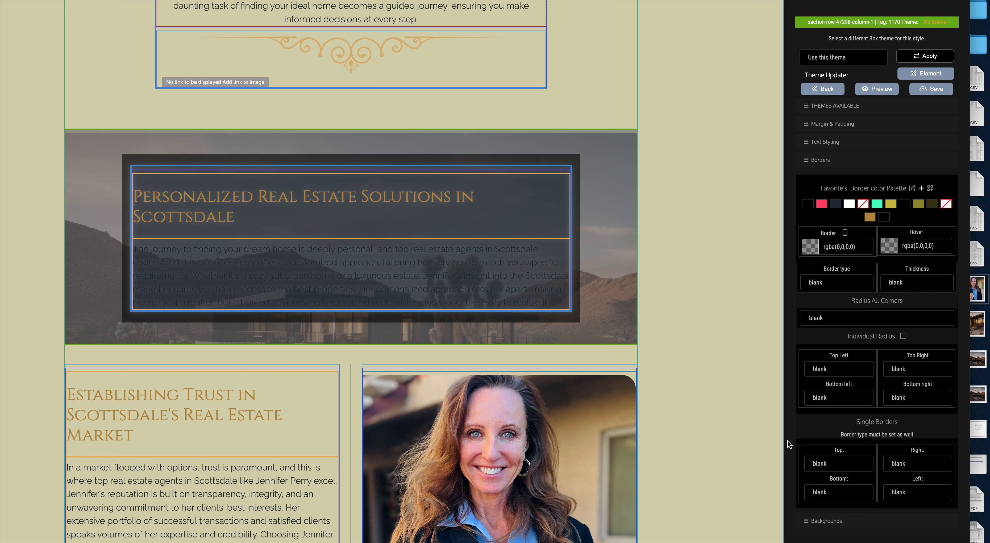
{"action": "left_click", "coordinate": [834, 369]}
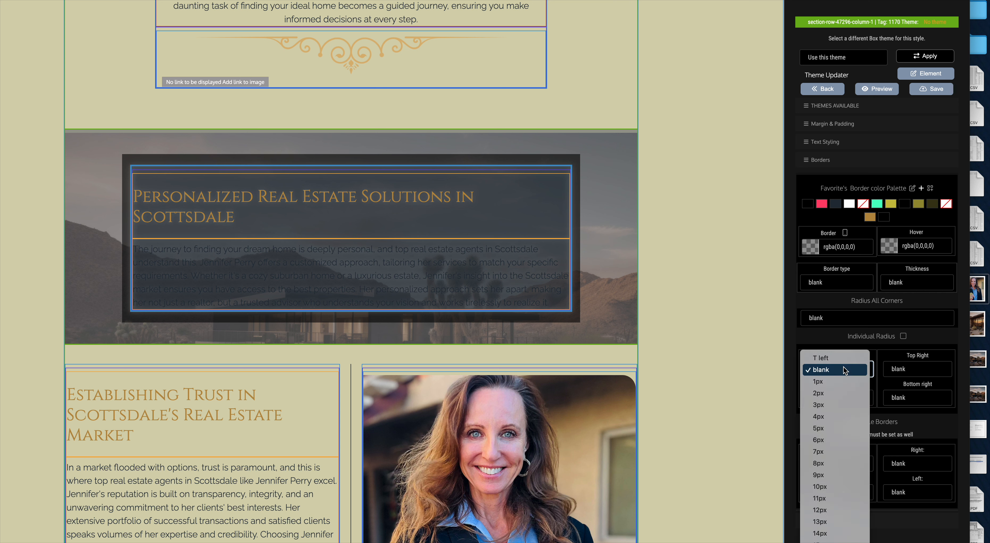
{"action": "left_click", "coordinate": [837, 493]}
{"action": "left_click", "coordinate": [922, 370]}
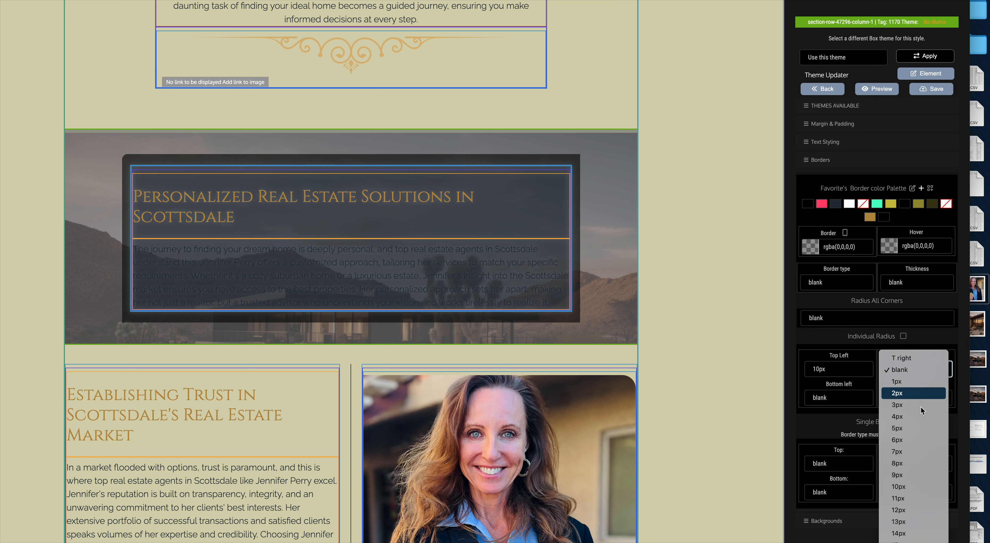
{"action": "left_click", "coordinate": [919, 487]}
{"action": "left_click", "coordinate": [842, 398]}
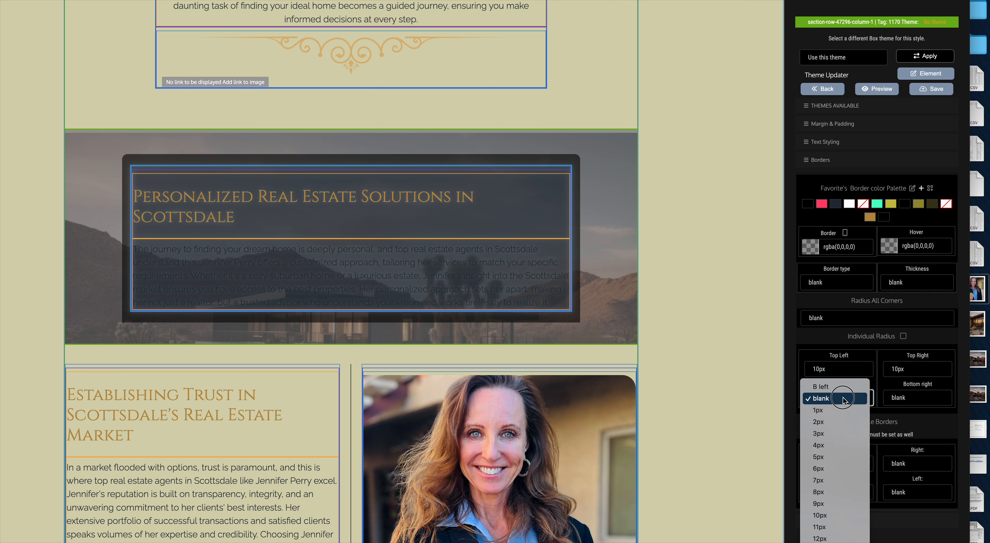
{"action": "left_click", "coordinate": [833, 515]}
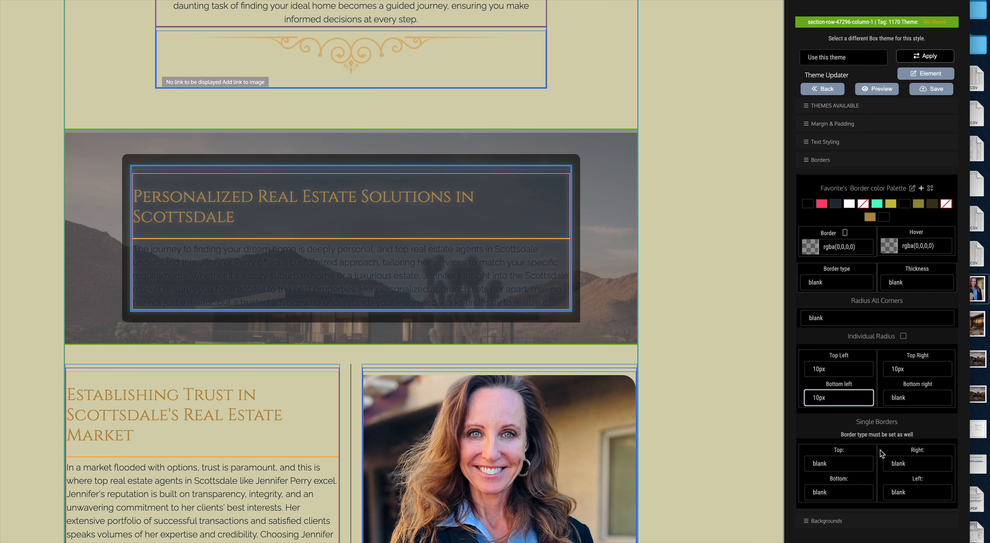
{"action": "left_click", "coordinate": [902, 399]}
{"action": "left_click", "coordinate": [891, 517]}
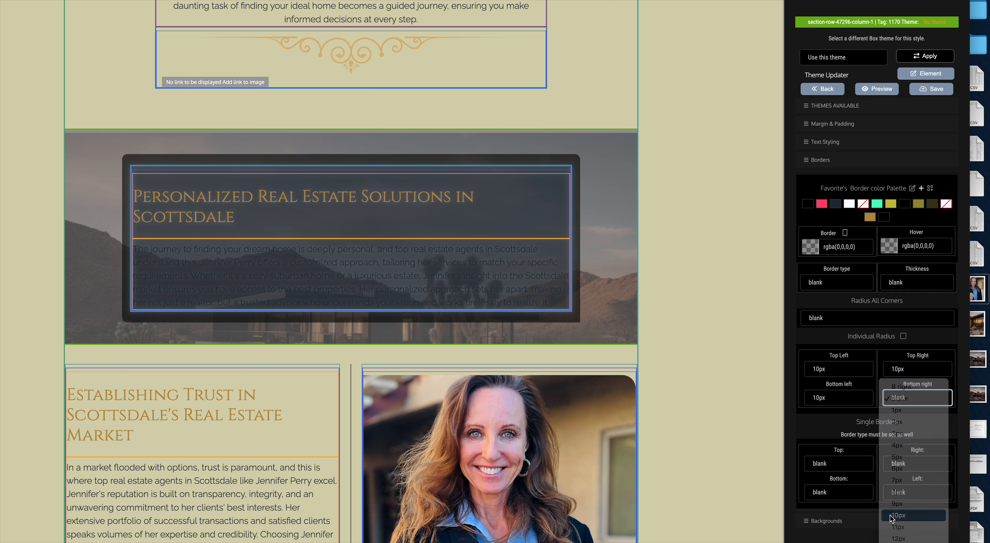
{"action": "left_click", "coordinate": [888, 92]}
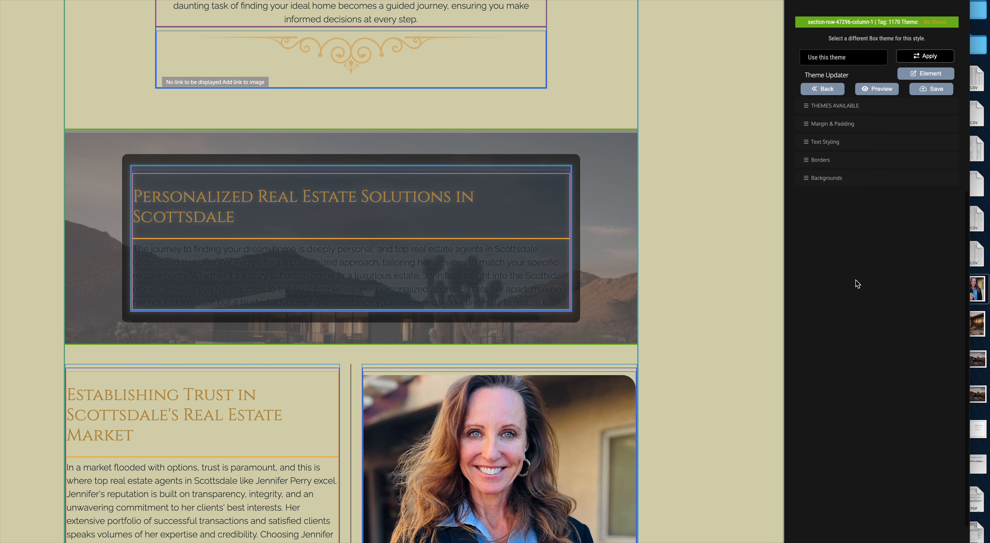
Use the text column's mobile background colour option again and compare the row with the reference page.
{"action": "left_click", "coordinate": [826, 179]}
{"action": "scroll", "coordinate": [811, 434], "scroll_direction": "down", "scroll_amount": 1}
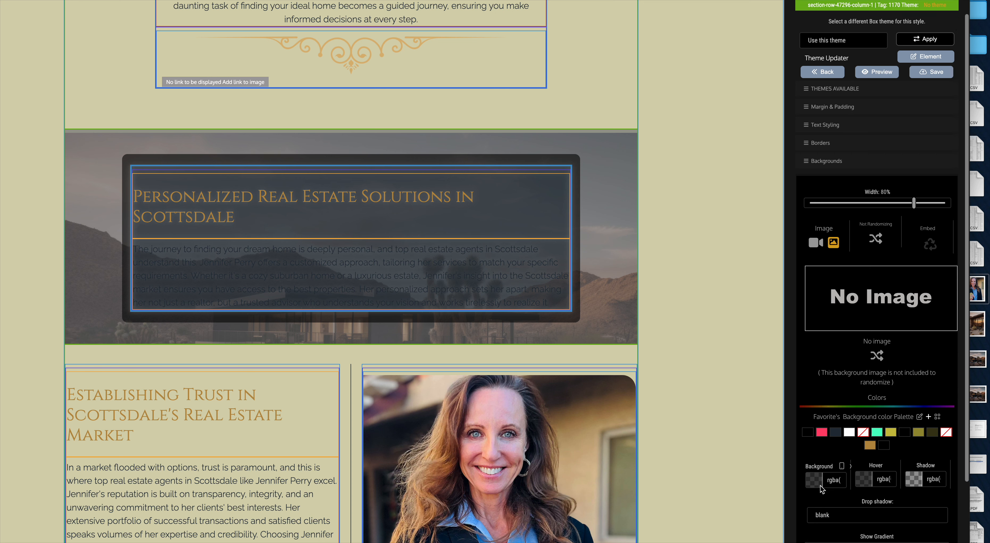
{"action": "left_click", "coordinate": [842, 467]}
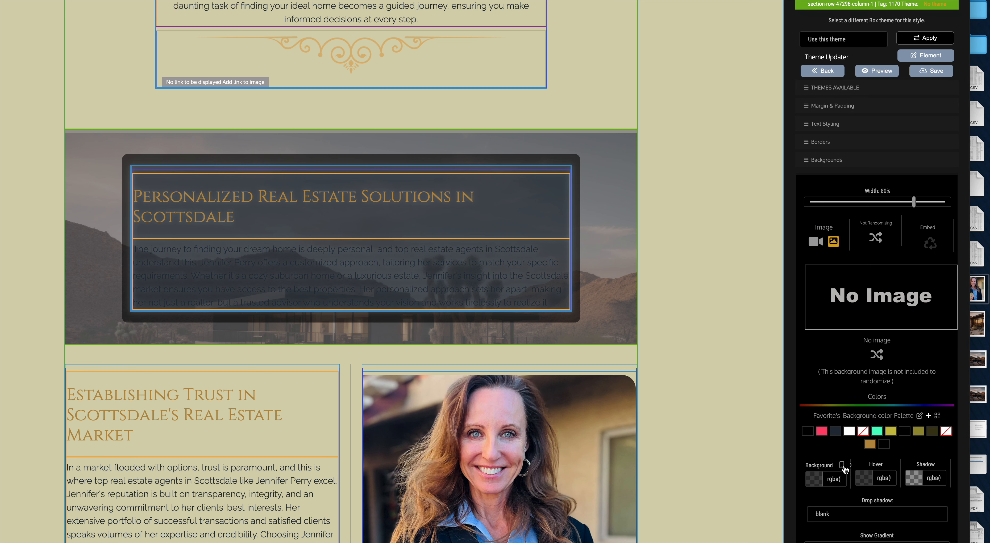
{"action": "scroll", "coordinate": [566, 313], "scroll_direction": "up", "scroll_amount": 8}
{"action": "scroll", "coordinate": [566, 313], "scroll_direction": "down", "scroll_amount": 10}
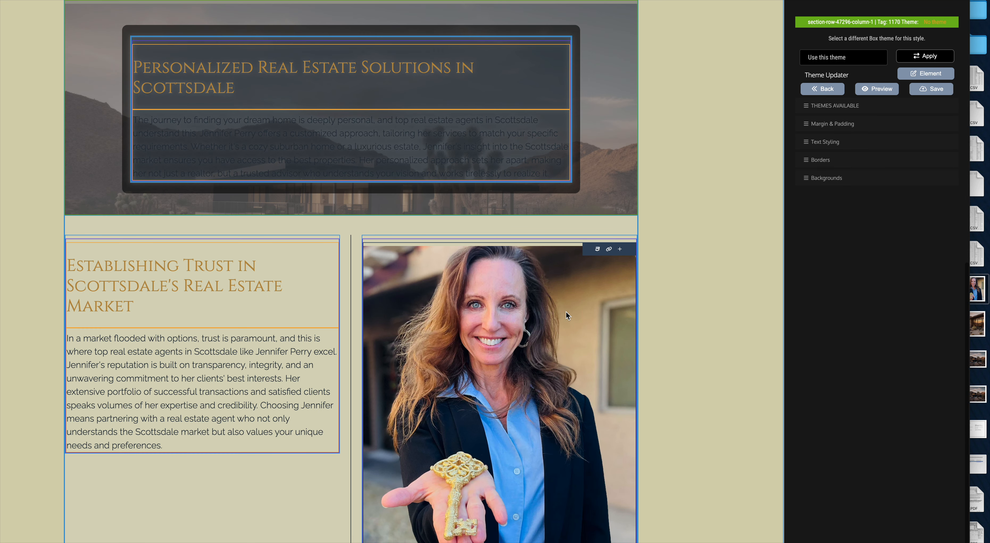
{"action": "scroll", "coordinate": [567, 314], "scroll_direction": "up", "scroll_amount": 6}
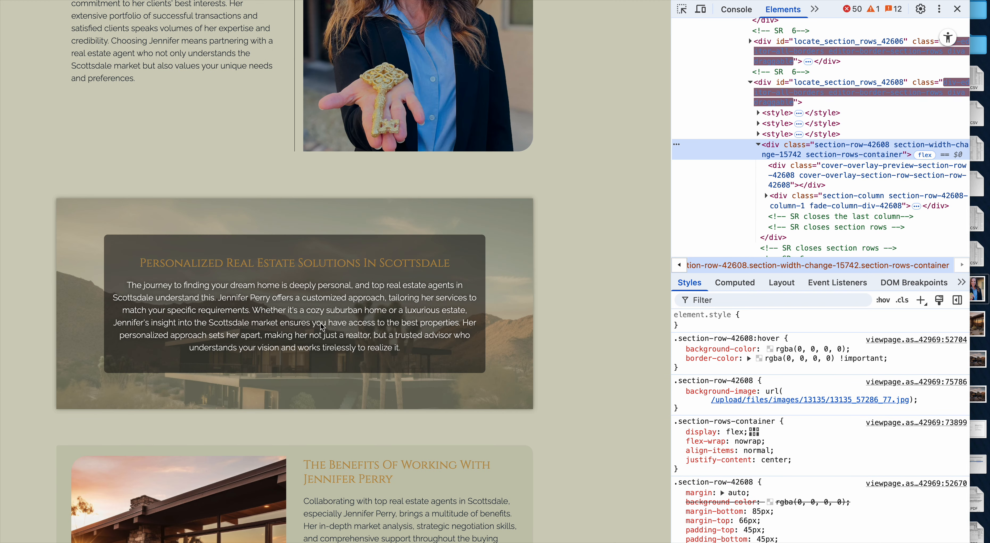
{"action": "scroll", "coordinate": [321, 328], "scroll_direction": "up", "scroll_amount": 4}
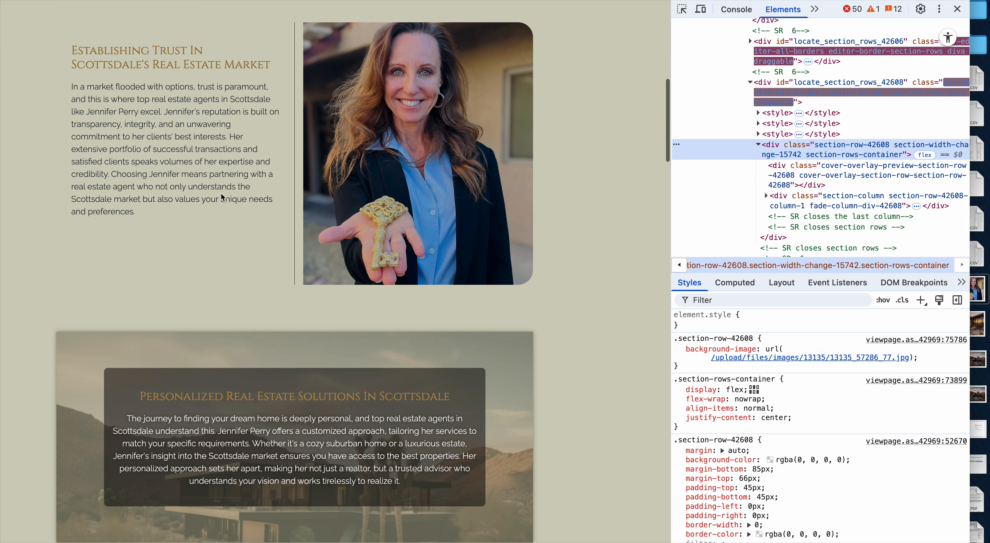
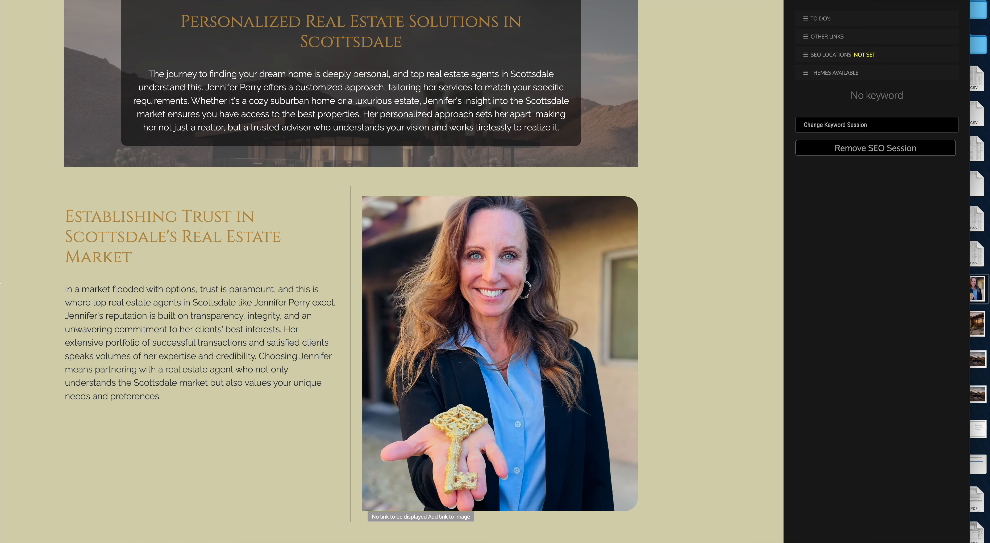
Turn on the live div outlines for the page.
{"action": "scroll", "coordinate": [264, 247], "scroll_direction": "up", "scroll_amount": 12}
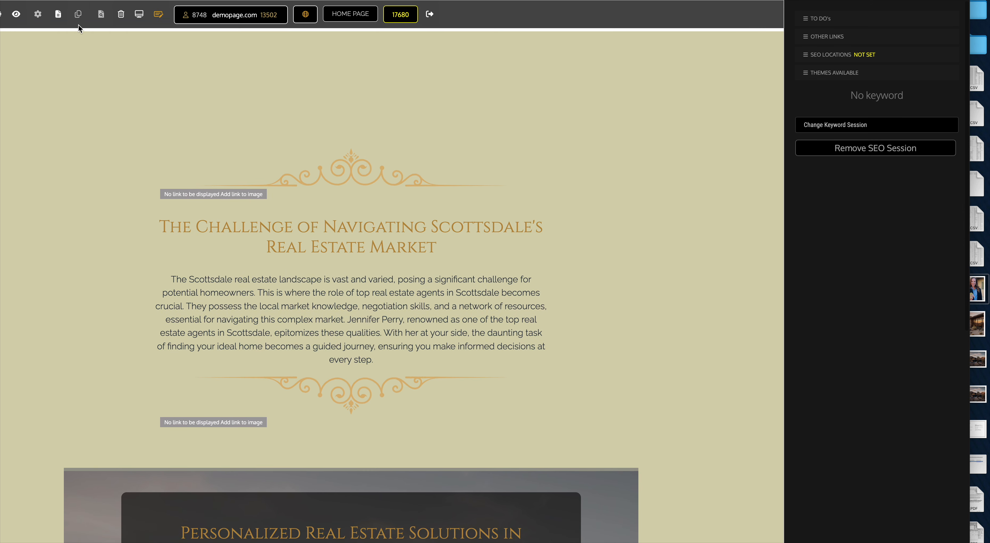
{"action": "left_click", "coordinate": [43, 18]}
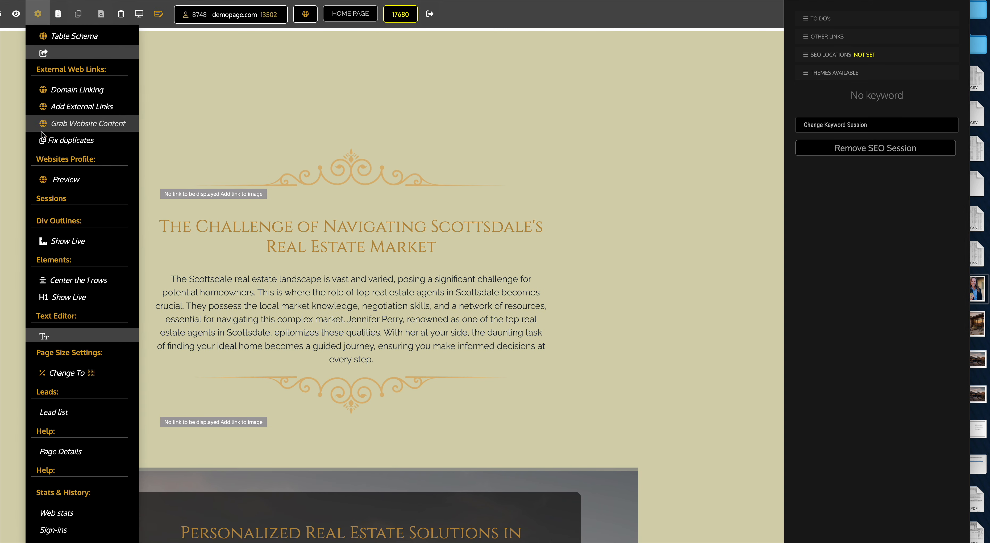
{"action": "left_click", "coordinate": [63, 242]}
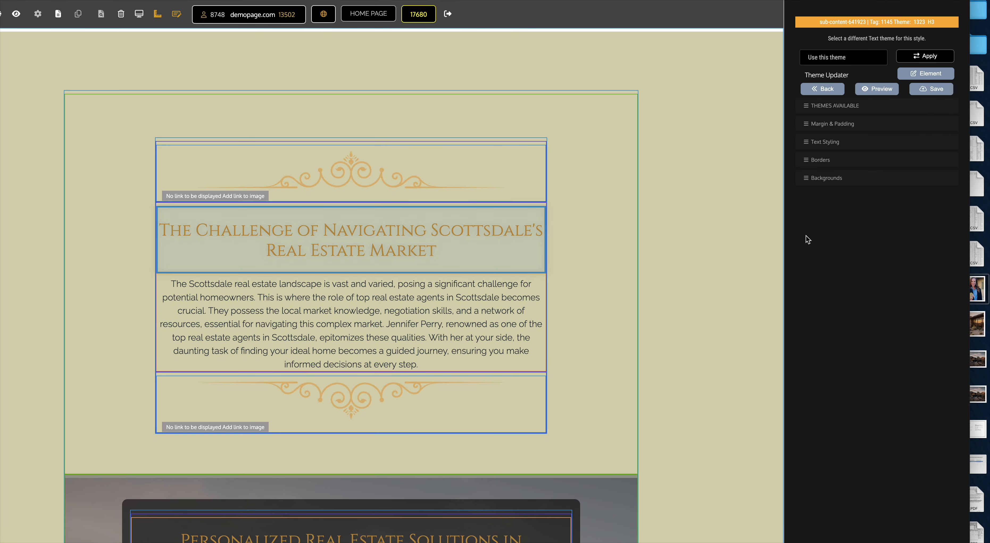
Set the desktop top margin of the "The Challenge of Navigating Scottsdale's Real Estate Market" heading to 0px and save it.
{"action": "left_click", "coordinate": [822, 123]}
{"action": "left_click", "coordinate": [842, 188]}
{"action": "key", "text": "Left"}
{"action": "key", "text": "Left"}
{"action": "key", "text": "Left"}
{"action": "key", "text": "Left"}
{"action": "key", "text": "Left"}
{"action": "key", "text": "Left"}
{"action": "key", "text": "Left"}
{"action": "key", "text": "Left"}
{"action": "key", "text": "Left"}
{"action": "key", "text": "Left"}
{"action": "key", "text": "Left"}
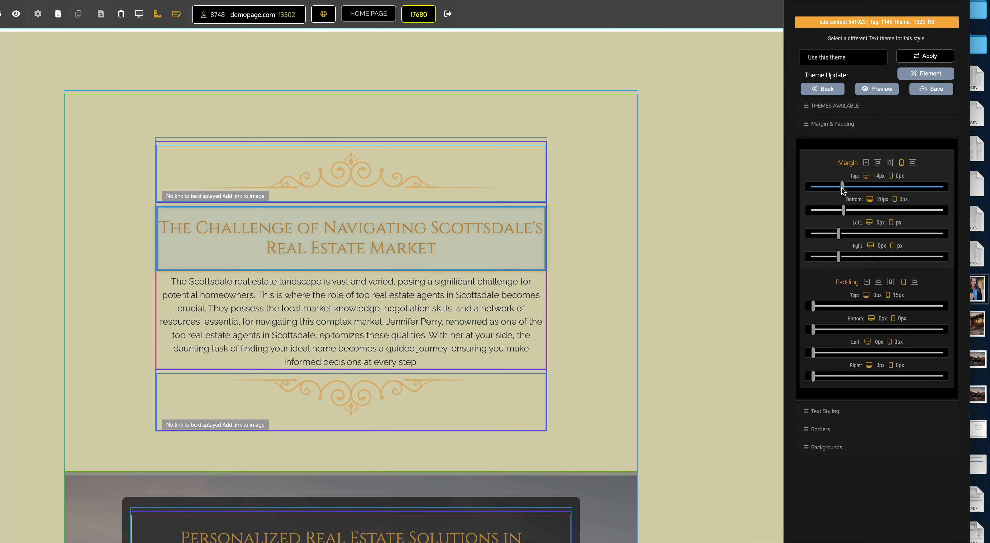
{"action": "key", "text": "Left"}
{"action": "key", "text": "Left"}
{"action": "key", "text": "Left"}
{"action": "key", "text": "Left"}
{"action": "key", "text": "Left"}
{"action": "key", "text": "Left"}
{"action": "key", "text": "Left"}
{"action": "key", "text": "Left"}
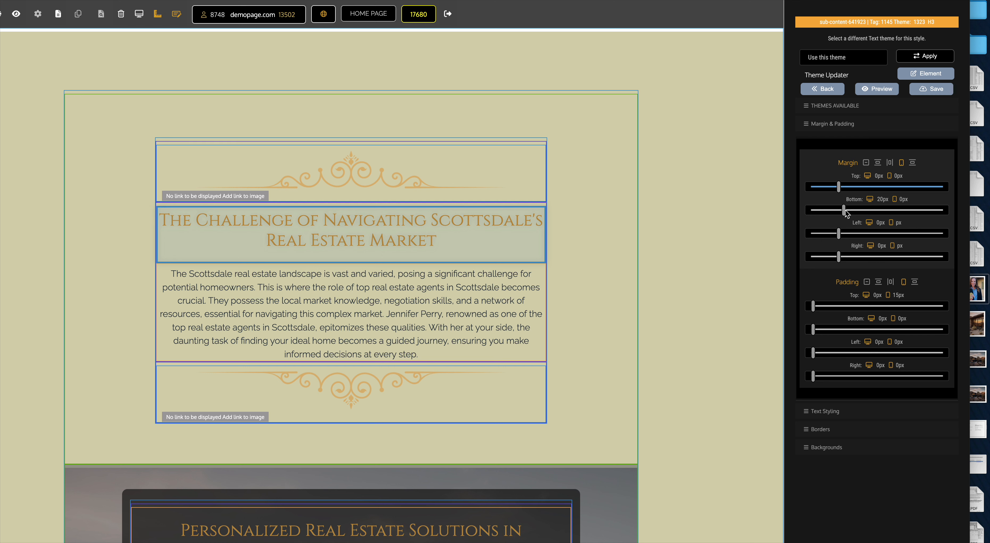
{"action": "left_click", "coordinate": [920, 88]}
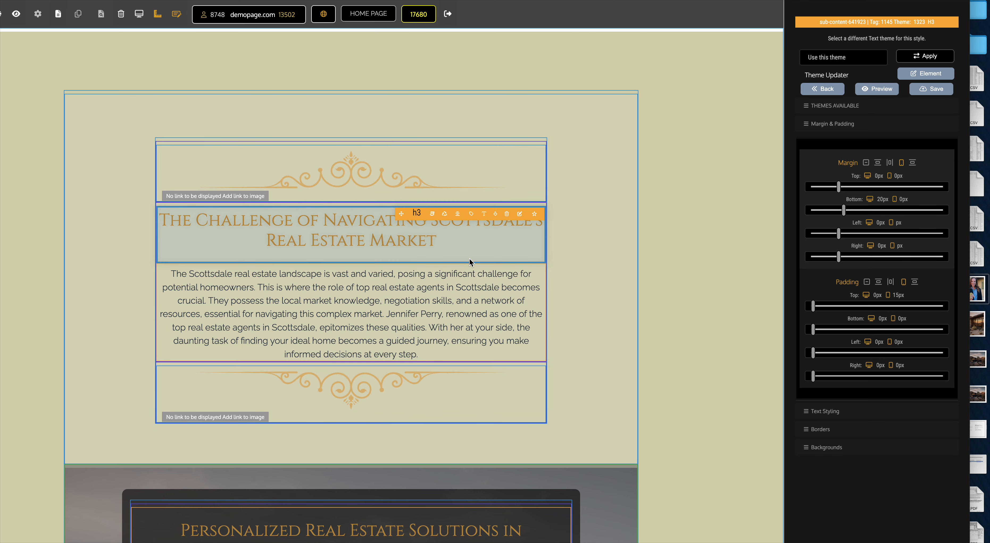
Compare the styled rows with the reference page, closing its developer tools to examine the page at full width.
{"action": "scroll", "coordinate": [426, 294], "scroll_direction": "down", "scroll_amount": 8}
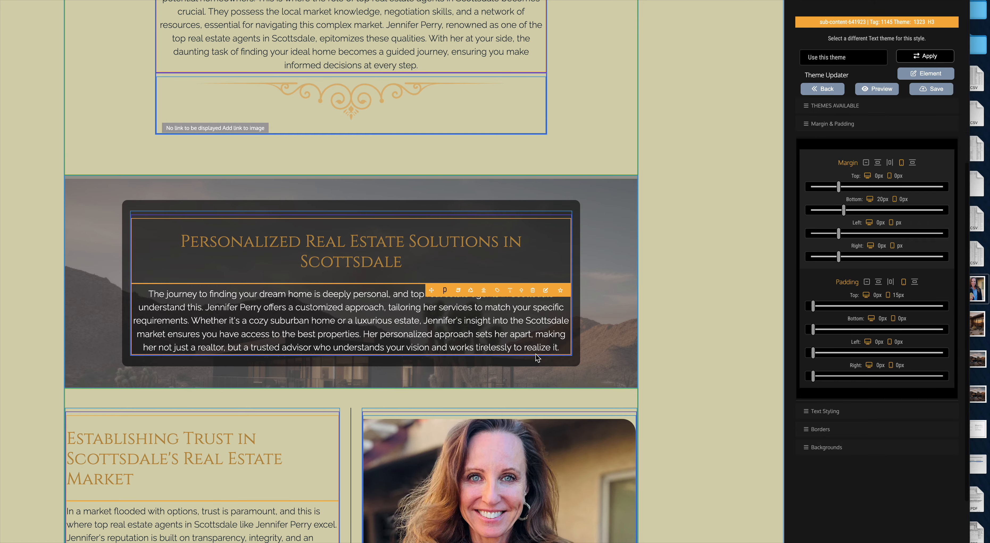
{"action": "scroll", "coordinate": [537, 357], "scroll_direction": "down", "scroll_amount": 3}
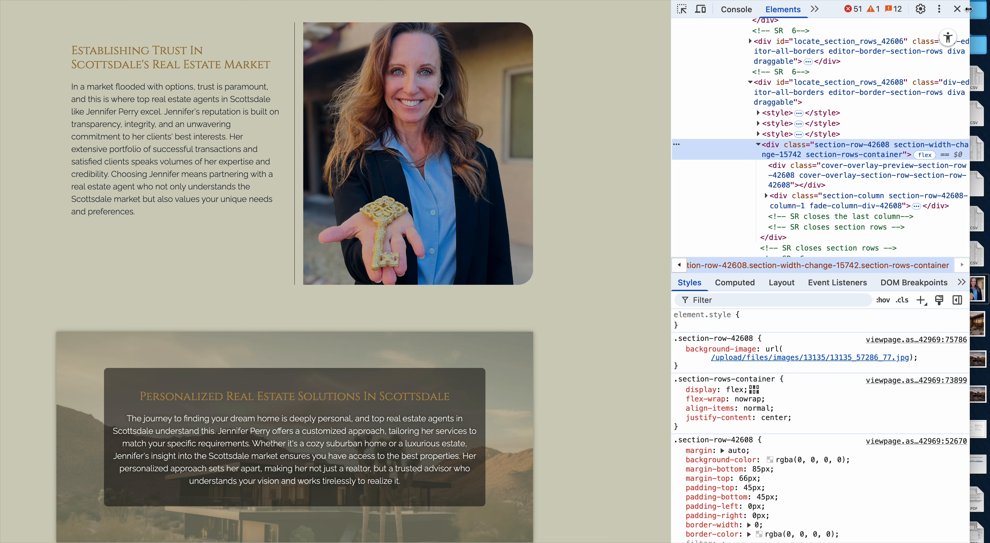
{"action": "left_click", "coordinate": [957, 8]}
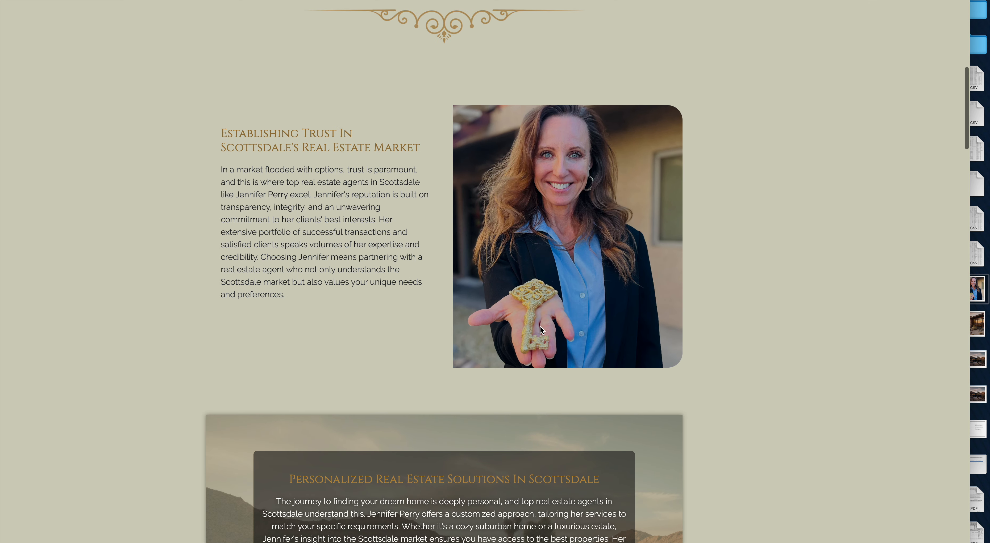
{"action": "scroll", "coordinate": [539, 327], "scroll_direction": "down", "scroll_amount": 5}
{"action": "scroll", "coordinate": [284, 292], "scroll_direction": "up", "scroll_amount": 5}
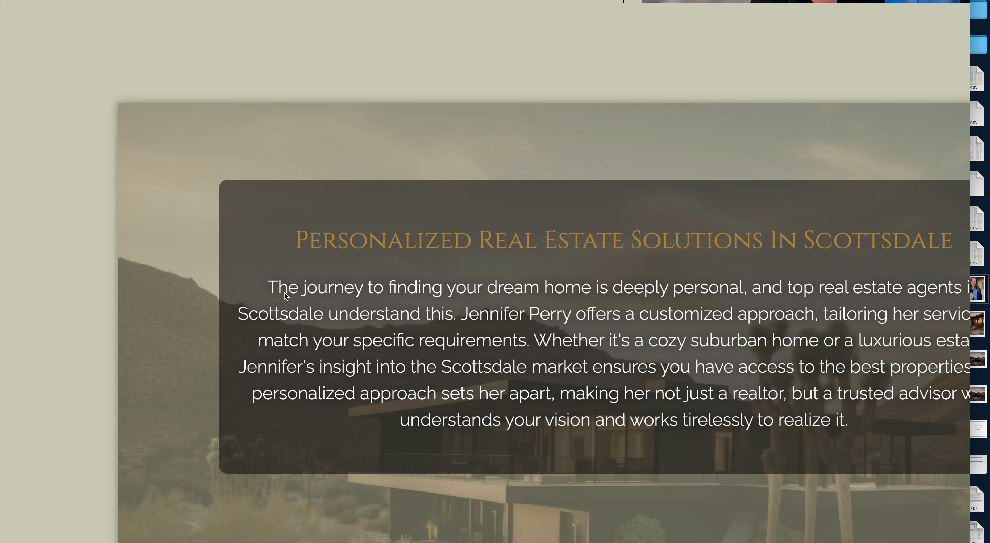
{"action": "scroll", "coordinate": [284, 292], "scroll_direction": "down", "scroll_amount": 5}
{"action": "scroll", "coordinate": [284, 292], "scroll_direction": "up", "scroll_amount": 8}
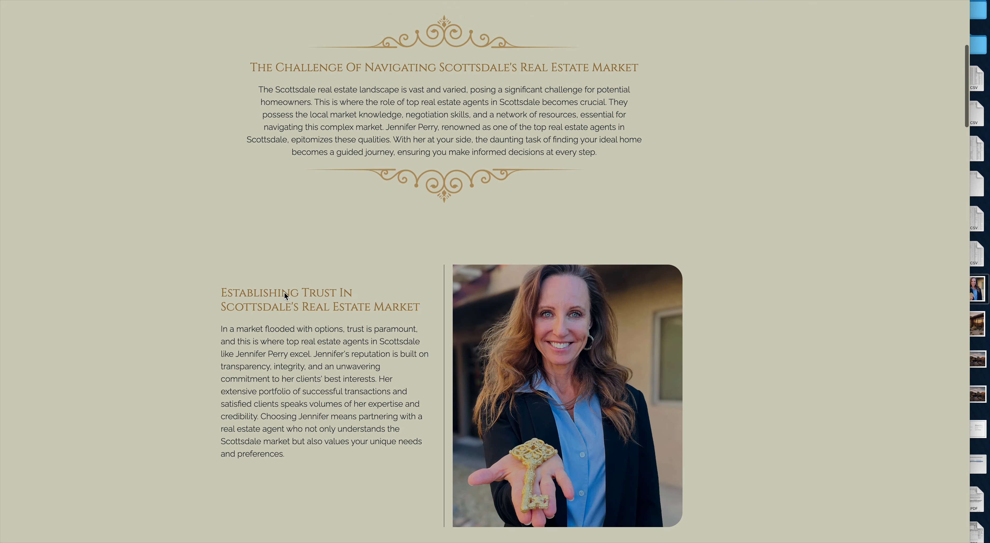
{"action": "scroll", "coordinate": [284, 292], "scroll_direction": "up", "scroll_amount": 8}
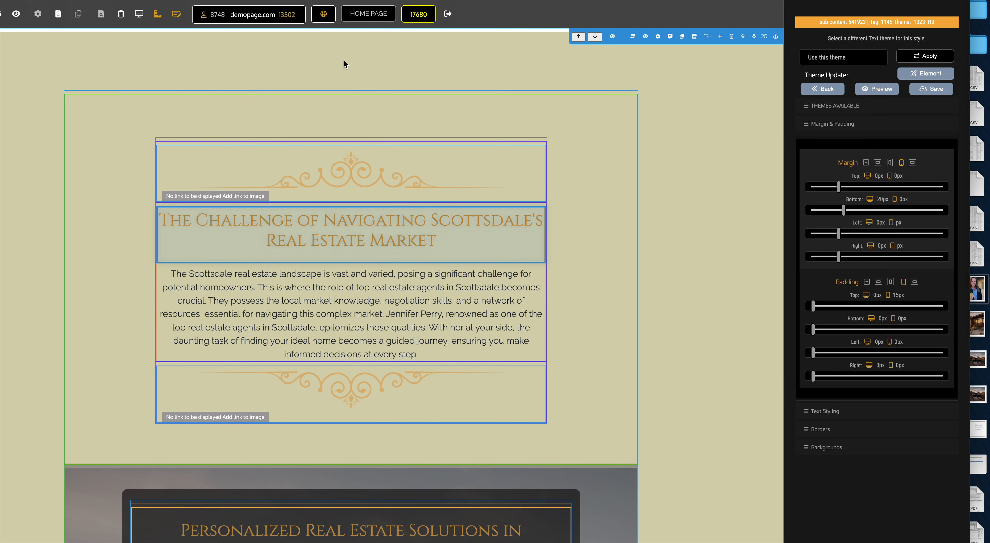
Leave the isolated section view so the builder shows all sections, and check the styled section within the full page.
{"action": "left_click", "coordinate": [176, 15]}
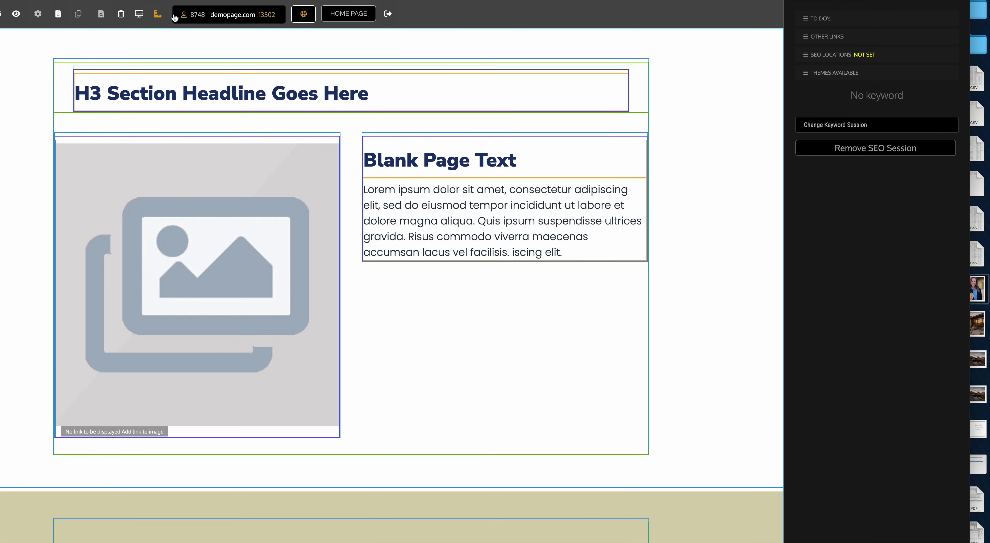
{"action": "scroll", "coordinate": [283, 129], "scroll_direction": "down", "scroll_amount": 16}
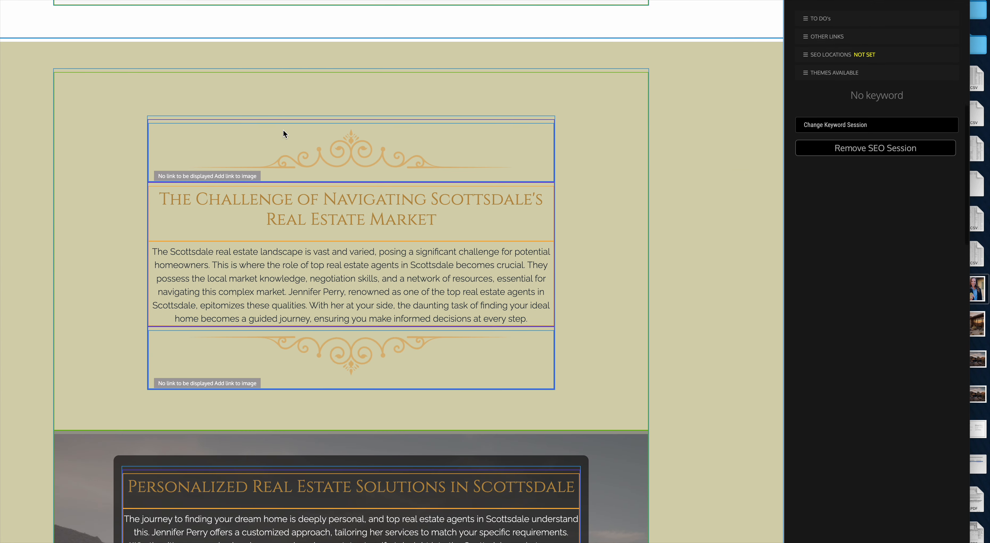
{"action": "scroll", "coordinate": [283, 130], "scroll_direction": "up", "scroll_amount": 3}
{"action": "scroll", "coordinate": [283, 129], "scroll_direction": "up", "scroll_amount": 3}
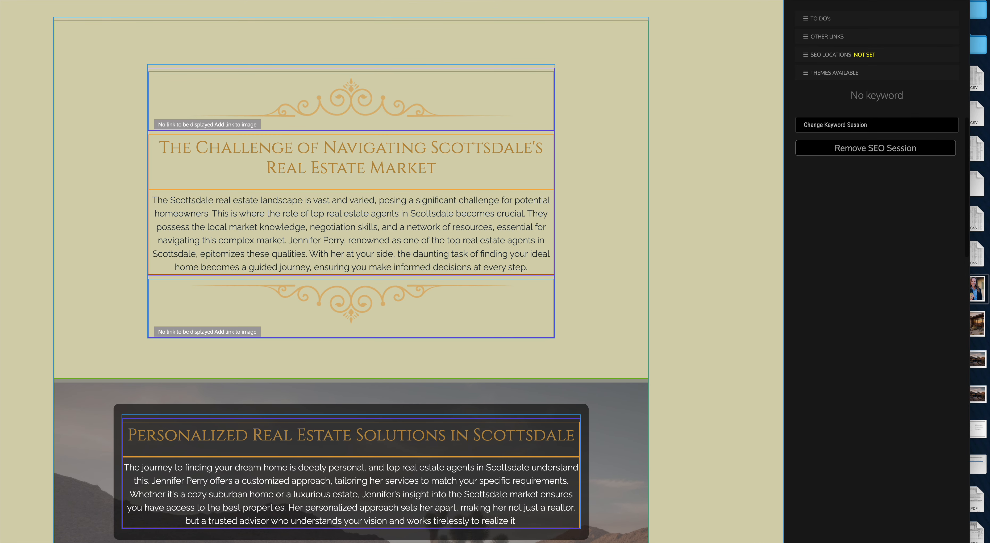
Examine the reference page's layout from the hero image to the client testimonials, and return to the top of the page builder.
{"action": "left_click", "coordinate": [258, 1]}
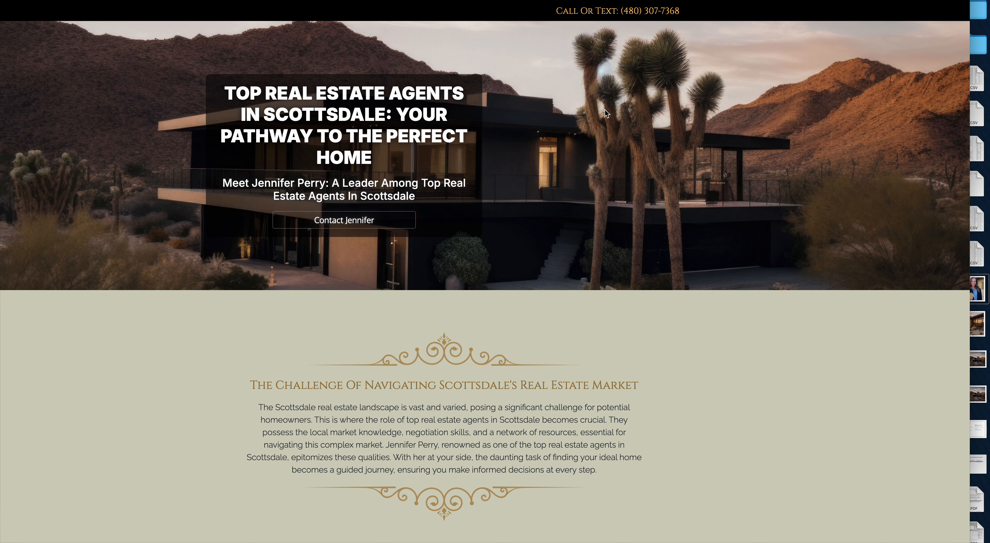
{"action": "left_click_drag", "start_coordinate": [526, 73], "coordinate": [762, 208]}
{"action": "scroll", "coordinate": [448, 467], "scroll_direction": "down", "scroll_amount": 8}
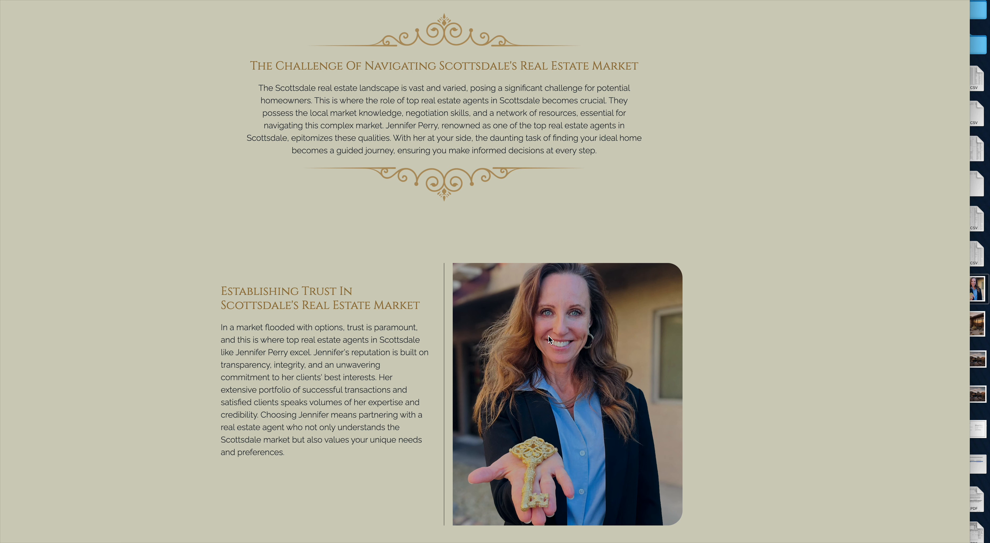
{"action": "scroll", "coordinate": [548, 337], "scroll_direction": "down", "scroll_amount": 10}
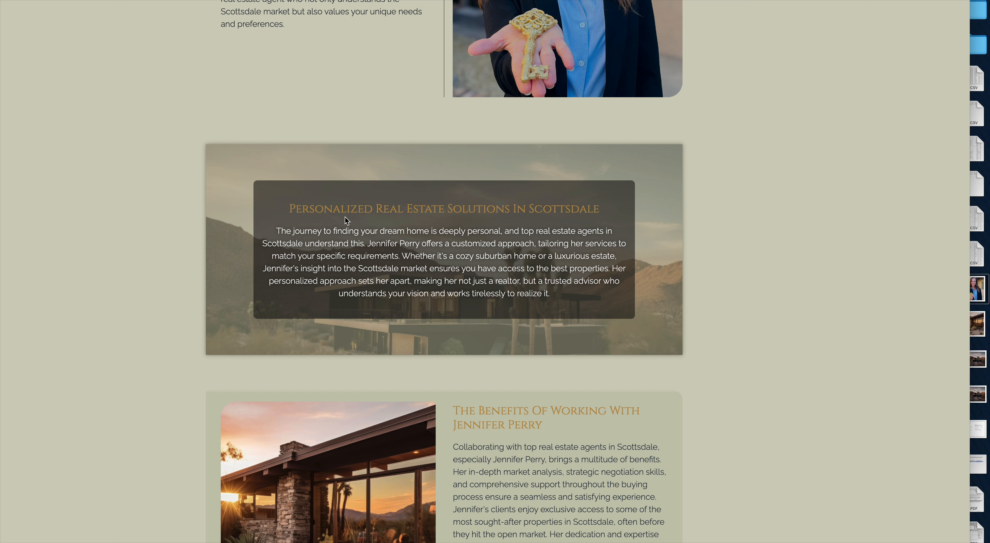
{"action": "scroll", "coordinate": [510, 338], "scroll_direction": "down", "scroll_amount": 6}
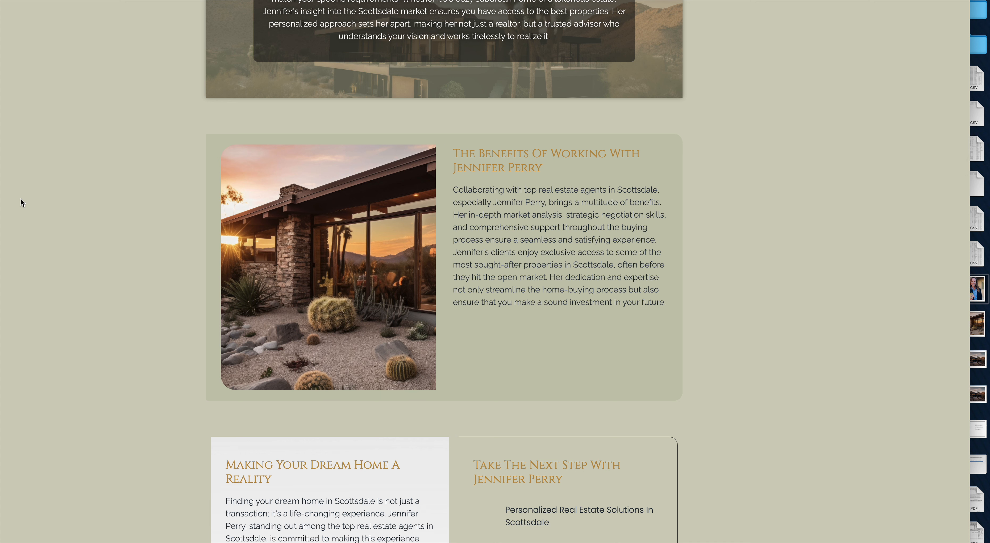
{"action": "scroll", "coordinate": [21, 198], "scroll_direction": "down", "scroll_amount": 15}
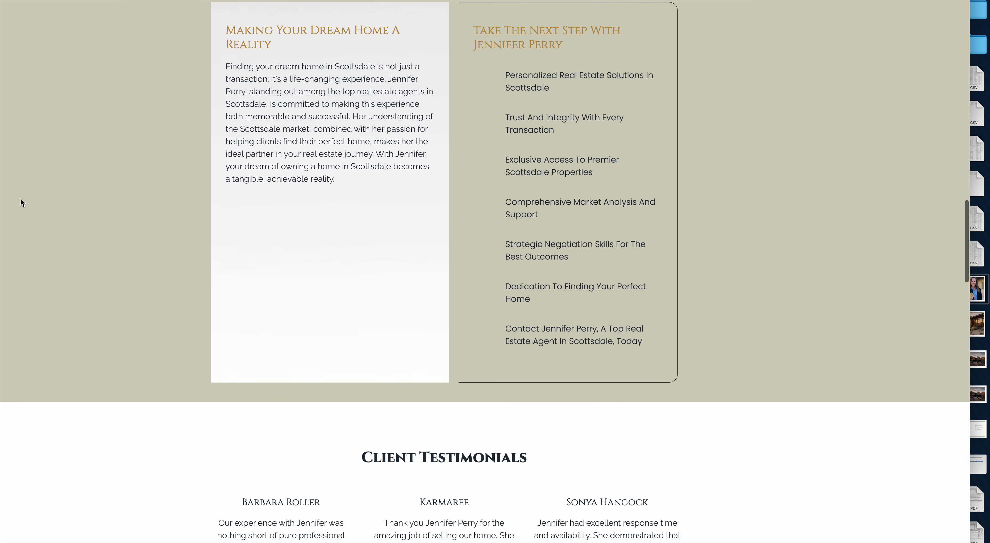
{"action": "scroll", "coordinate": [21, 199], "scroll_direction": "up", "scroll_amount": 20}
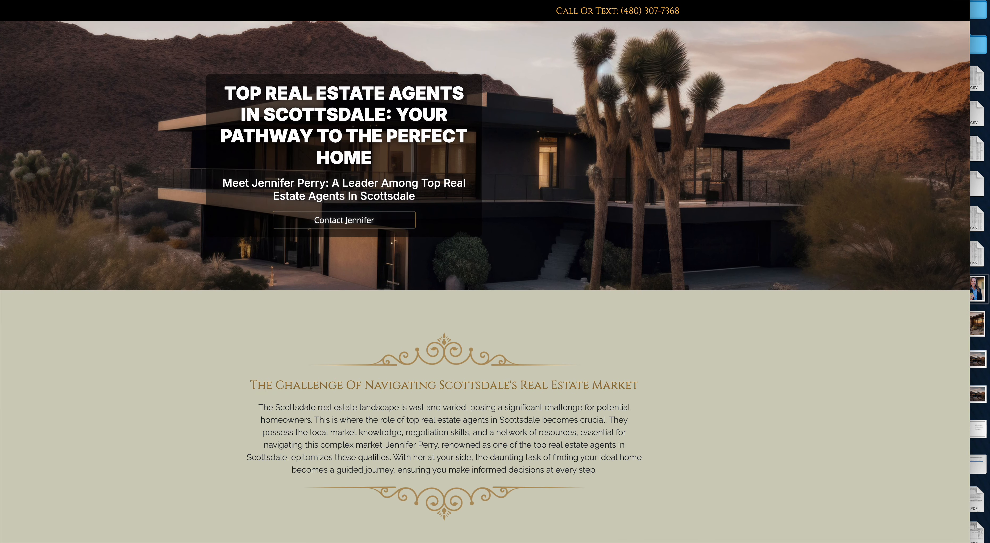
{"action": "key", "text": "ctrl+Tab"}
{"action": "scroll", "coordinate": [480, 225], "scroll_direction": "up", "scroll_amount": 12}
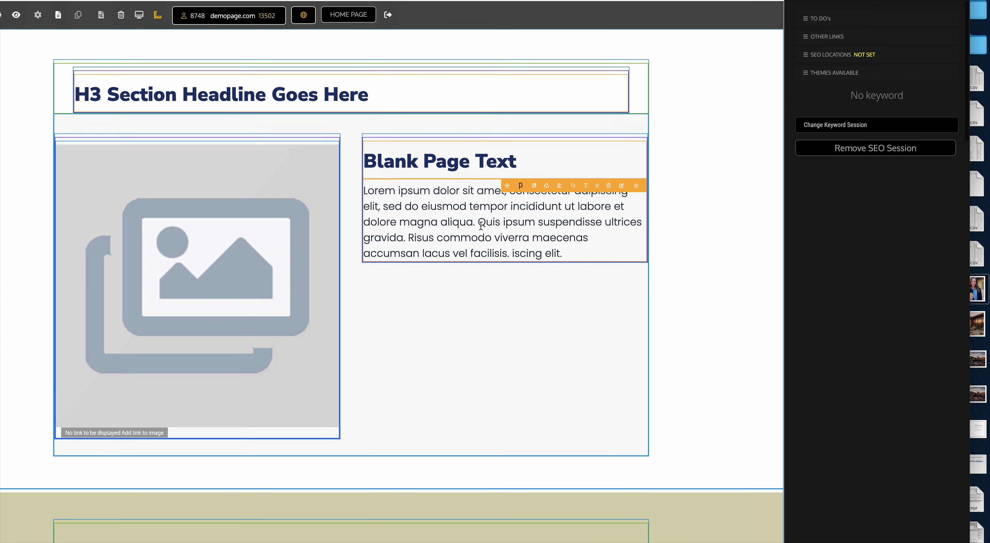
Look through the builder's sections from the placeholder headline down to the contact form, and return to the "Blank Page Text" block.
{"action": "scroll", "coordinate": [480, 225], "scroll_direction": "down", "scroll_amount": 20}
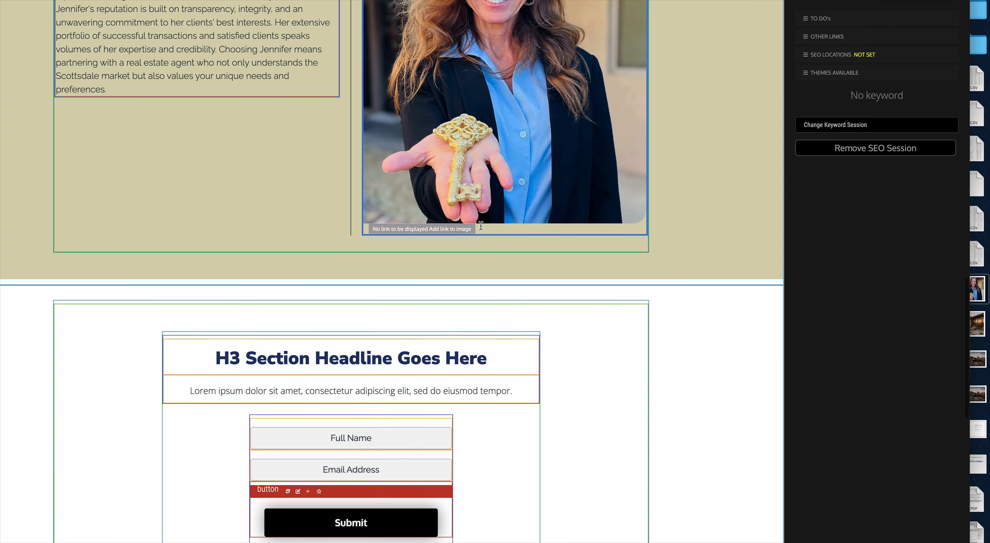
{"action": "scroll", "coordinate": [480, 226], "scroll_direction": "down", "scroll_amount": 6}
{"action": "scroll", "coordinate": [480, 225], "scroll_direction": "up", "scroll_amount": 10}
{"action": "scroll", "coordinate": [480, 229], "scroll_direction": "up", "scroll_amount": 15}
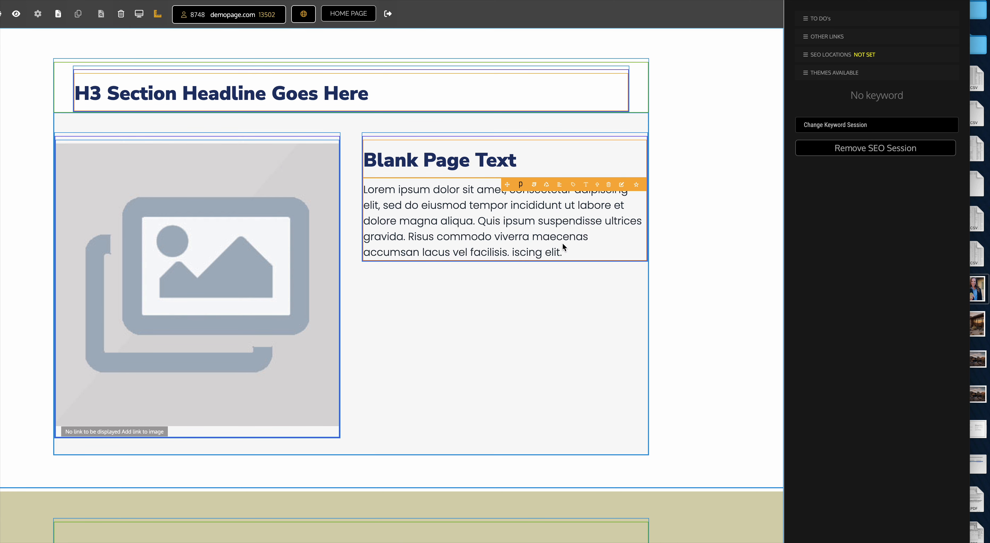
Examine the editing options for the "Blank Page Text" heading, its paragraph and their container, including text replacement, element order and theme creation.
{"action": "scroll", "coordinate": [531, 207], "scroll_direction": "up", "scroll_amount": 5}
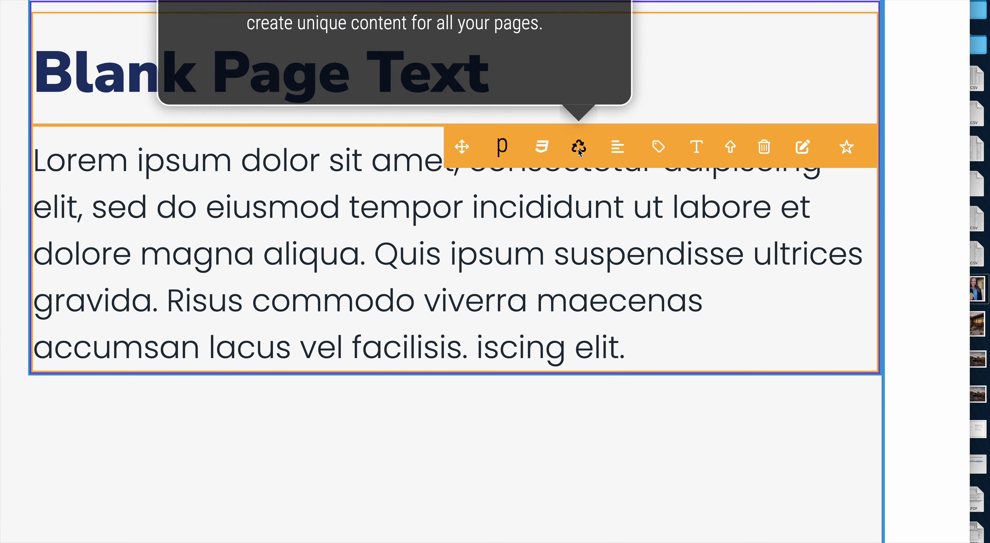
{"action": "scroll", "coordinate": [580, 153], "scroll_direction": "up", "scroll_amount": 2}
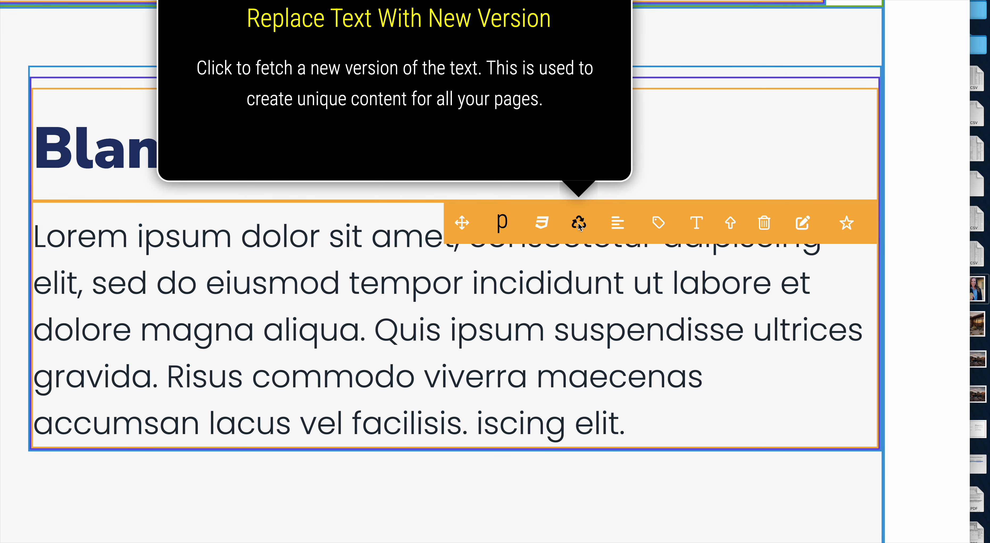
{"action": "scroll", "coordinate": [580, 226], "scroll_direction": "up", "scroll_amount": 4}
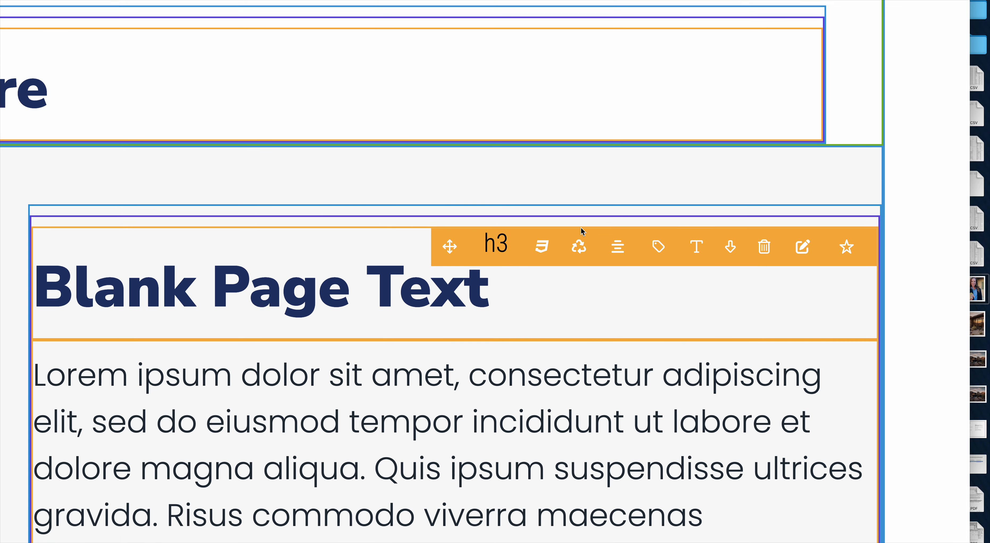
{"action": "mouse_move", "coordinate": [631, 261]}
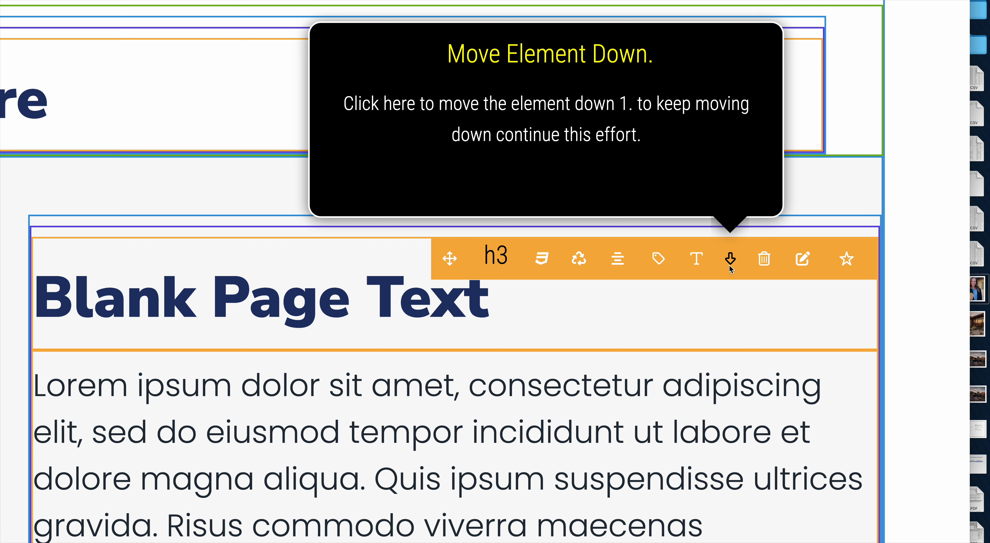
{"action": "mouse_move", "coordinate": [806, 261]}
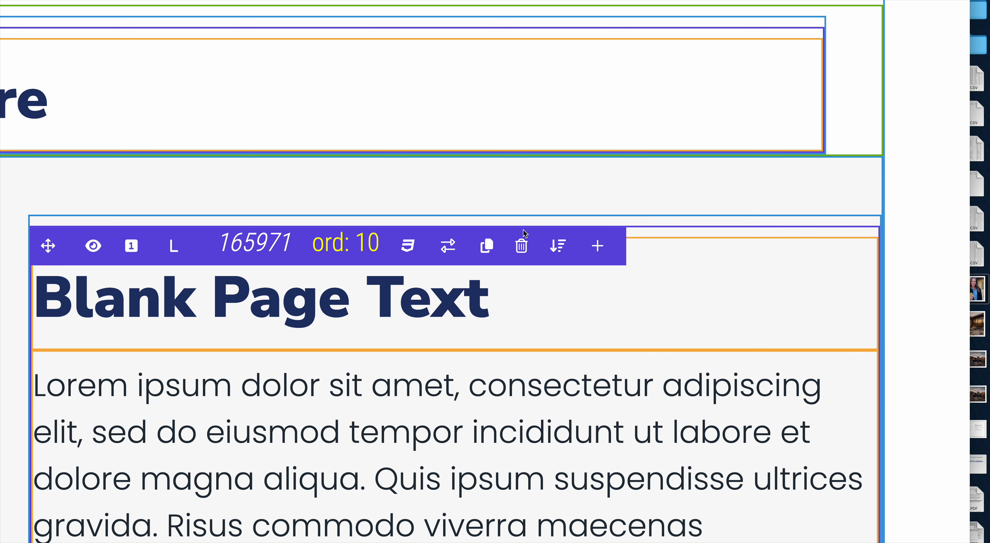
{"action": "mouse_move", "coordinate": [597, 246]}
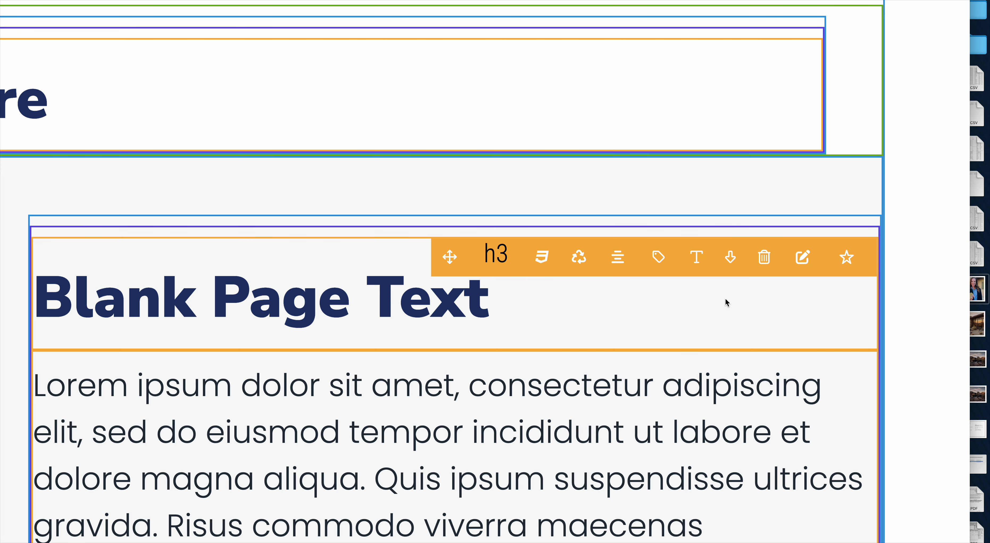
{"action": "mouse_move", "coordinate": [855, 273]}
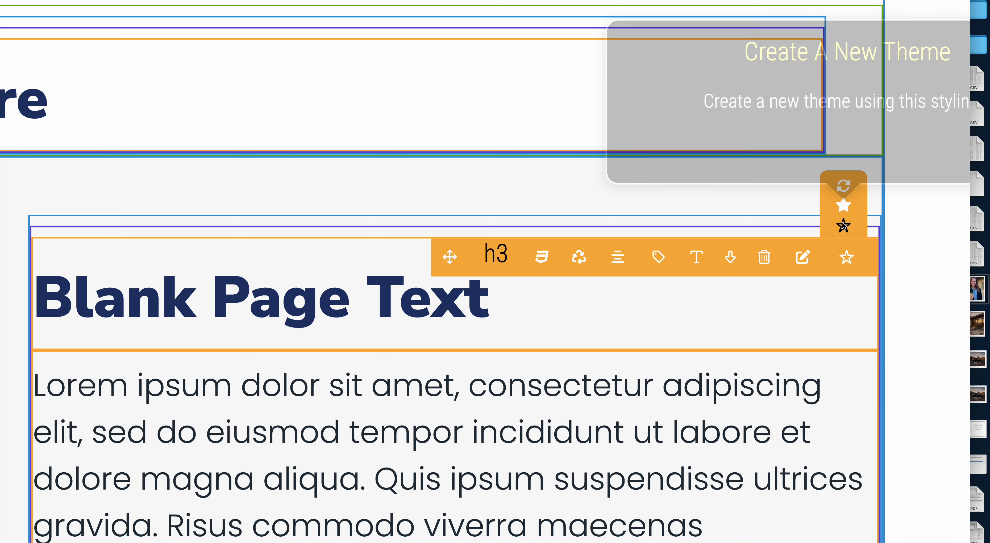